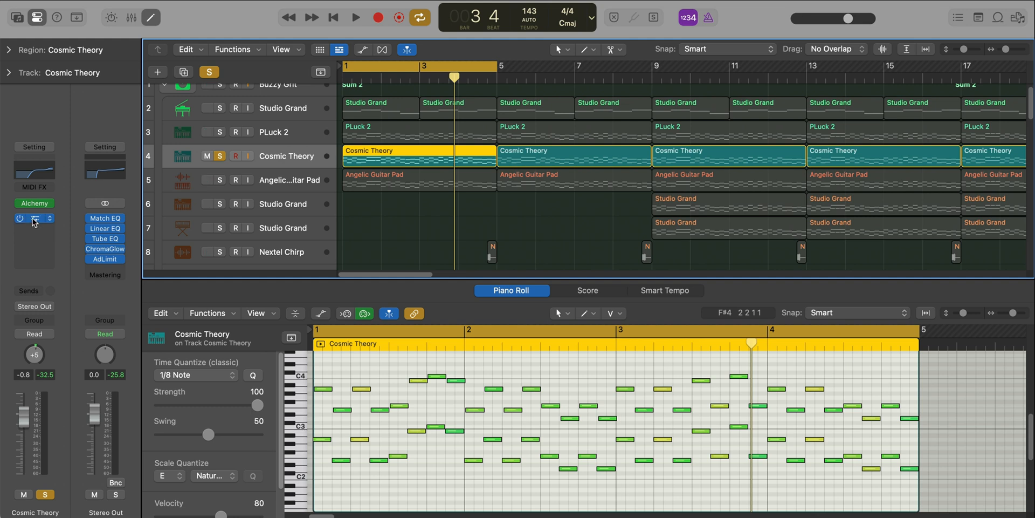
- Check the Channel EQ on the Cosmic Theory track and play it together with the PLuck 2 track soloed
left_click(33, 218)
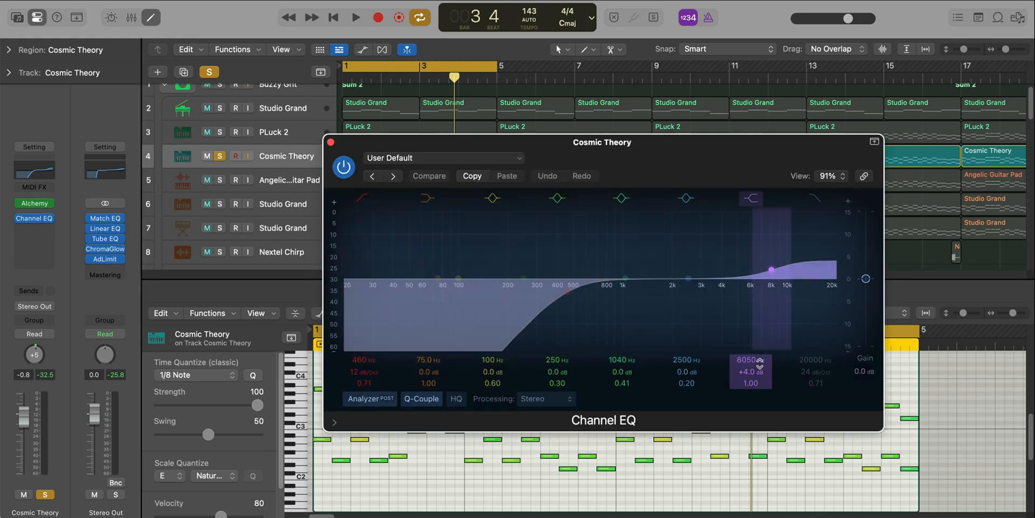
left_click(332, 142)
key("space")
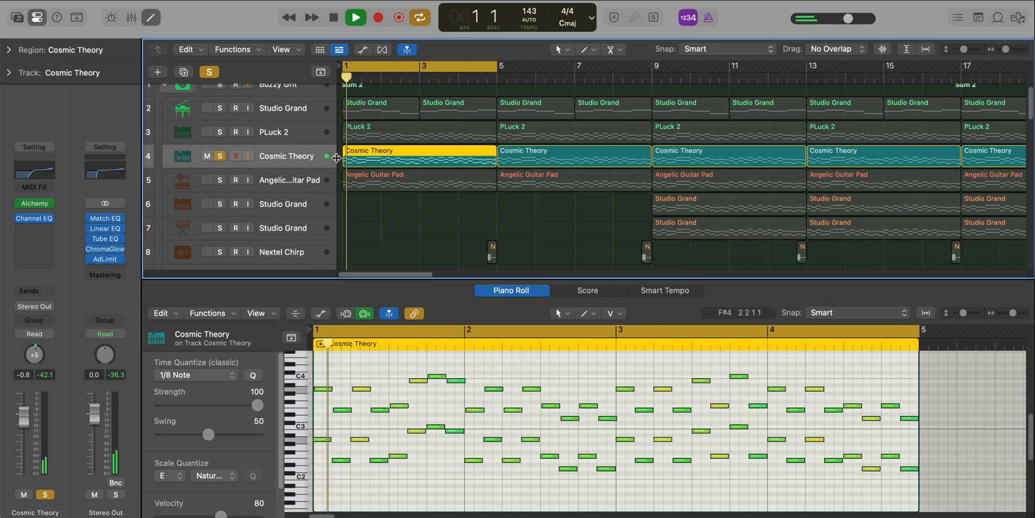
left_click(220, 131)
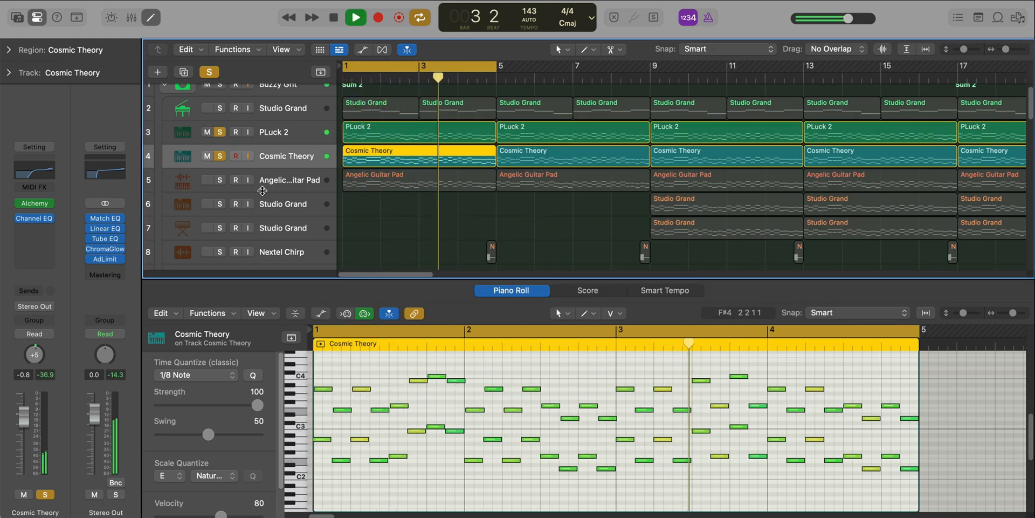
key("space")
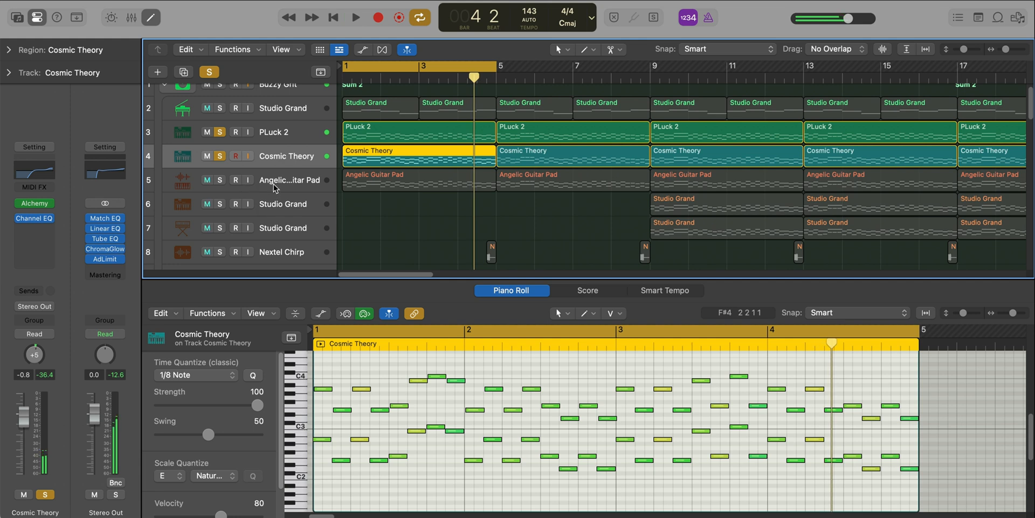
- Solo only the Angelic Guitar Pad track, select it and play it on its own
left_click(220, 180, "alt")
left_click(268, 181)
key("space")
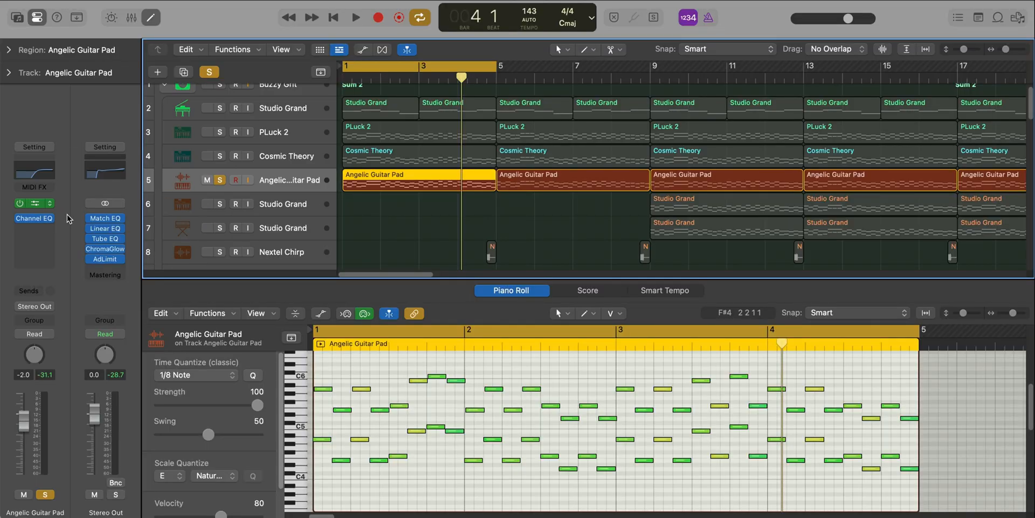
- Inspect the Sample Alchemy and Channel EQ settings on Angelic Guitar Pad and play it with Cosmic Theory also soloed
left_click(38, 205)
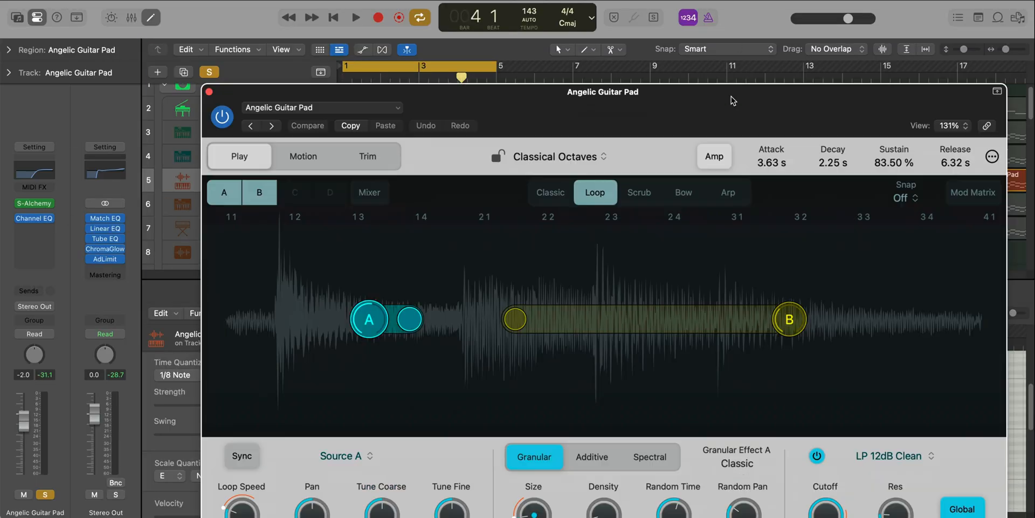
left_click_drag(731, 96, 694, 32)
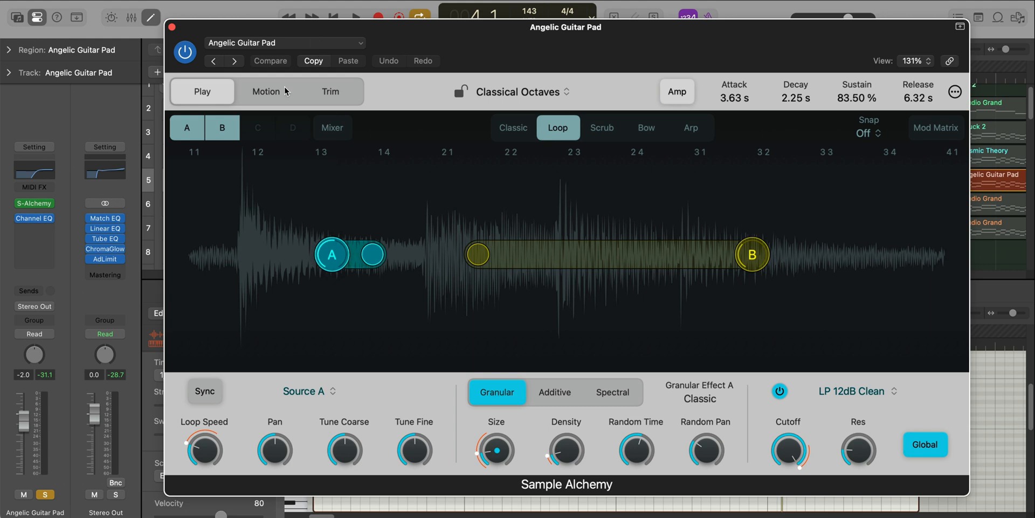
left_click(34, 218)
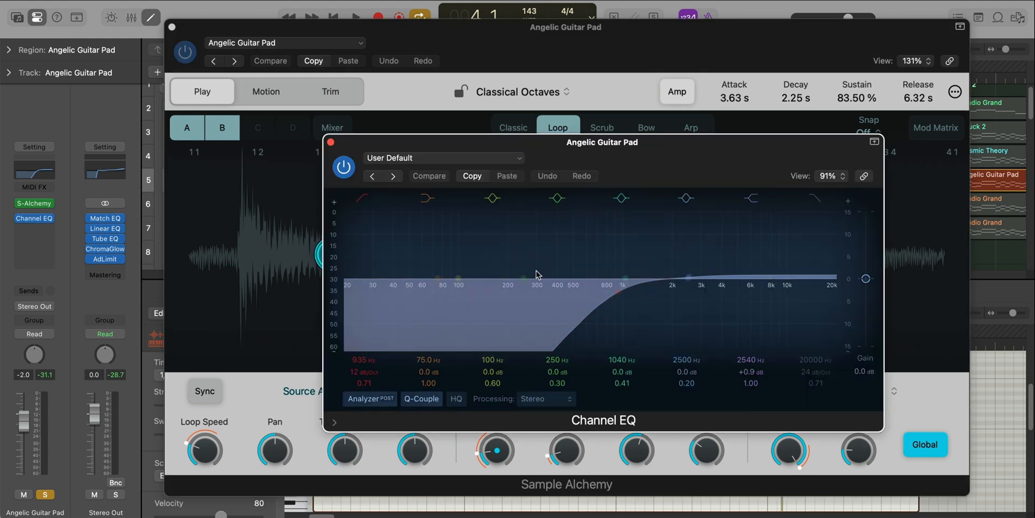
left_click(331, 143)
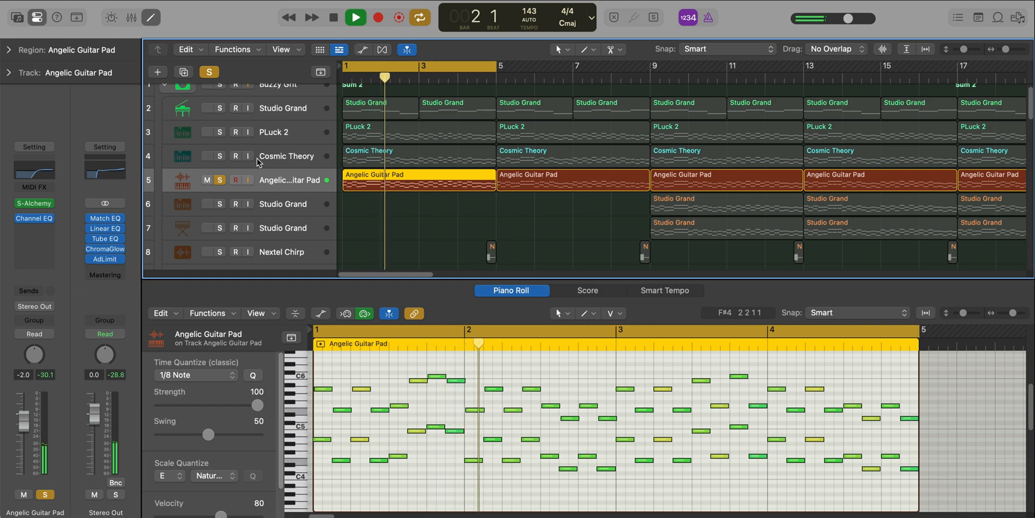
left_click(220, 156)
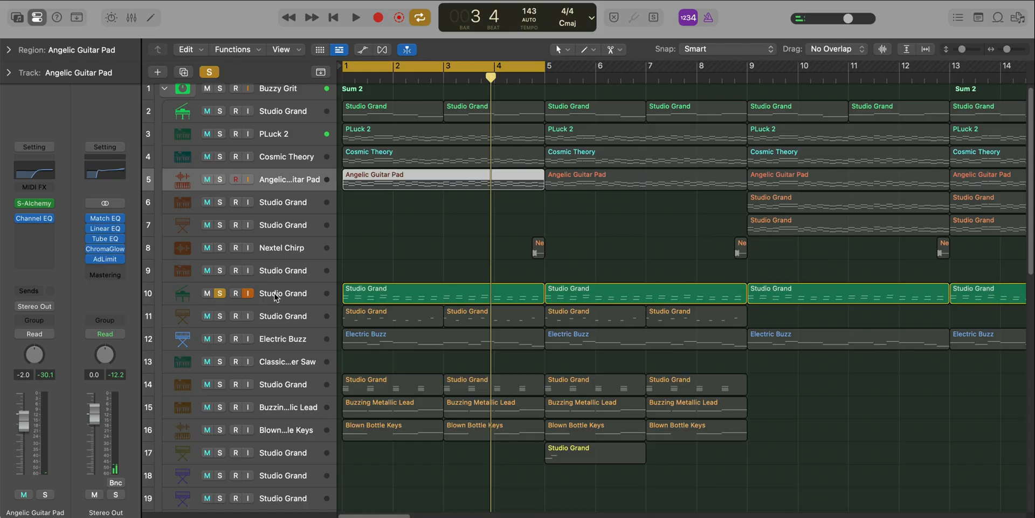
- Select the Studio Grand track 10 and view the notes of its first region in the Piano Roll during playback
left_click(271, 294)
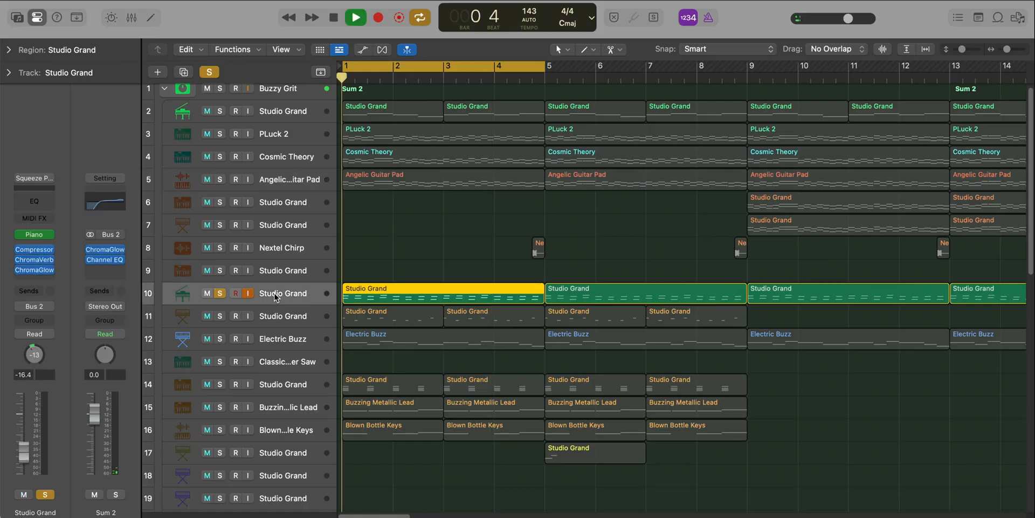
double_click(432, 295)
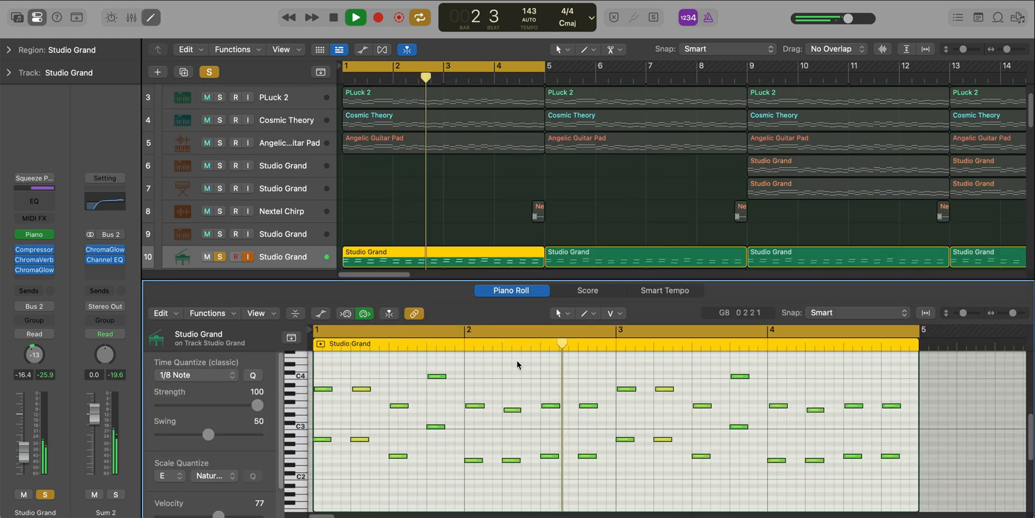
scroll(518, 362, "down", 3)
scroll(517, 362, "down", 1)
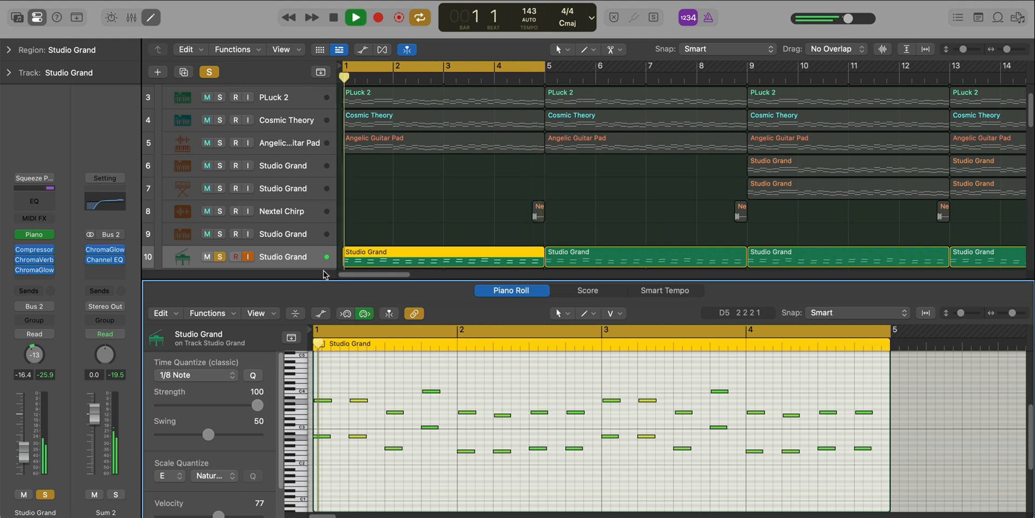
scroll(303, 238, "down", 1)
- Play track 10 with PLuck 2, Cosmic Theory and Angelic Guitar Pad soloed, and show its patch in the Library
left_click_drag(222, 129, 220, 163)
scroll(354, 212, "down", 2)
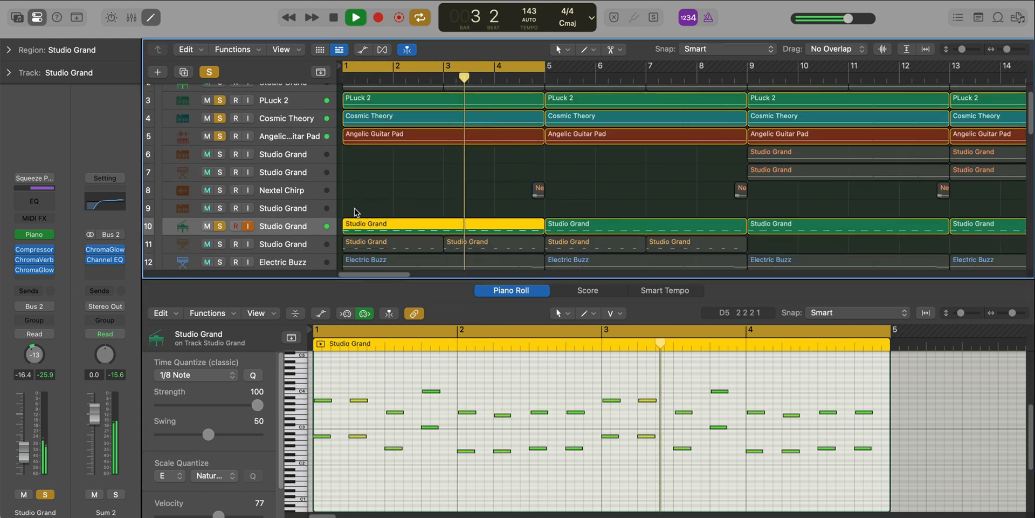
key("x")
key("x")
scroll(365, 225, "up", 3)
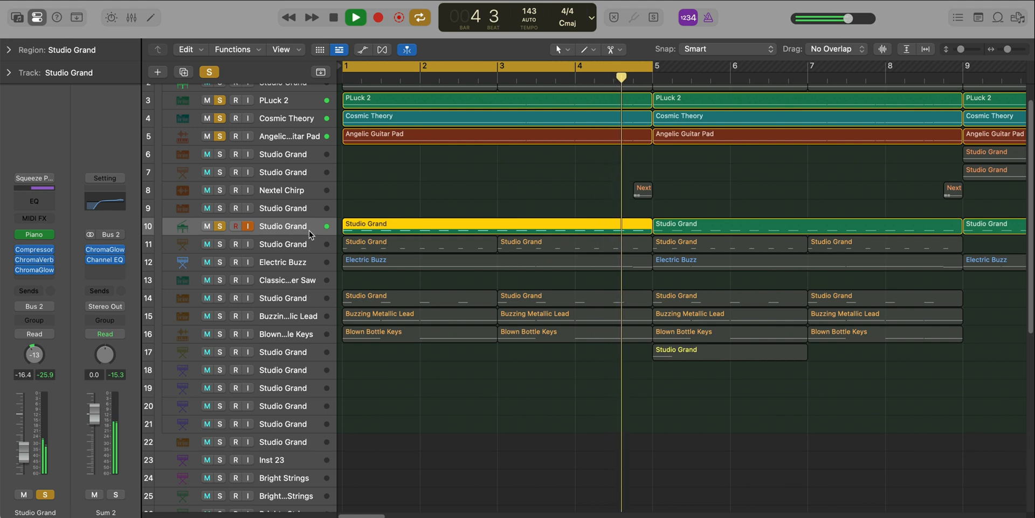
key("space")
key("y")
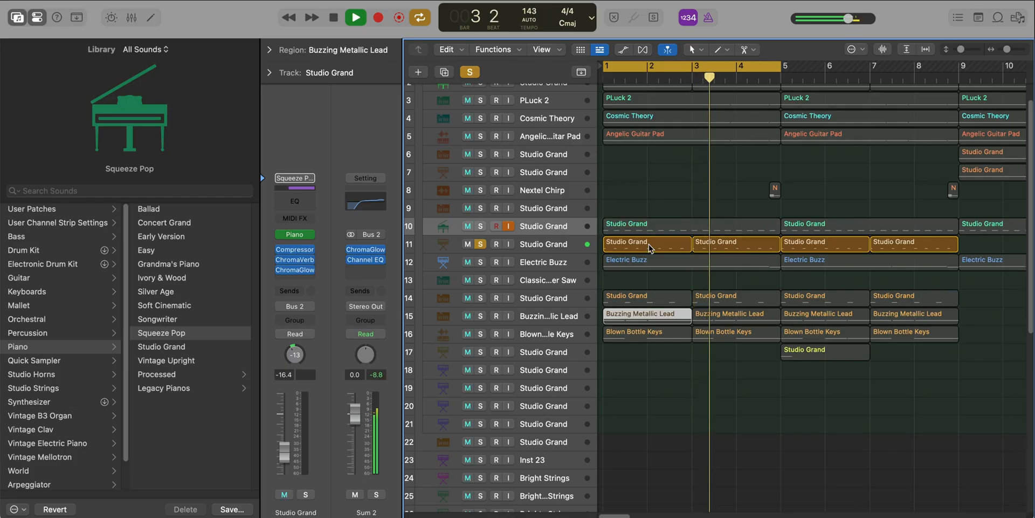
- View the notes of the first Studio Grand region on track 11 in the Piano Roll, with the Library hidden
double_click(649, 248)
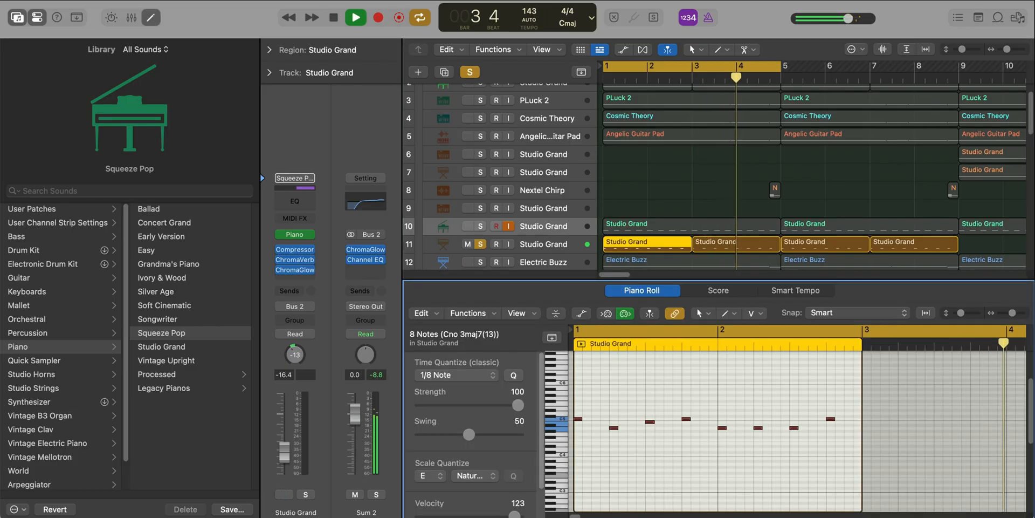
key("y")
left_click(515, 478)
scroll(513, 468, "up", 5)
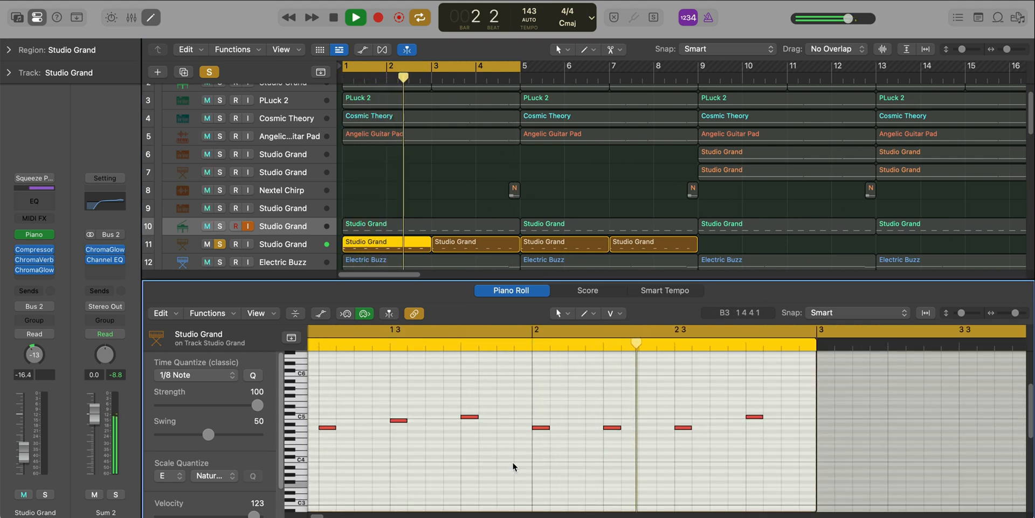
key("space")
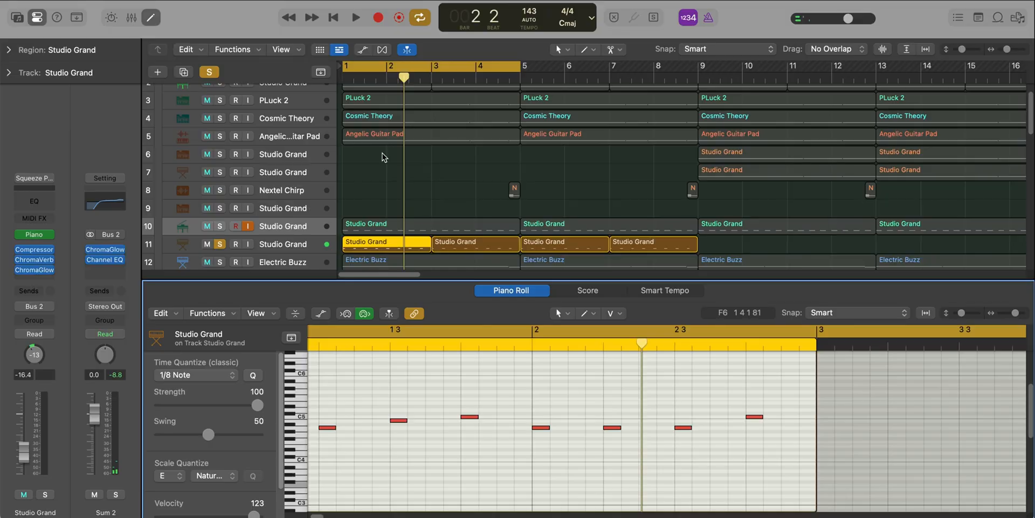
- Select the Studio Grand track 11 and inspect its Retro Synth and ChromaVerb settings
left_click(295, 245)
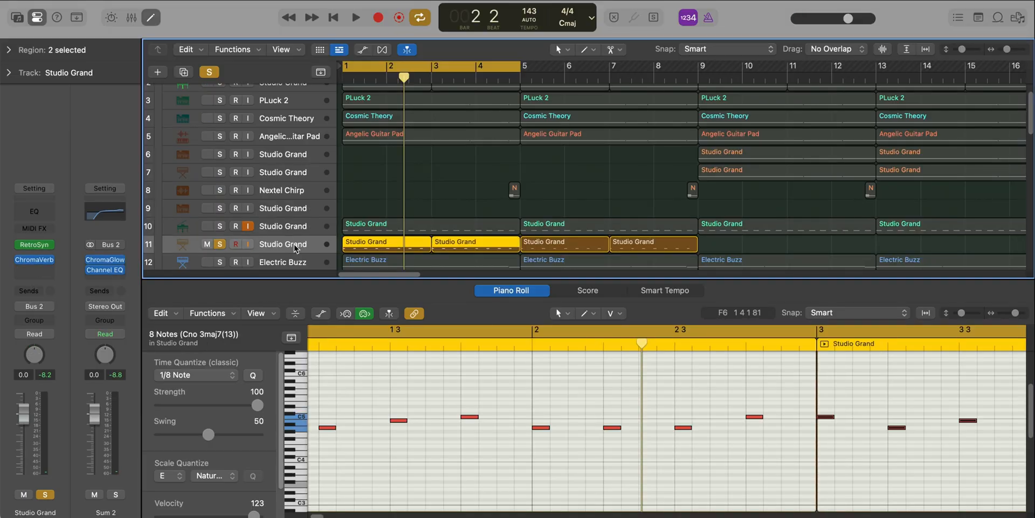
left_click(44, 244)
left_click_drag(472, 142, 418, 54)
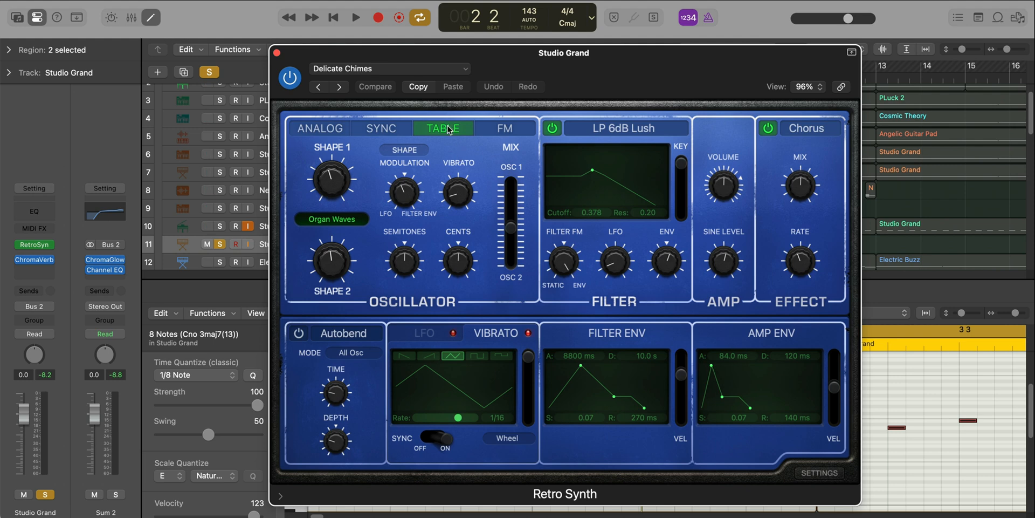
left_click(35, 260)
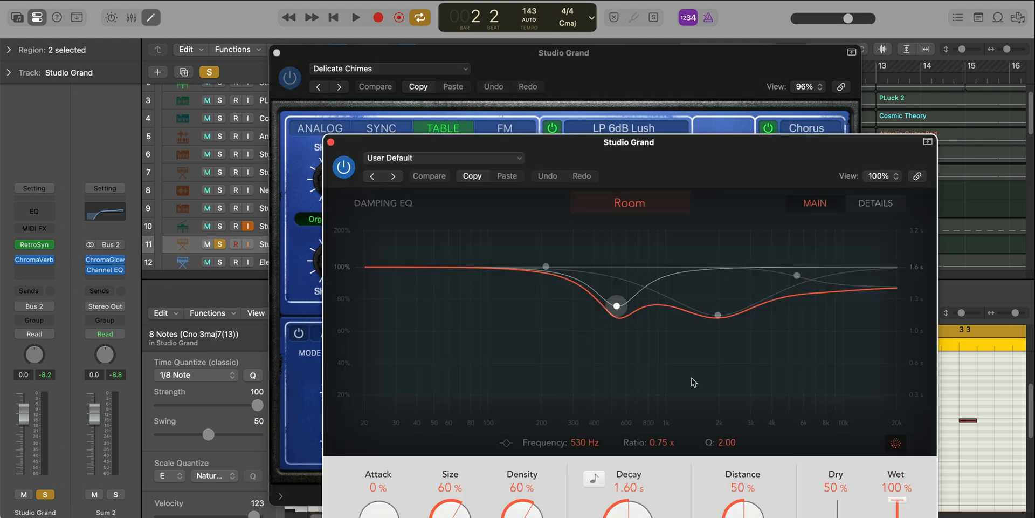
left_click_drag(684, 173, 635, 58)
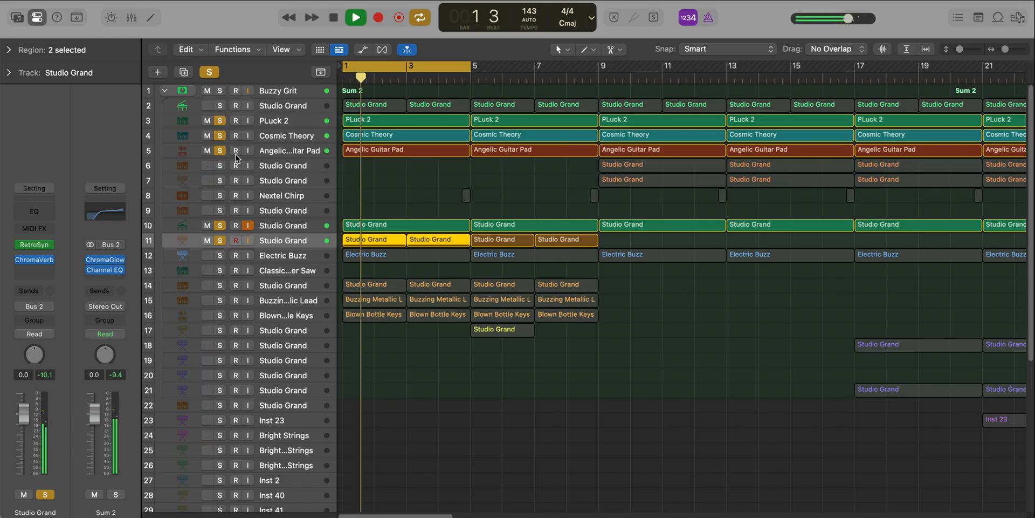
- Listen to PLuck 2, Cosmic Theory and Angelic Guitar Pad together with Studio Grand tracks 10 and 11
scroll(332, 262, "up", 4)
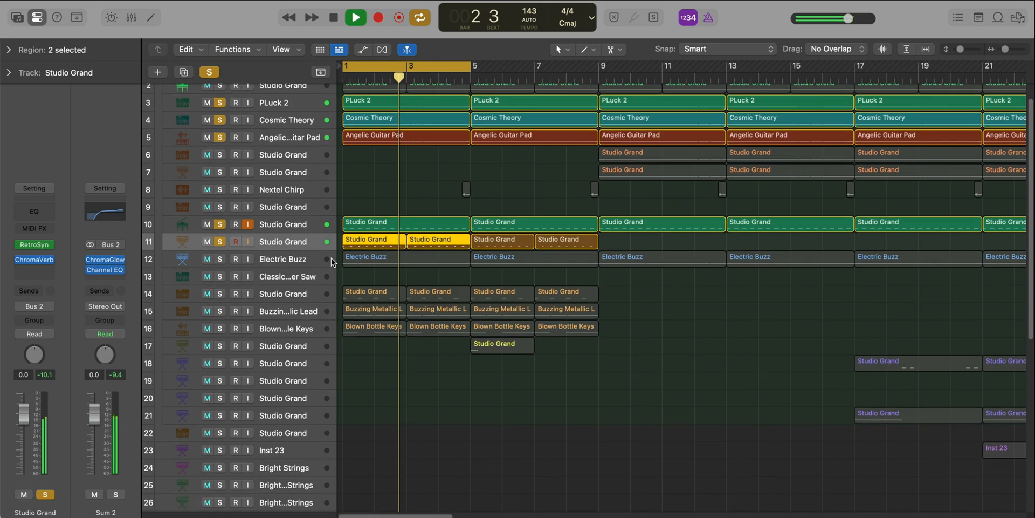
scroll(355, 290, "down", 3)
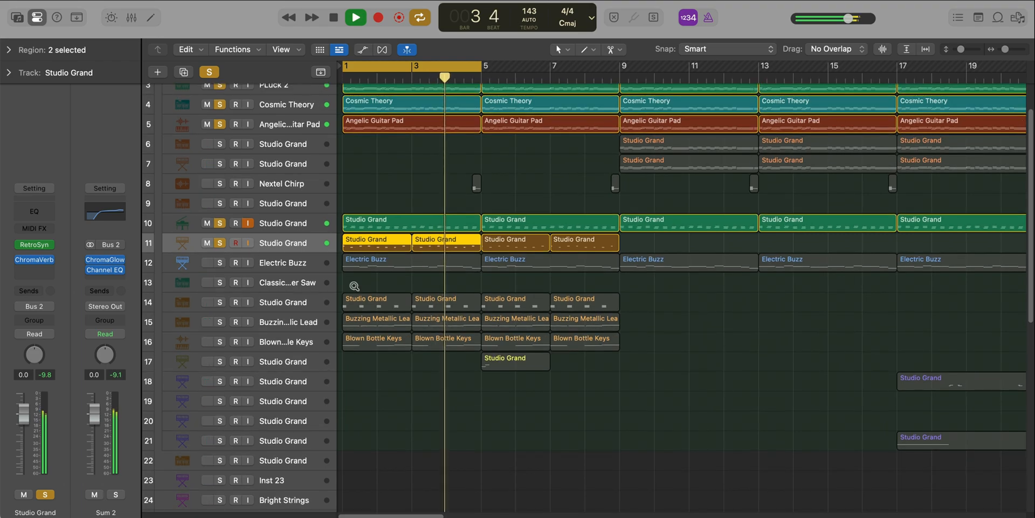
scroll(356, 289, "down", 3)
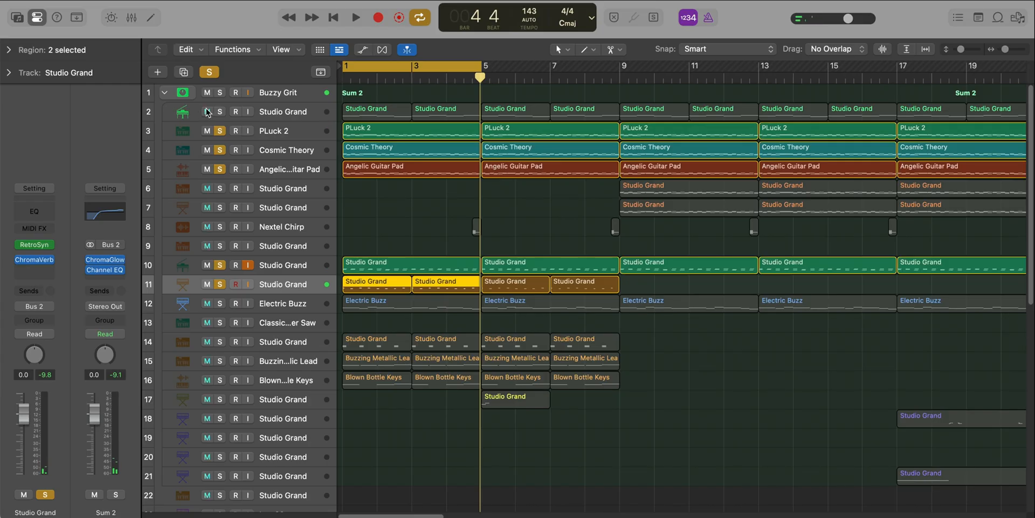
- Solo only the Studio Grand track 2, select it and play it on its own
left_click(220, 111, "alt")
left_click(275, 112)
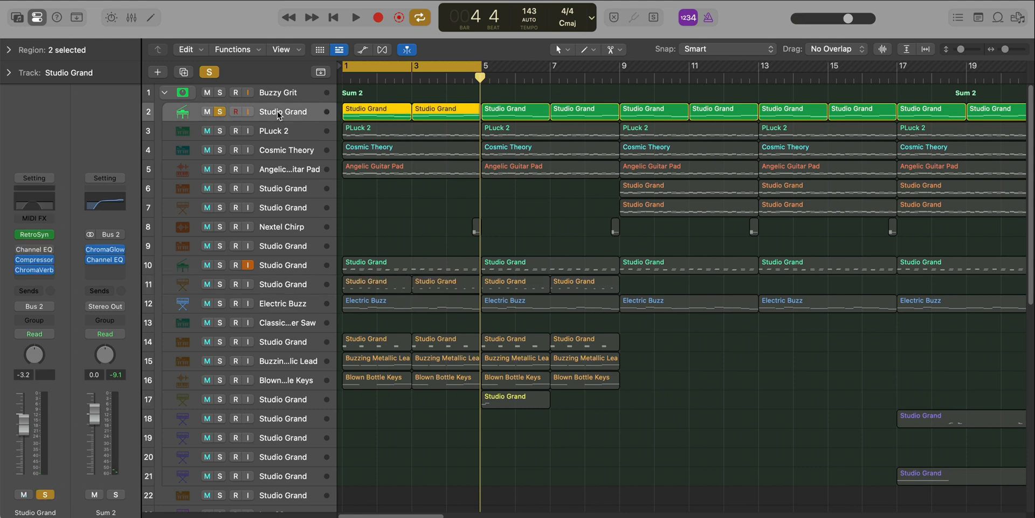
key("space")
scroll(516, 232, "up", 2)
scroll(516, 231, "up", 2)
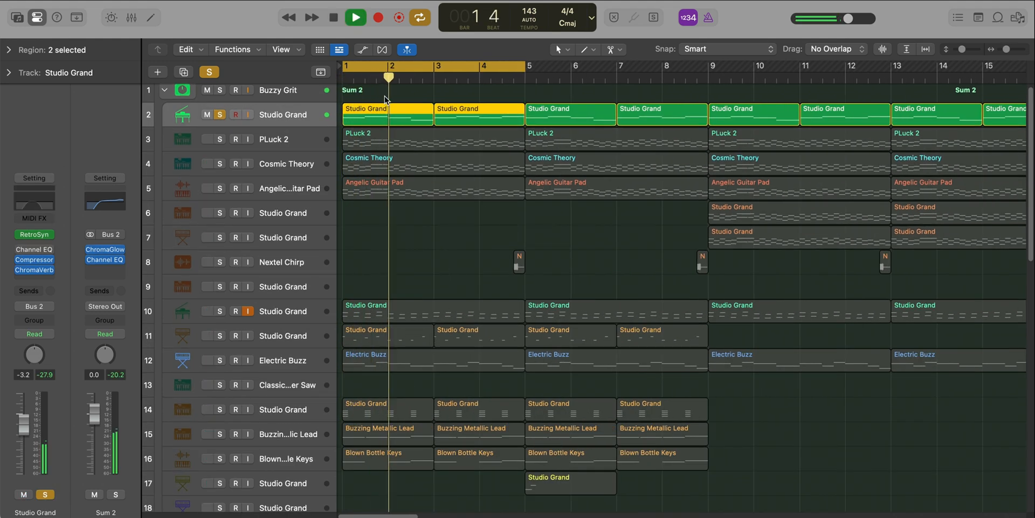
- Examine track 2's notes in the Piano Roll and its Retro Synth and ChromaVerb settings, and close these views
key("p")
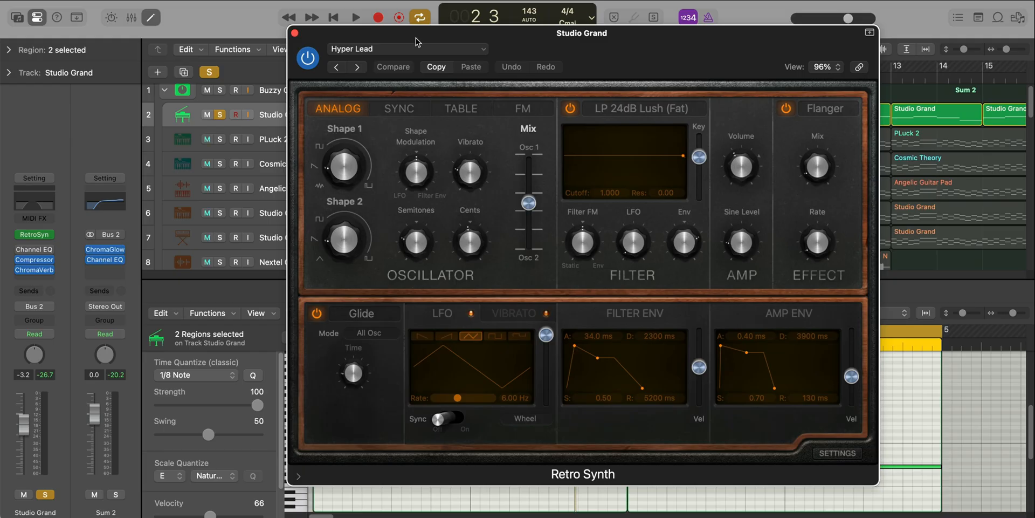
left_click(293, 33)
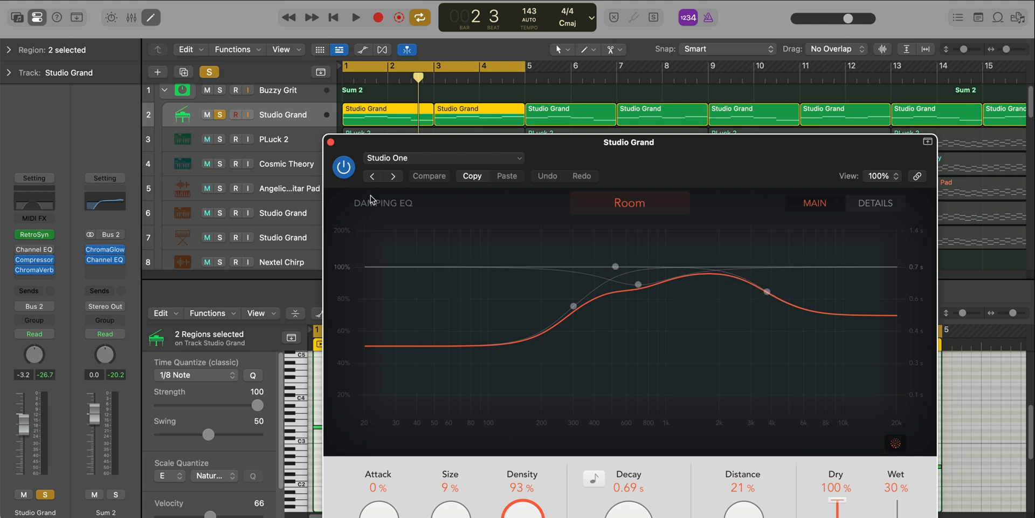
left_click(330, 144)
key("e")
scroll(441, 249, "down", 1)
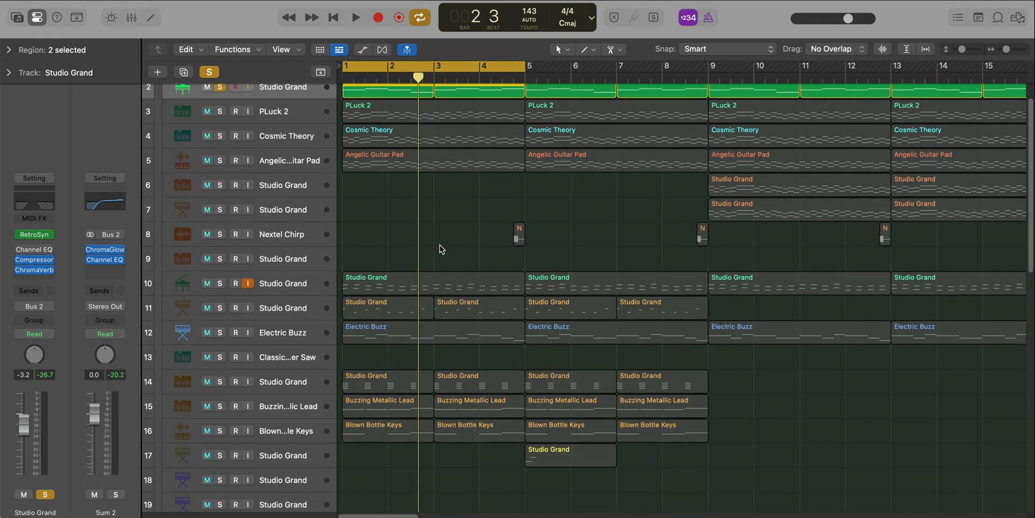
- Solo only the Electric Buzz track, play it and open its first region in the Piano Roll
left_click(220, 332, "alt")
left_click(302, 337)
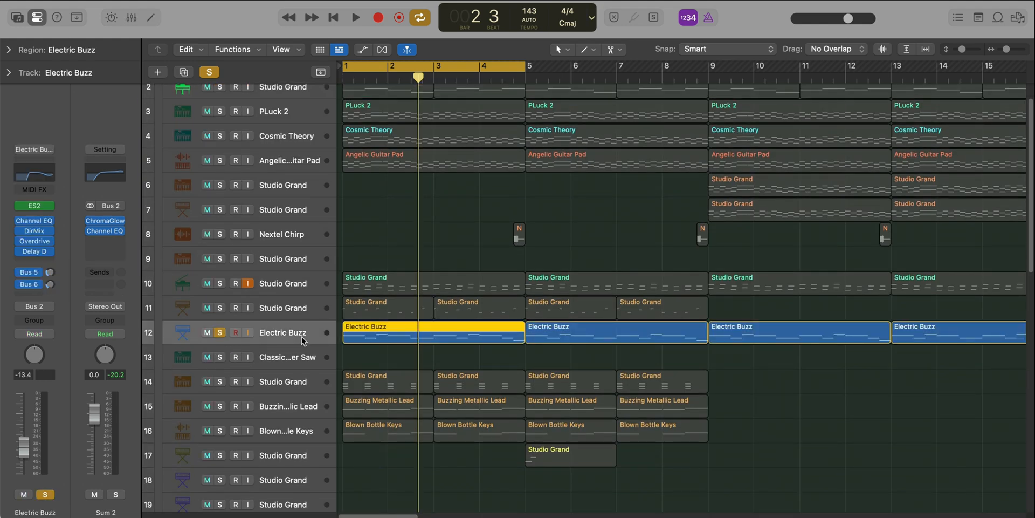
key("space")
double_click(432, 341)
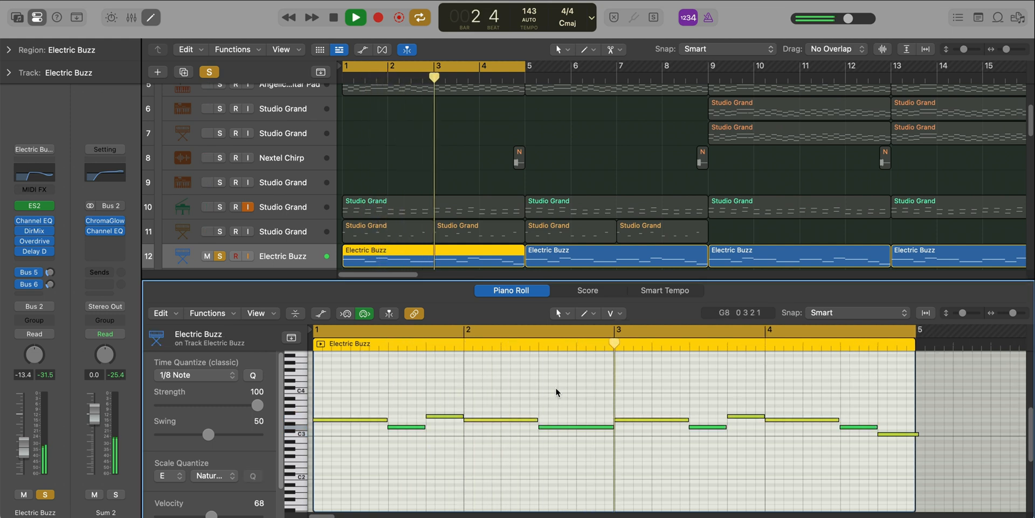
- Show which Library category and subcategory the Electric Buzz patch belongs to
scroll(487, 213, "down", 2)
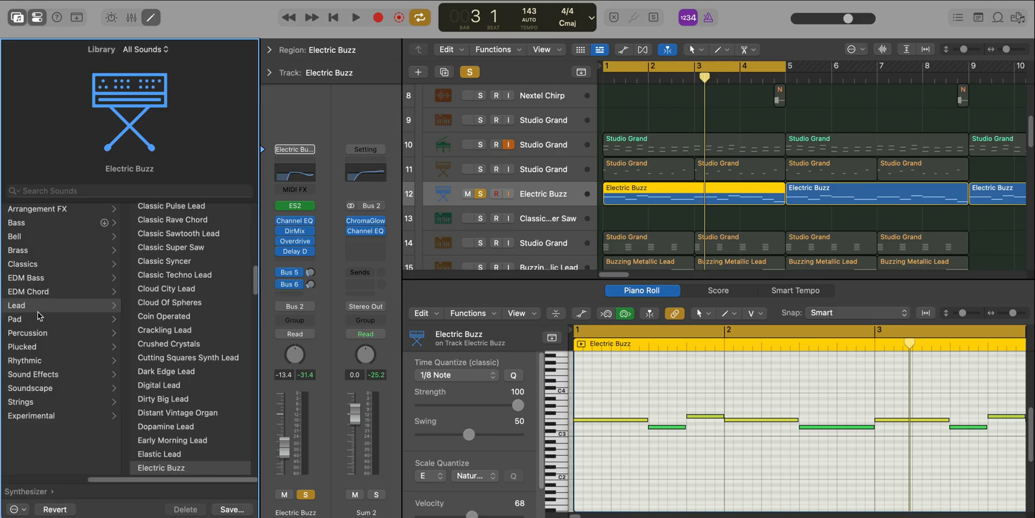
scroll(38, 315, "left", 5)
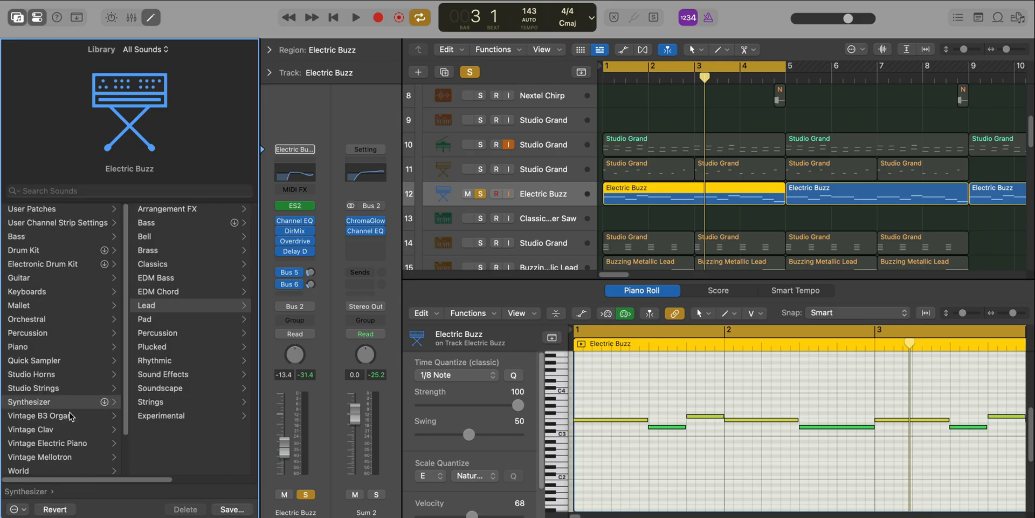
- Show the Electric Buzz patch among the Library's Lead sounds, then play its track with the Library and Piano Roll closed
left_click(173, 305)
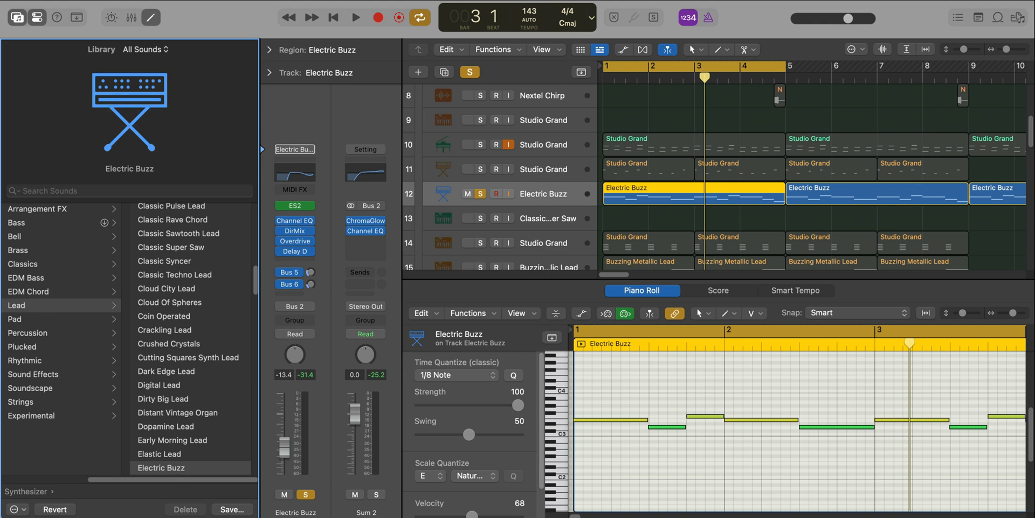
left_click(17, 18)
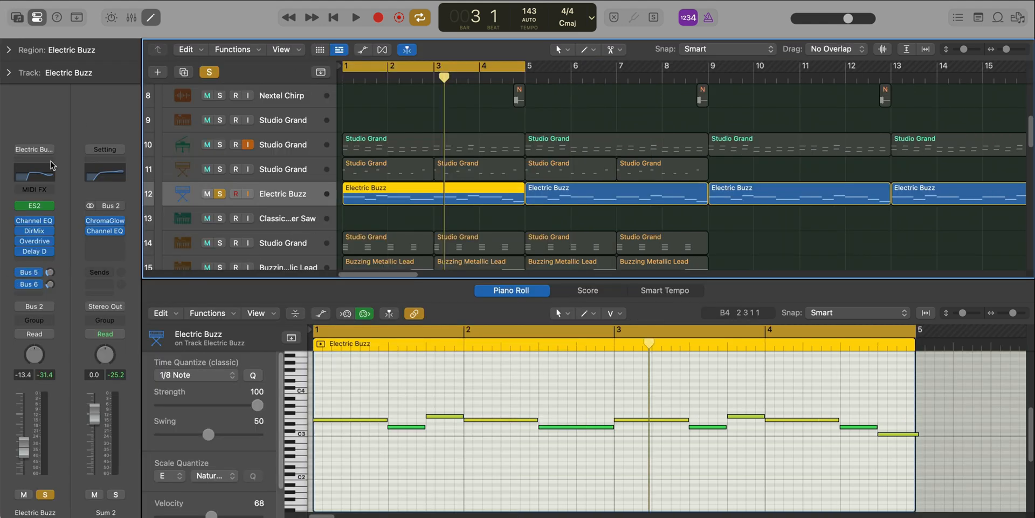
key("space")
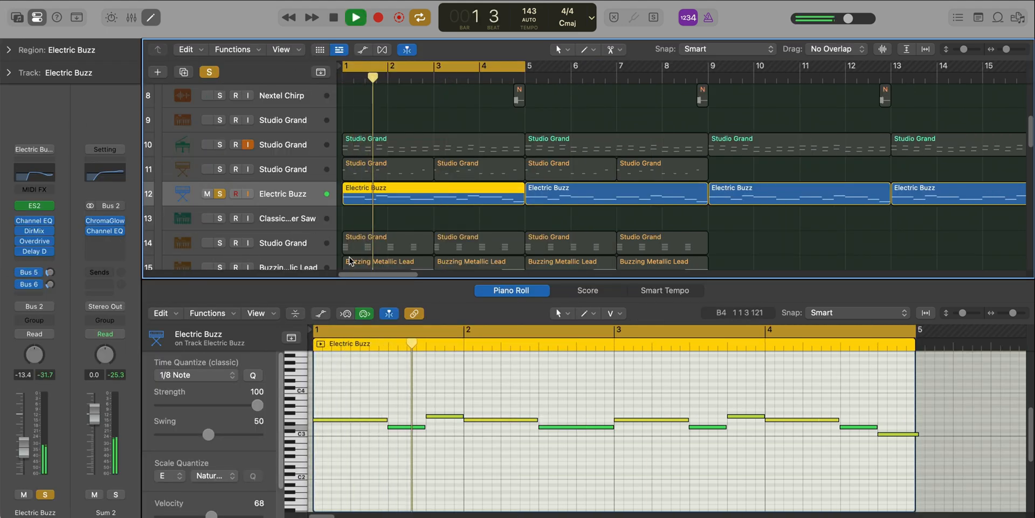
key("e")
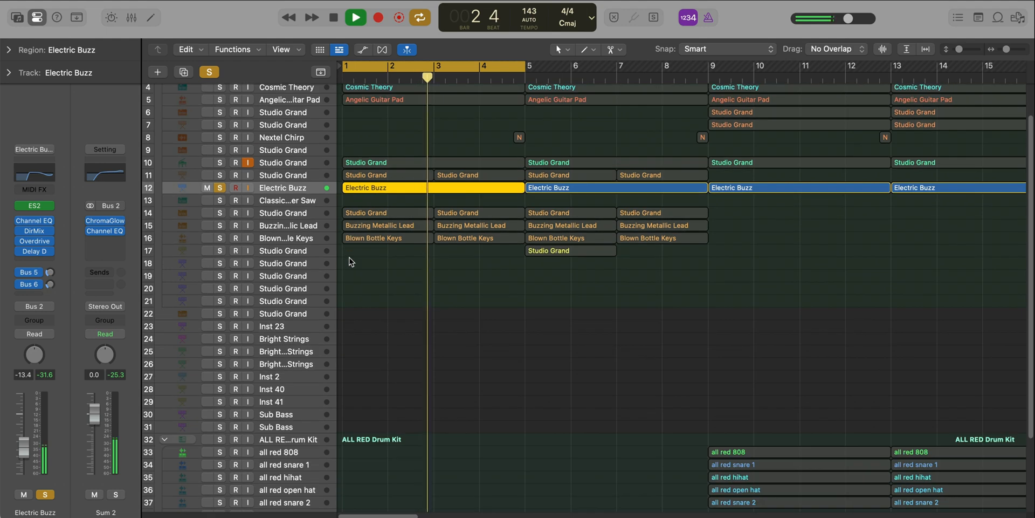
- Solo Studio Grand track 2 together with the Electric Buzz track to hear both
key("super+Left")
scroll(349, 262, "up", 3)
left_click(220, 104)
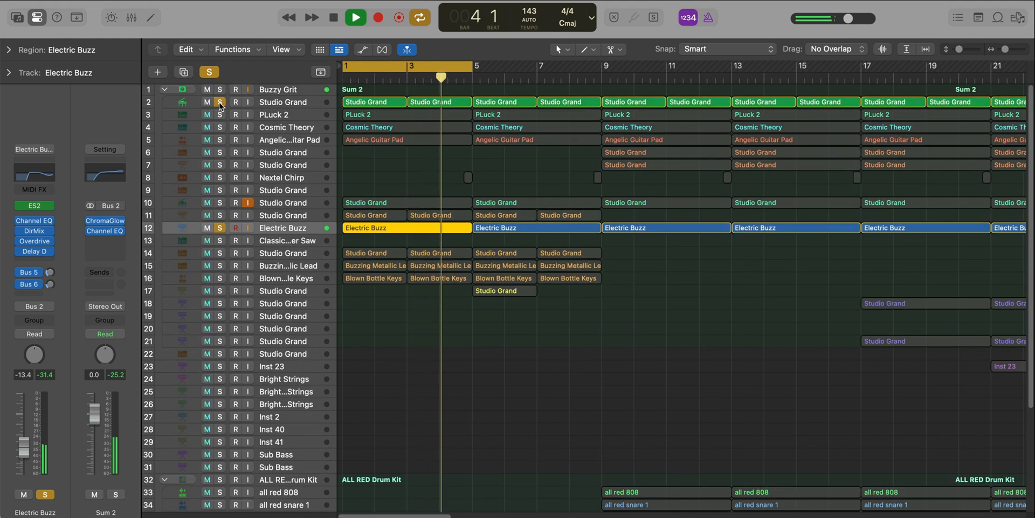
- Play only Studio Grand track 14 soloed and open its first region in the Piano Roll
key("super+Down")
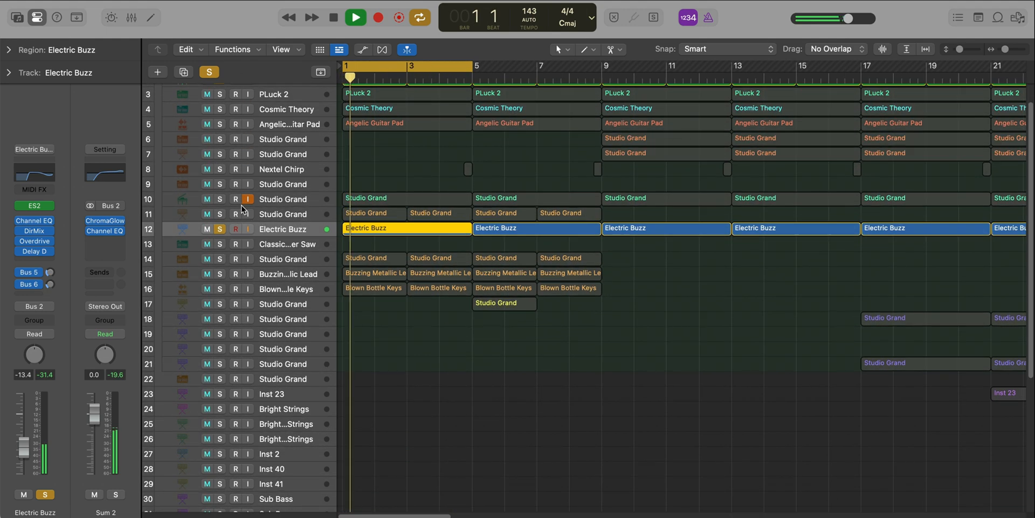
key("super+Down")
key("super+Down")
key("super+Down")
key("super+Left")
scroll(247, 208, "up", 3)
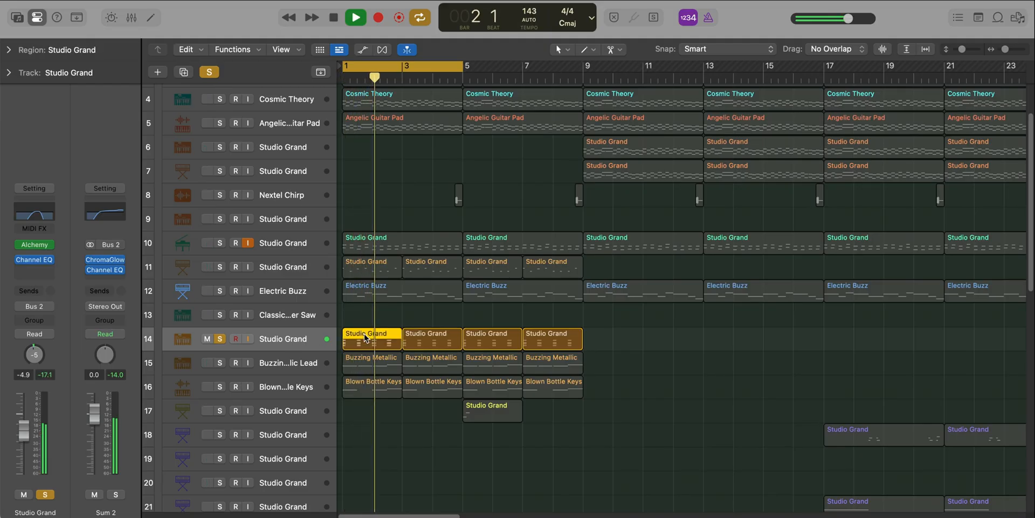
double_click(365, 337)
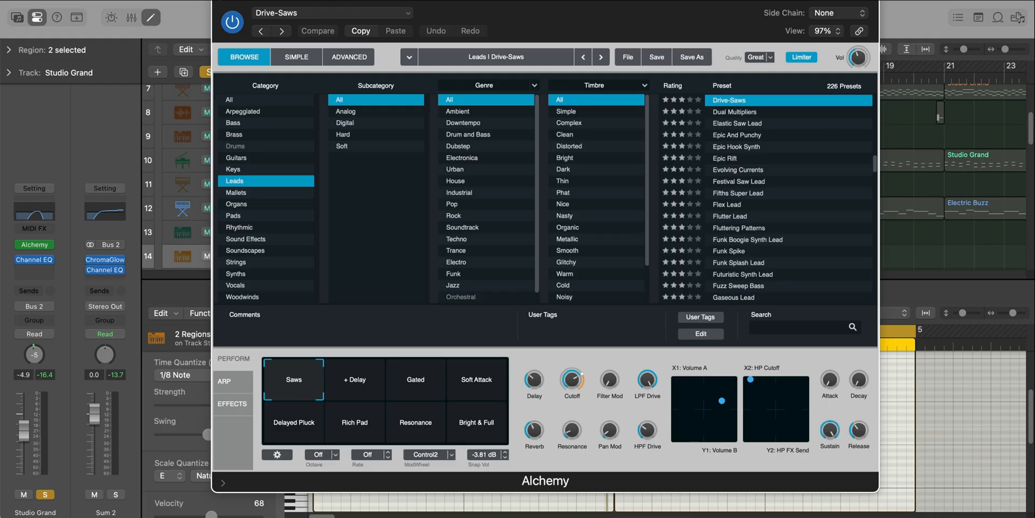
- Close Alchemy, compare track 14 with and without its Channel EQ during playback, and close the plug-in and Piano Roll
key("super+w")
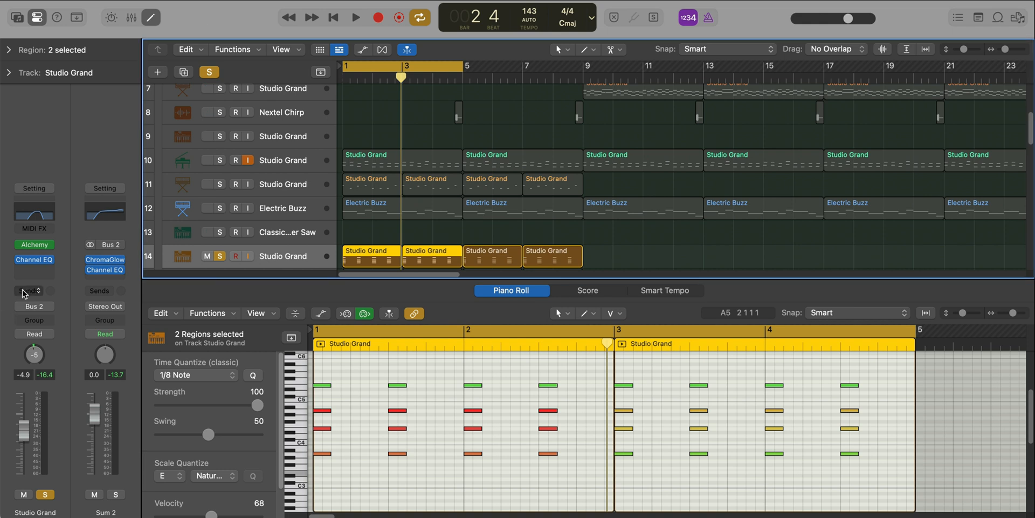
left_click(36, 262)
key("space")
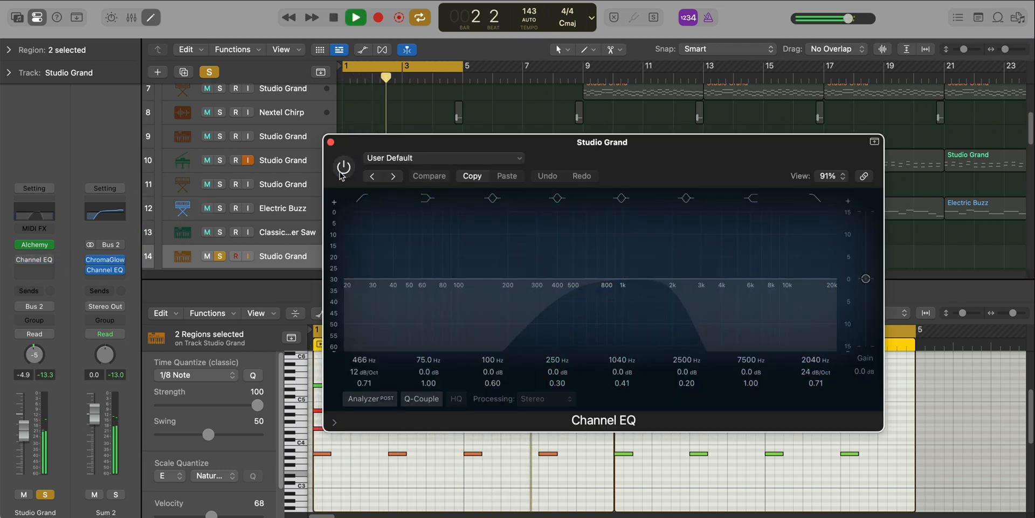
left_click(342, 171)
left_click(331, 143)
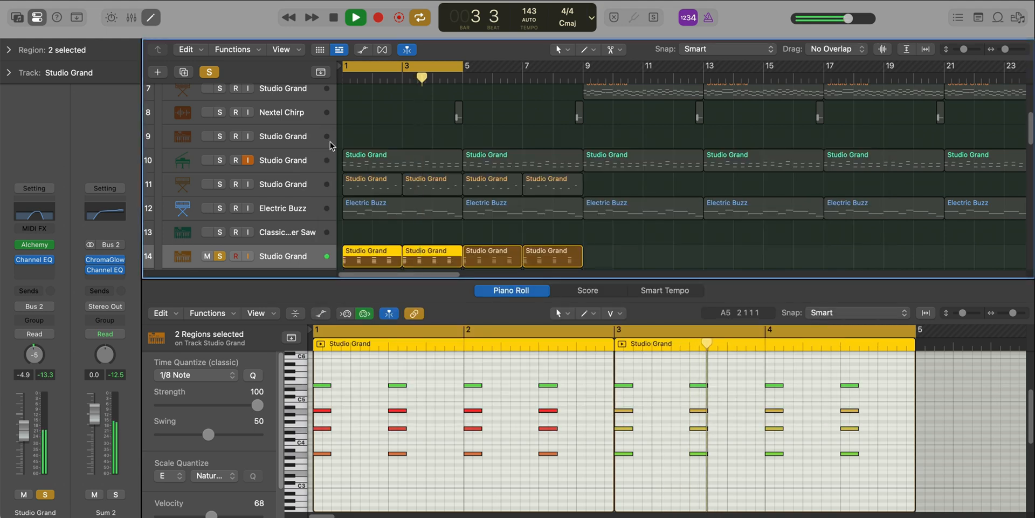
key("e")
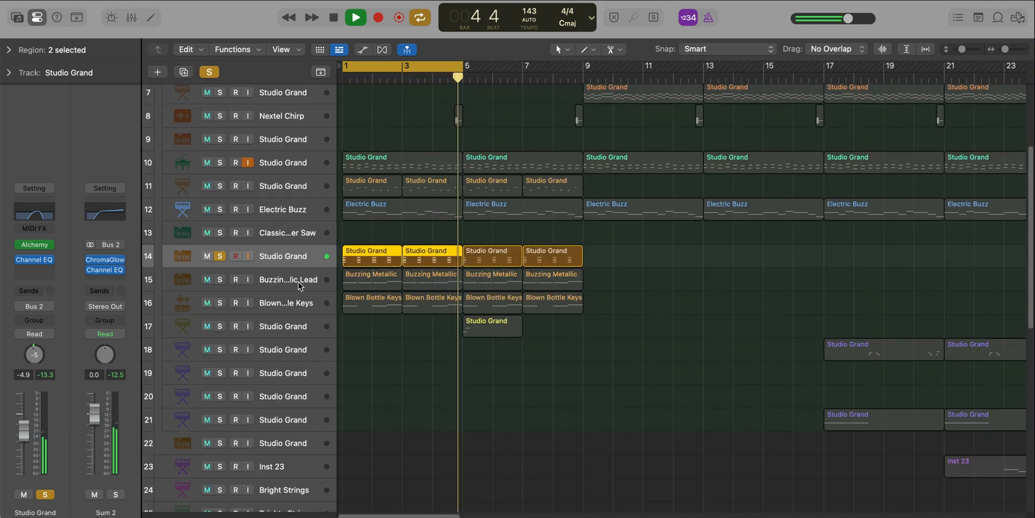
- Play the Buzzing Metallic Lead track and show the notes of its first two regions in the Piano Roll
key("Down")
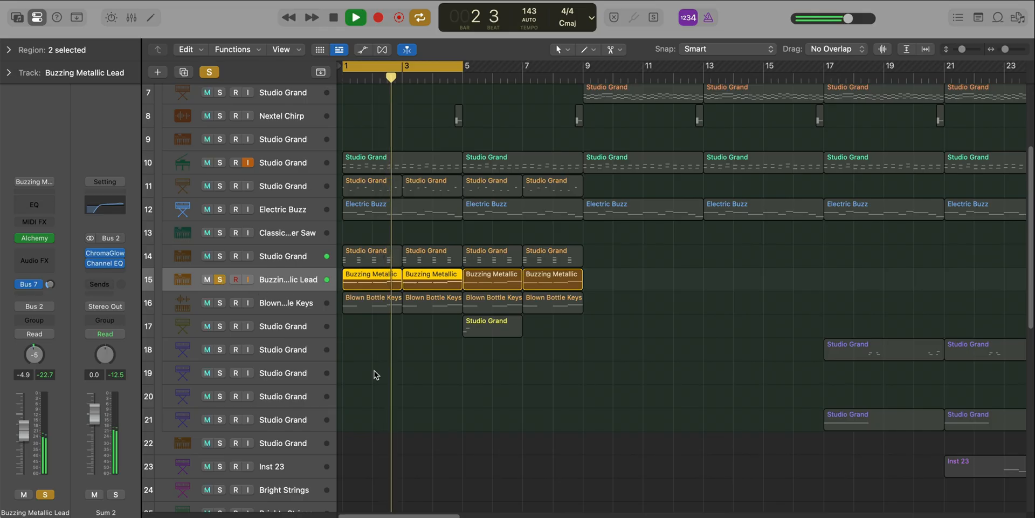
left_click(375, 370)
double_click(356, 286)
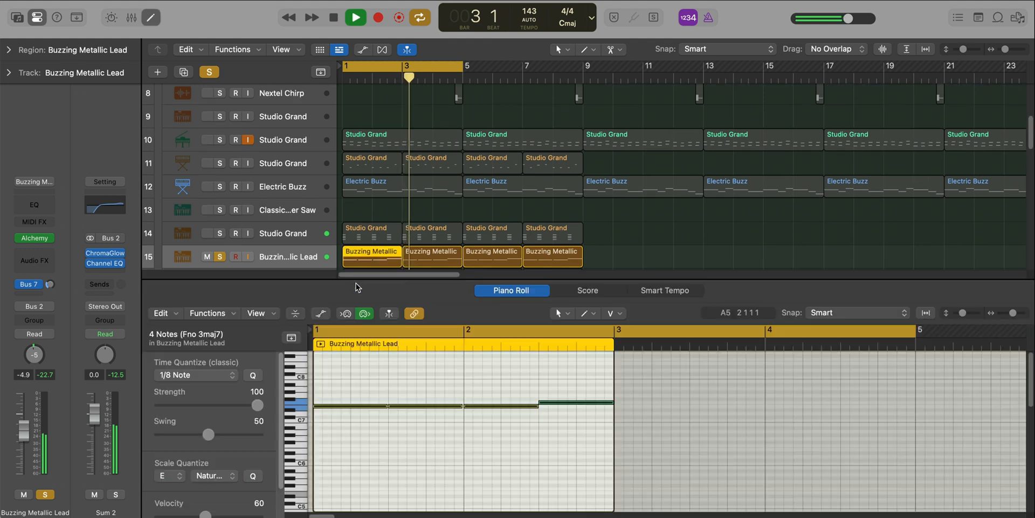
left_click(428, 255, "shift")
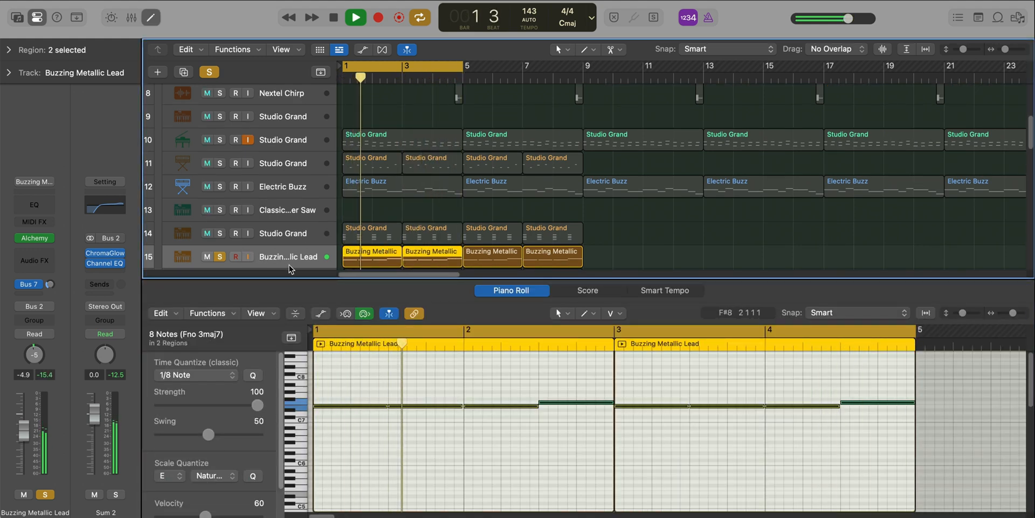
scroll(340, 237, "down", 1)
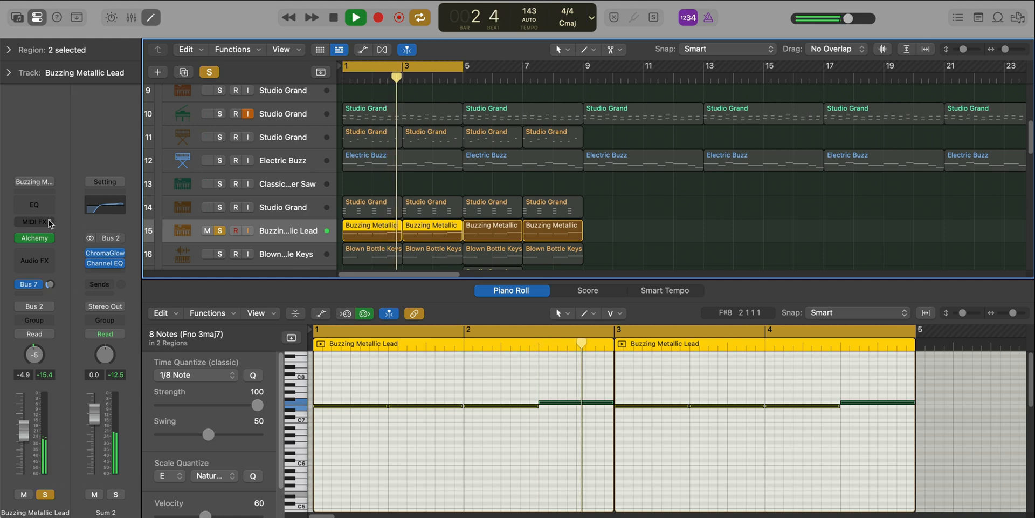
- Stop playback and view the Alchemy instrument of the Buzzing Metallic Lead track
key("space")
left_click(36, 238)
left_click_drag(729, 160, 603, 14)
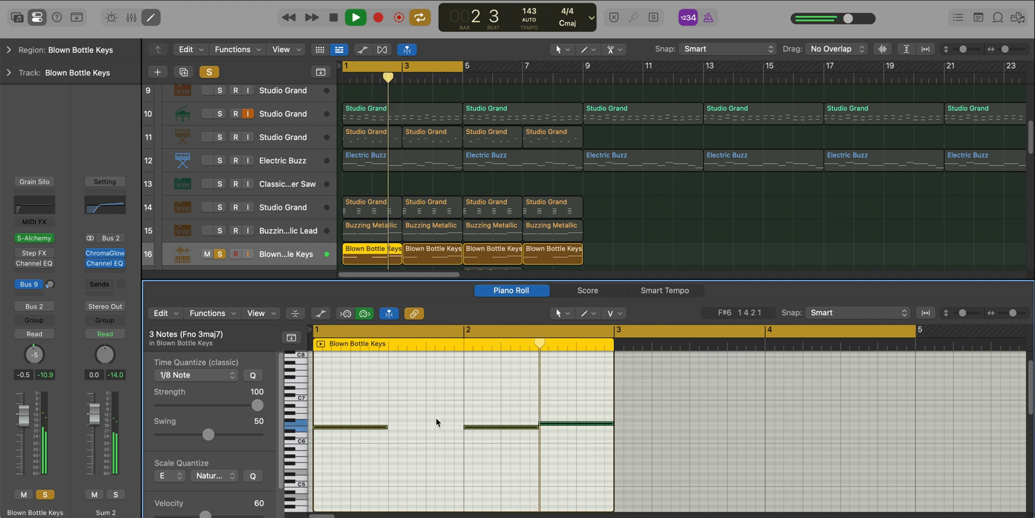
- Stop playback and view the Sample Alchemy settings of the Blown Bottle Keys track
key("space")
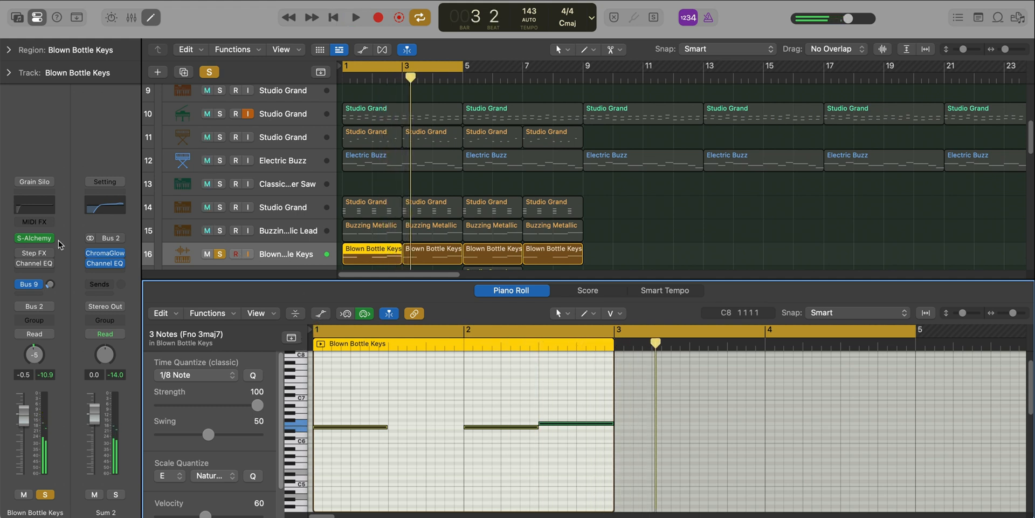
left_click(37, 240)
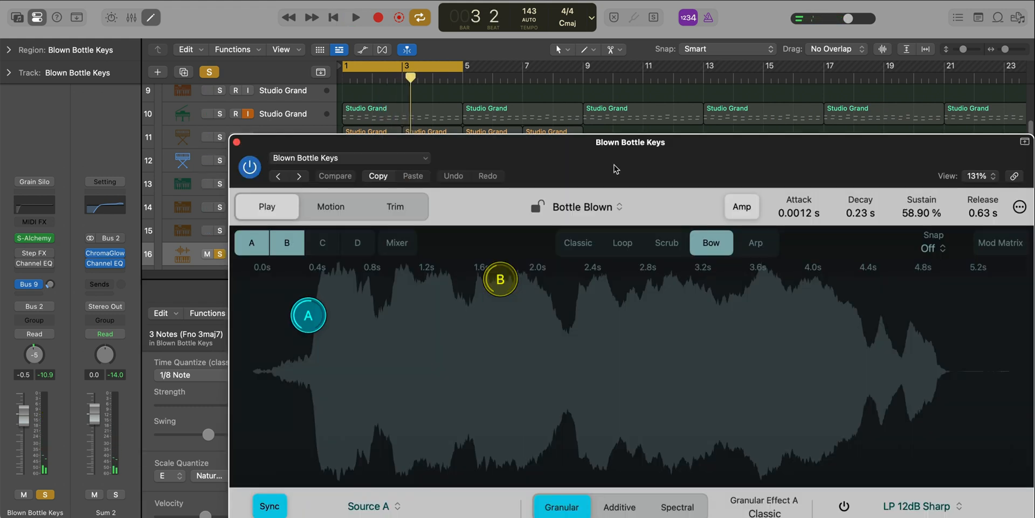
left_click_drag(614, 165, 516, 30)
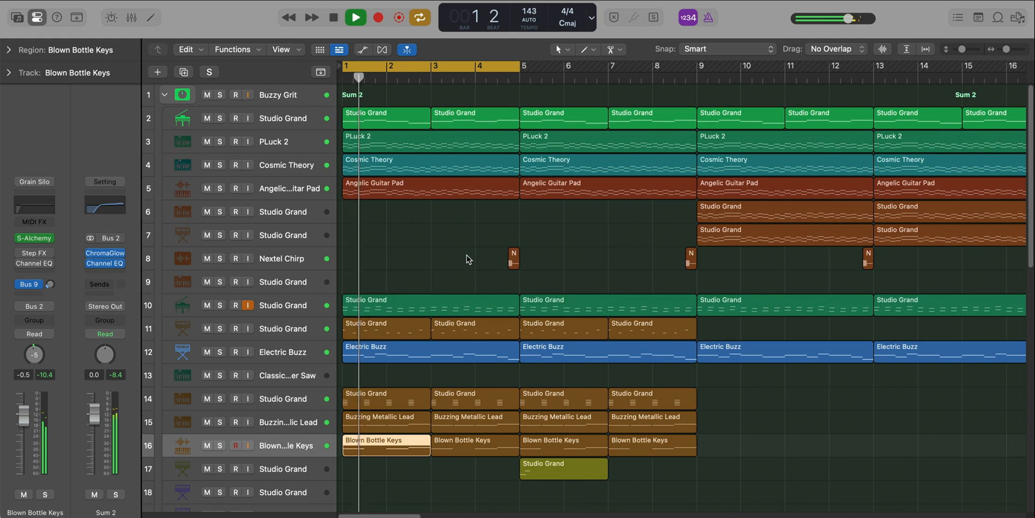
- Shorten the cycle range to the first Nextel Chirp region and play that track soloed
left_click(512, 67)
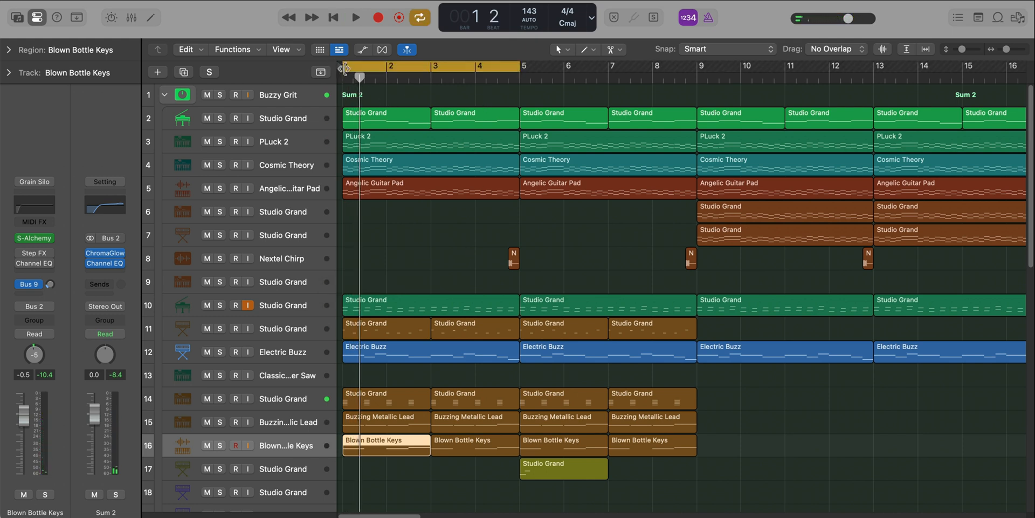
left_click_drag(343, 67, 509, 67)
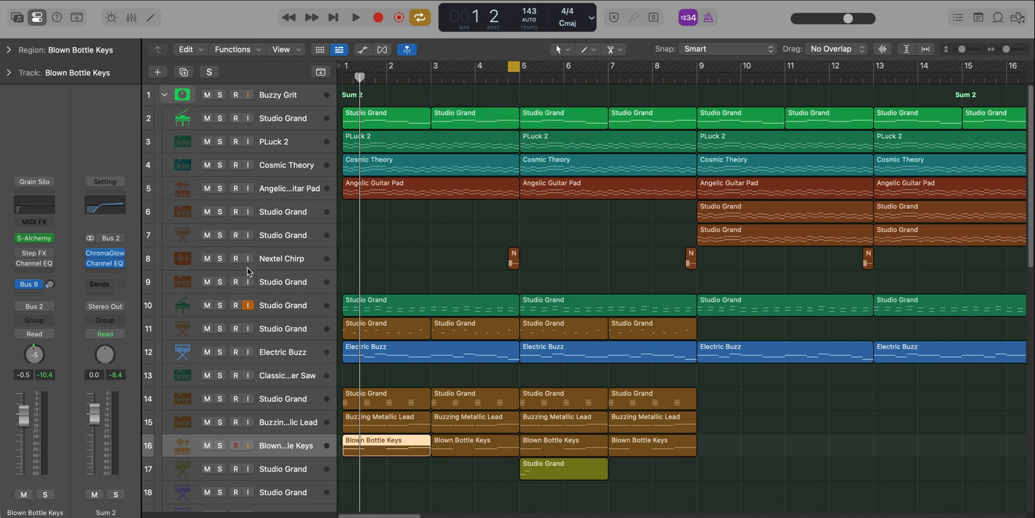
left_click(219, 258)
key("space")
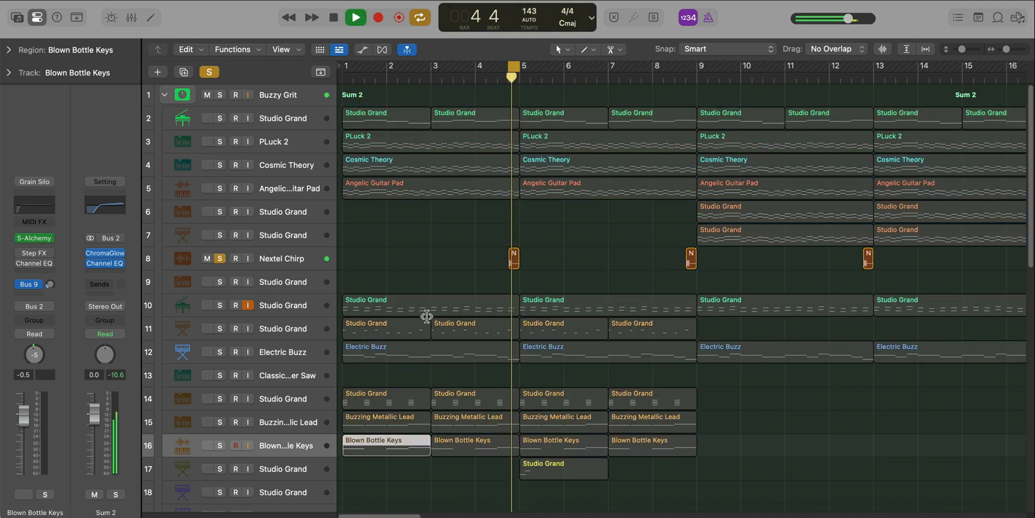
- Examine the first Nextel Chirp region's waveform and its timing against the surrounding tracks, with playback
key("super+Right")
key("super+Right")
key("super+Right")
key("super+Right")
key("super+Right")
key("space")
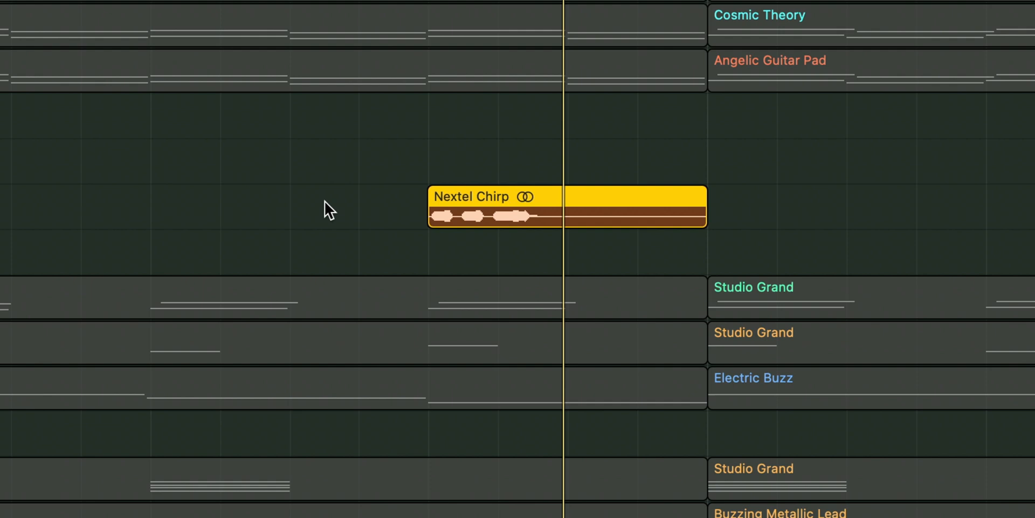
key("alt+shift+Down")
key("alt+Down")
key("alt+Down")
key("space")
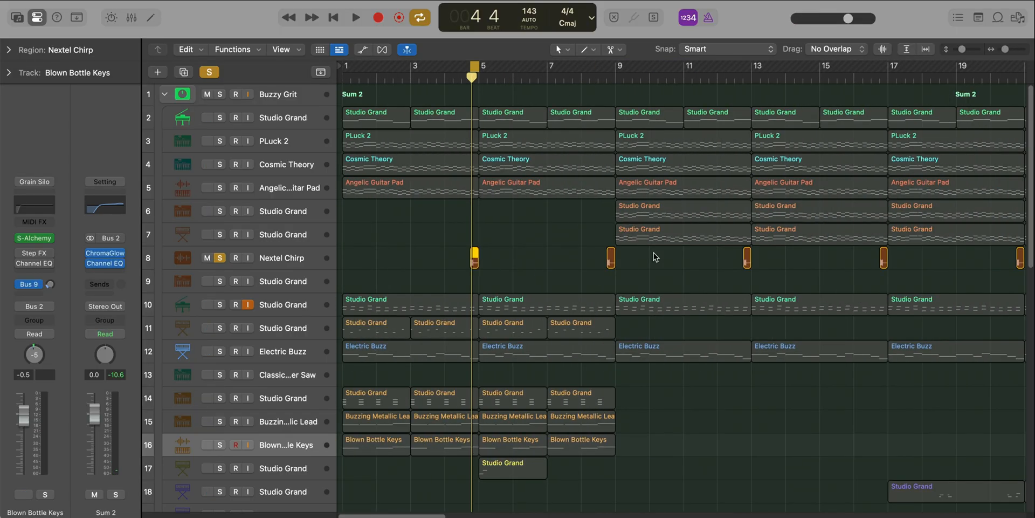
- Examine how the Nextel Chirp regions repeat across the whole arrangement and select their track
key("super+Left")
key("super+Left")
key("super+Left")
key("super+Left")
key("super+Left")
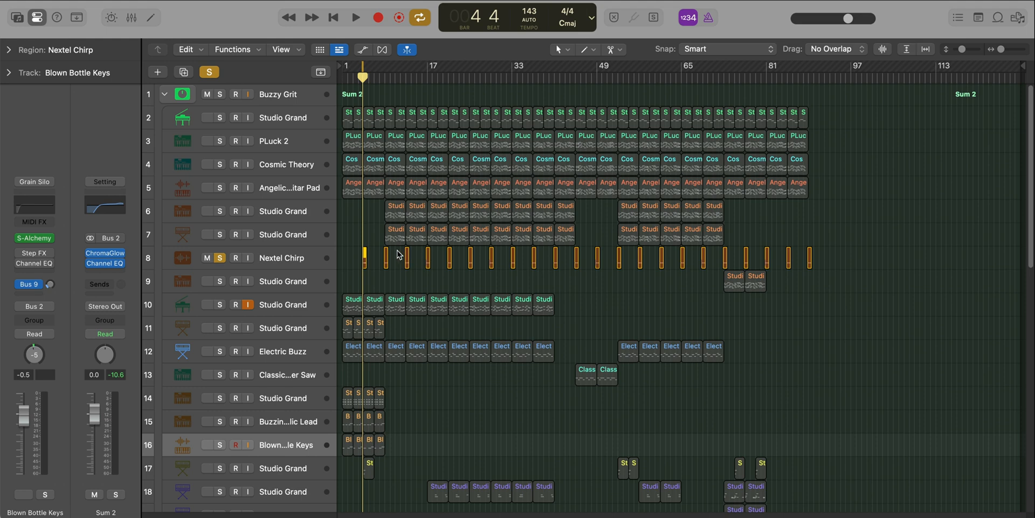
left_click(276, 261)
- View the Channel EQ and Phat FX settings of the Nextel Chirp track
key("super+Right")
key("super+Right")
key("super+Right")
key("super+Right")
key("super+Right")
key("super+Right")
key("super+Right")
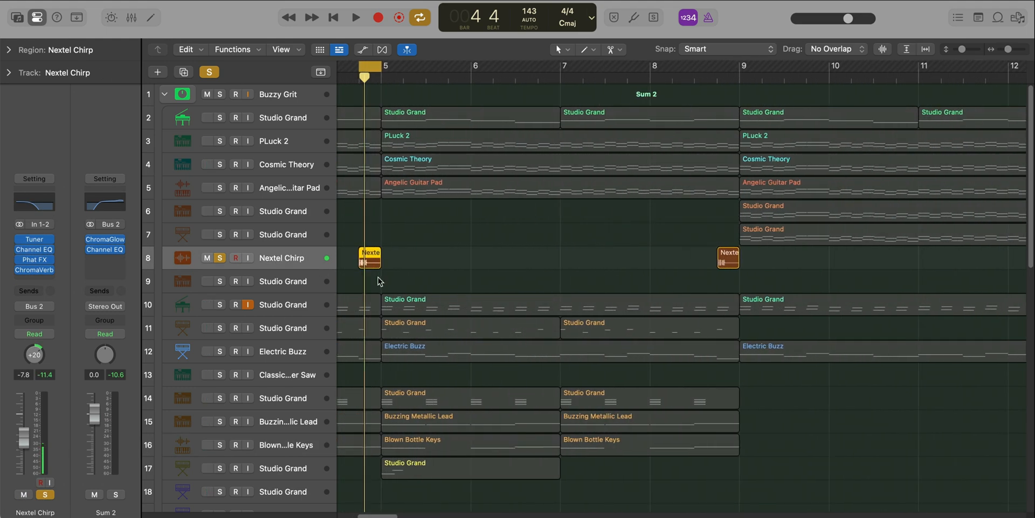
scroll(381, 281, "left", 3)
left_click(34, 251)
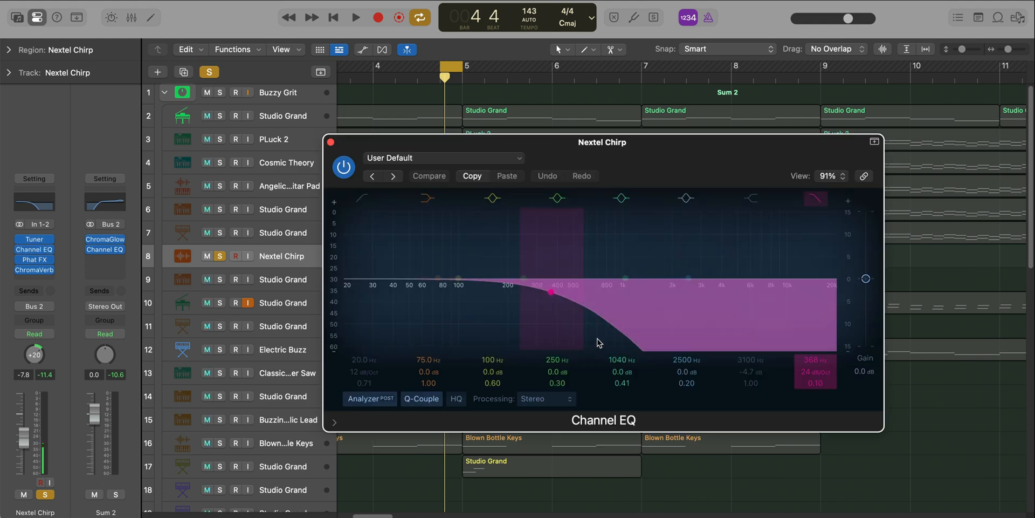
left_click(33, 261)
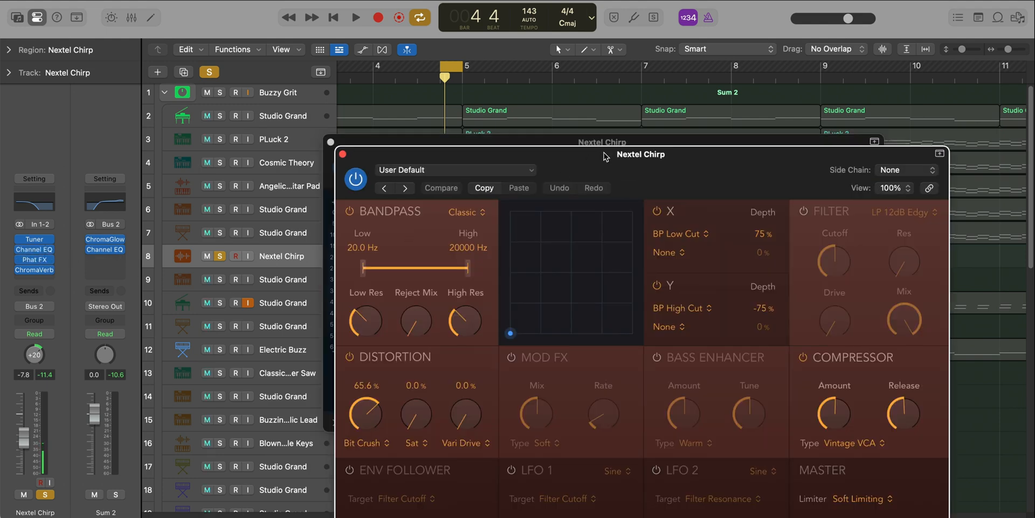
left_click_drag(651, 166, 554, 30)
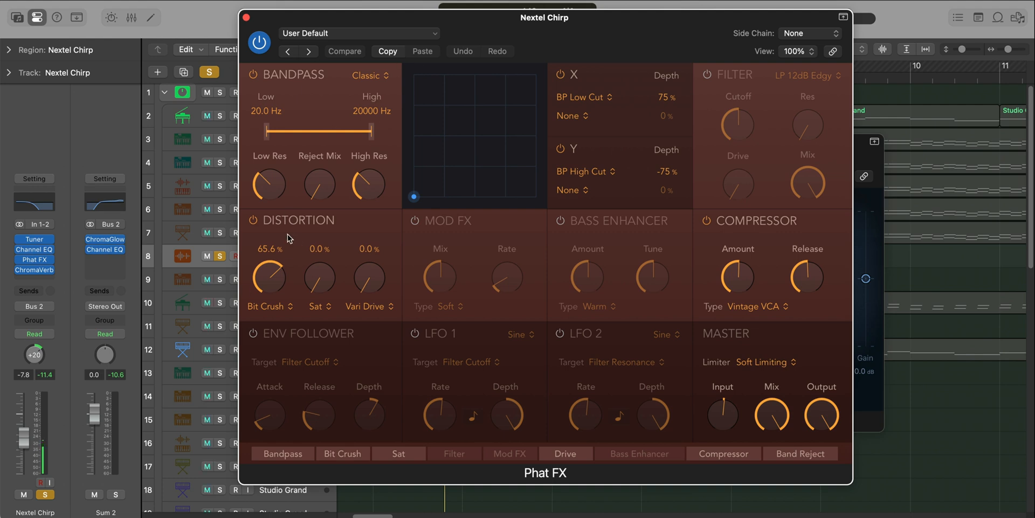
- View the Nextel Chirp track's ChromaVerb settings and show the preset category that contains Cave
left_click(35, 269)
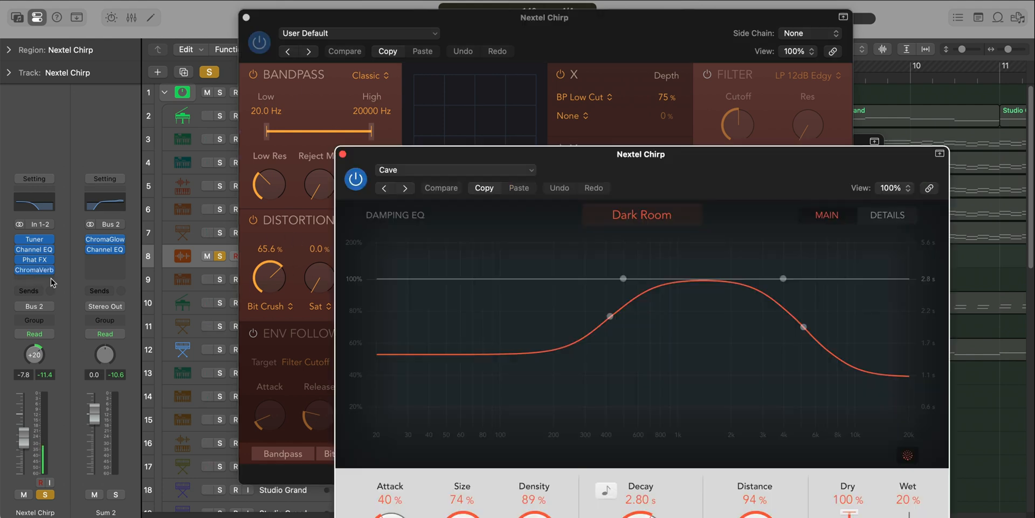
left_click_drag(702, 174, 566, 42)
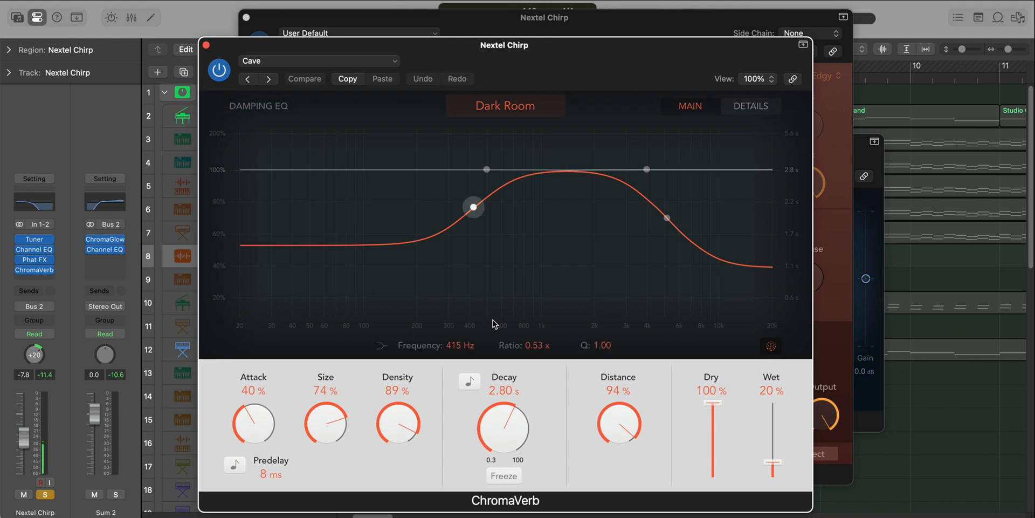
left_click(321, 61)
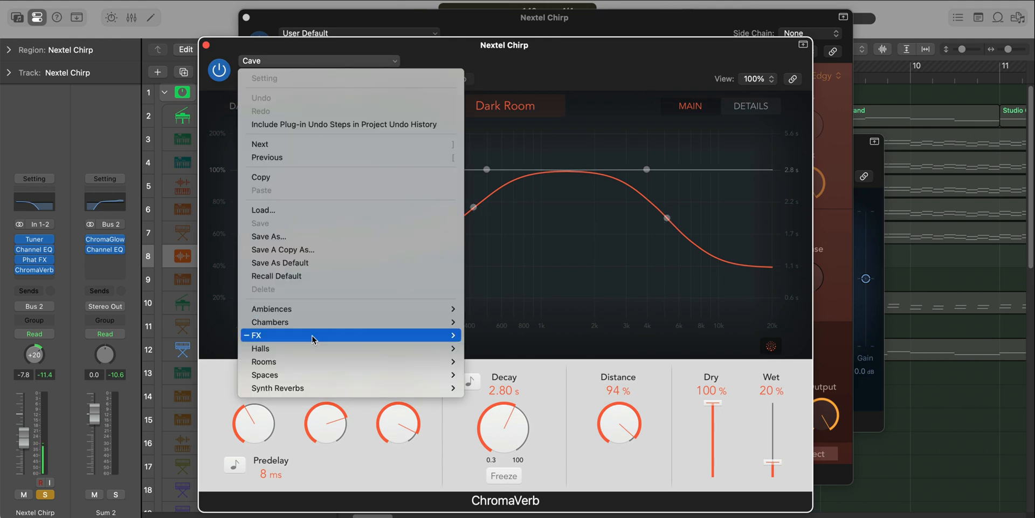
mouse_move(315, 334)
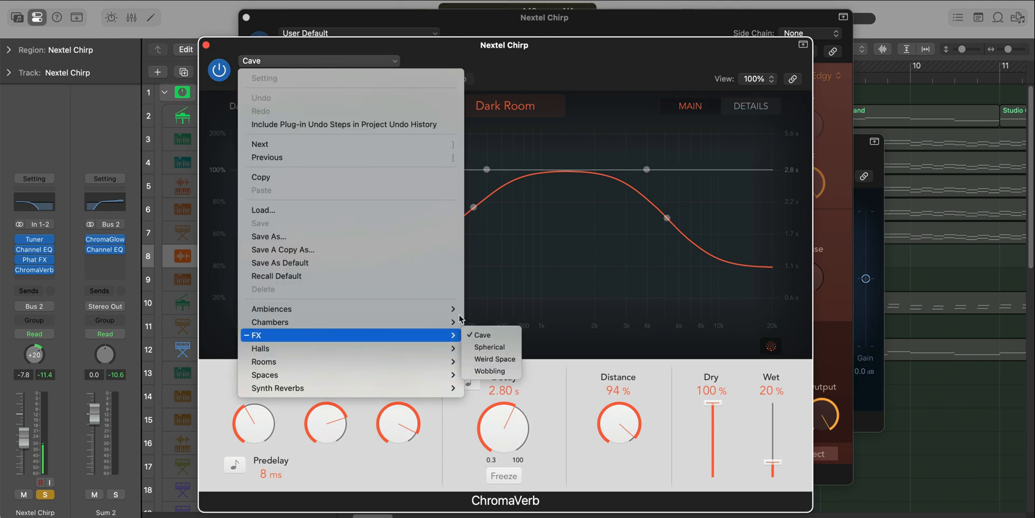
left_click(589, 389)
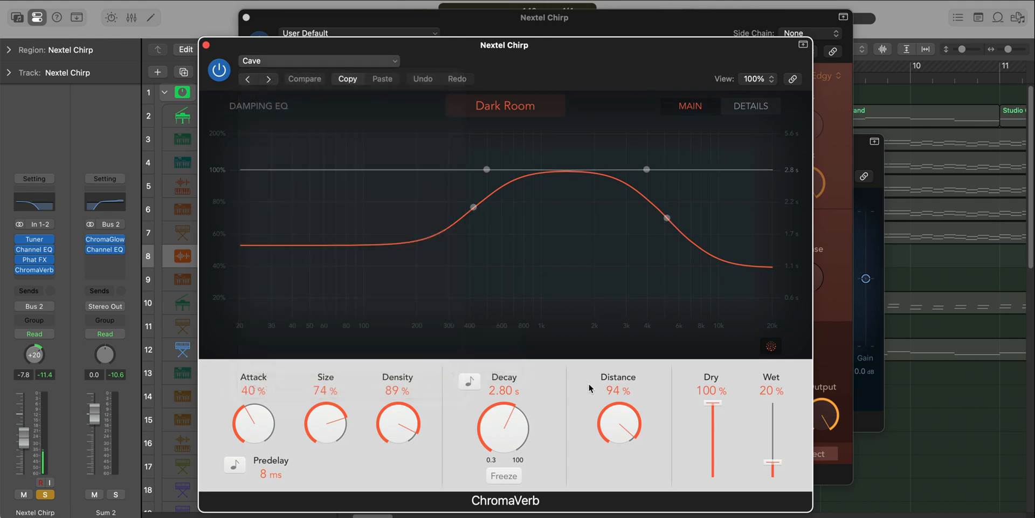
- Close the Nextel Chirp track's ChromaVerb settings and listen to the soloed chirp
left_click(206, 45)
key("space")
key("space")
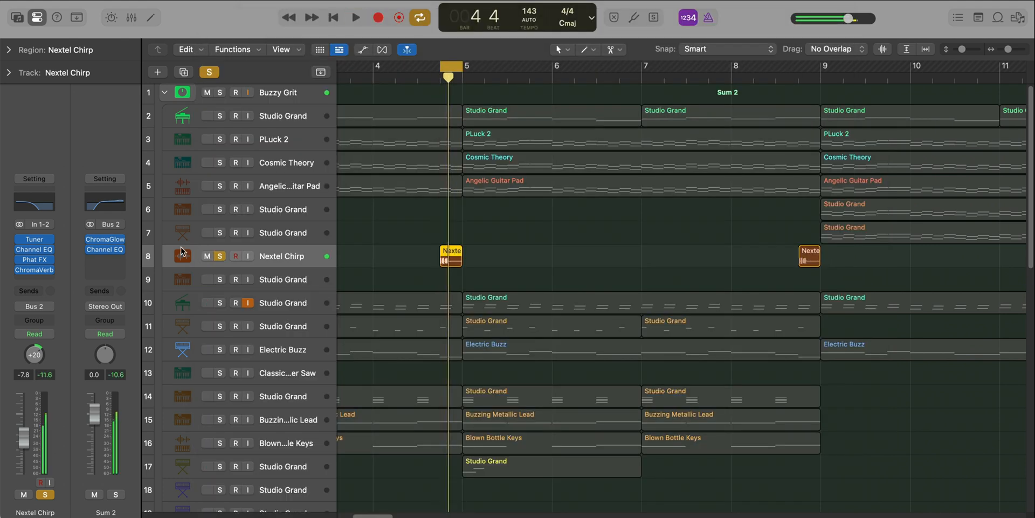
key("space")
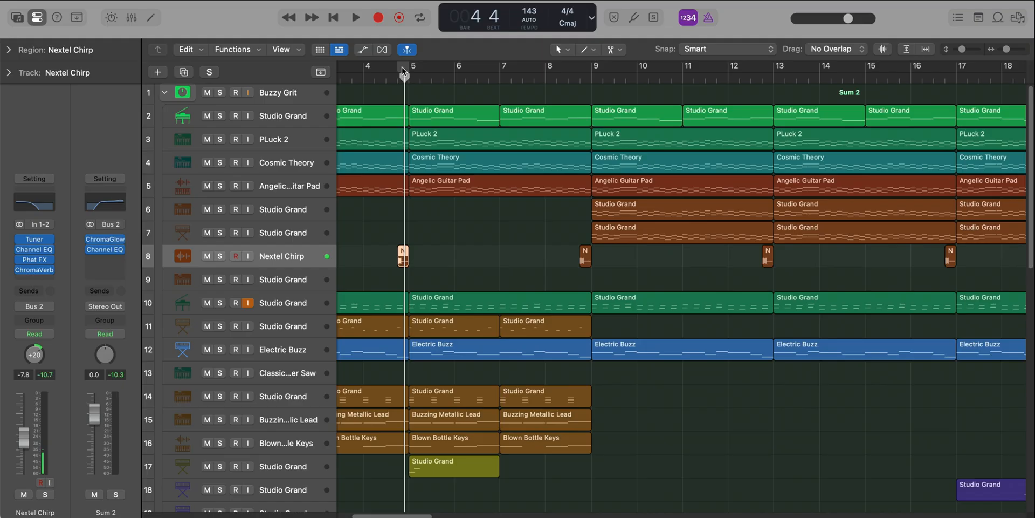
- Loop bar 5, solo the Studio Grand on track 17, select that track and play its region
left_click_drag(417, 72, 456, 73)
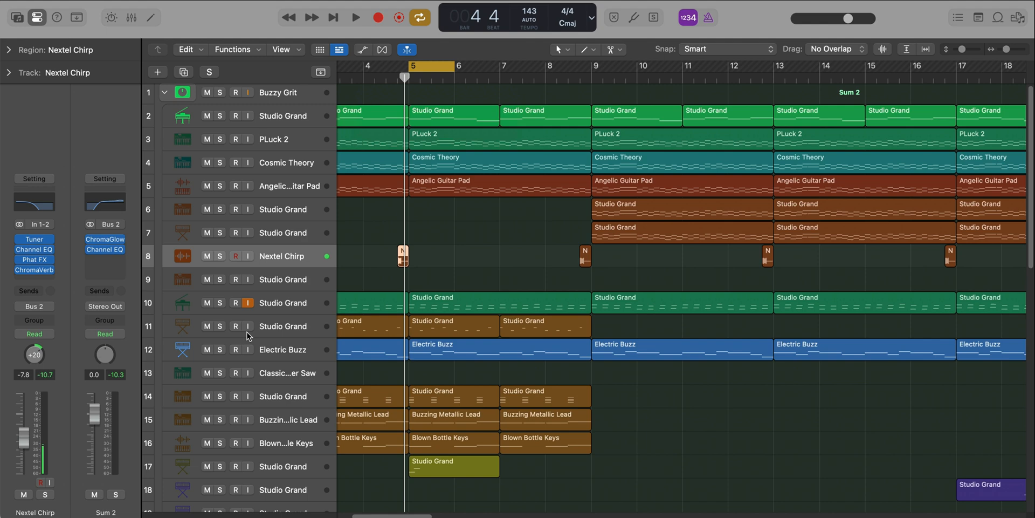
left_click(220, 465)
key("space")
scroll(440, 471, "down", 3)
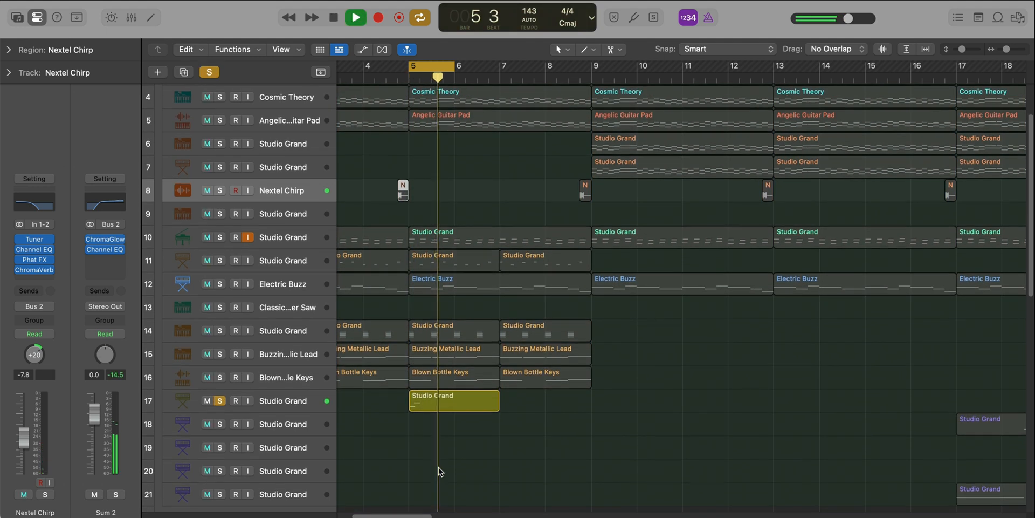
left_click(295, 400)
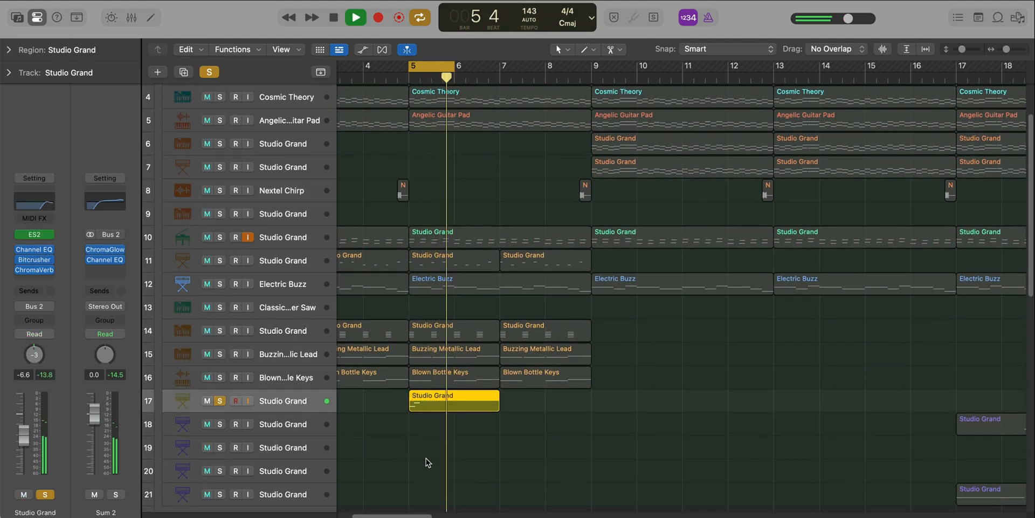
scroll(426, 458, "up", 3)
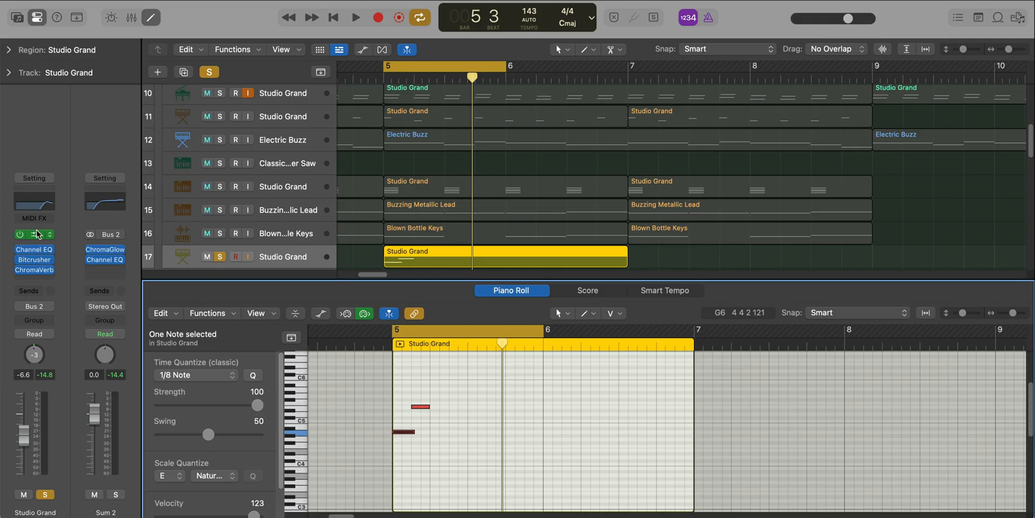
- View track 17's ES2 synth settings and compare its sound with Channel EQ bypassed and enabled
left_click(34, 234)
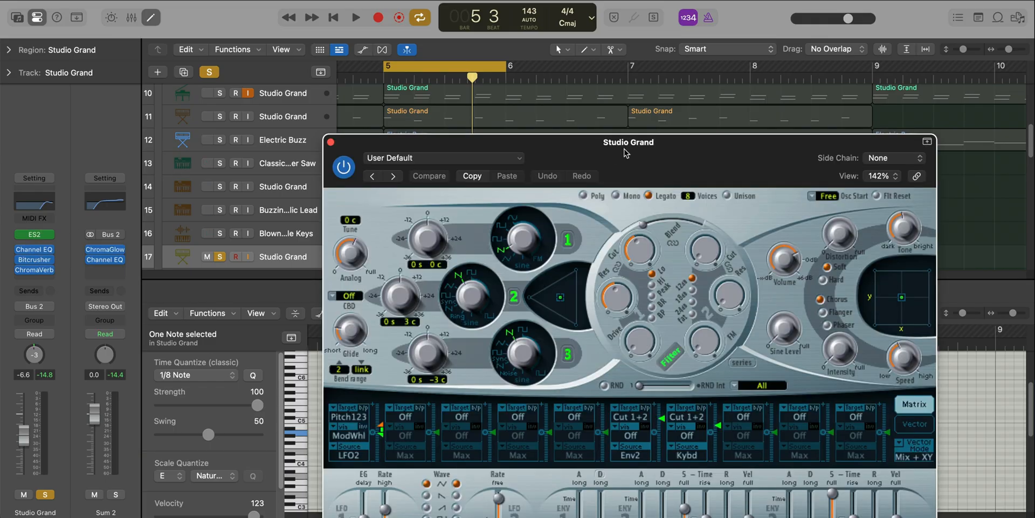
left_click_drag(626, 153, 549, 16)
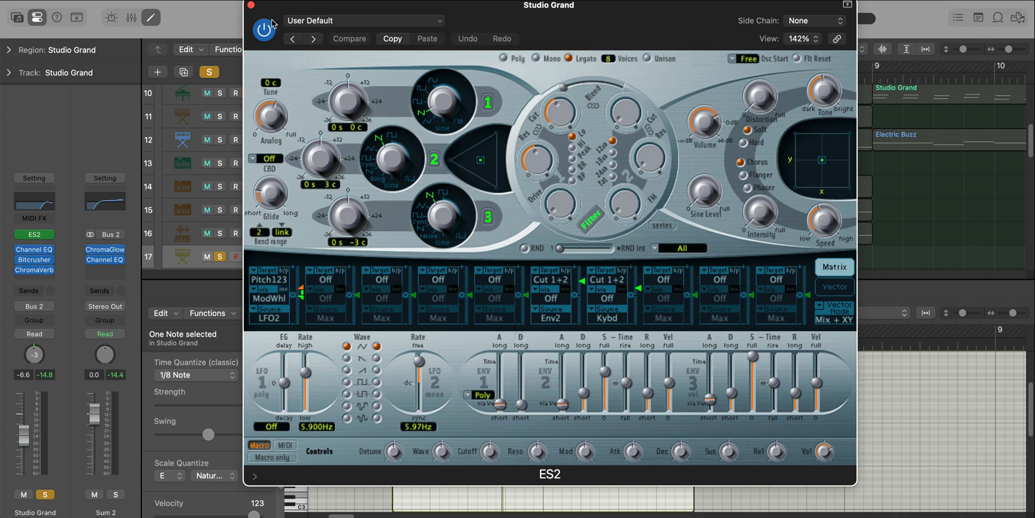
left_click(250, 5)
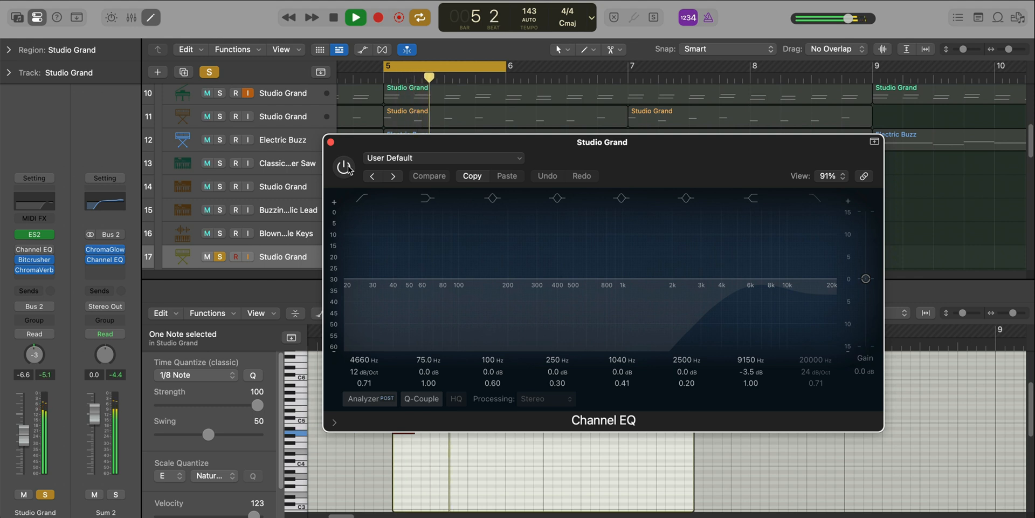
left_click(345, 167)
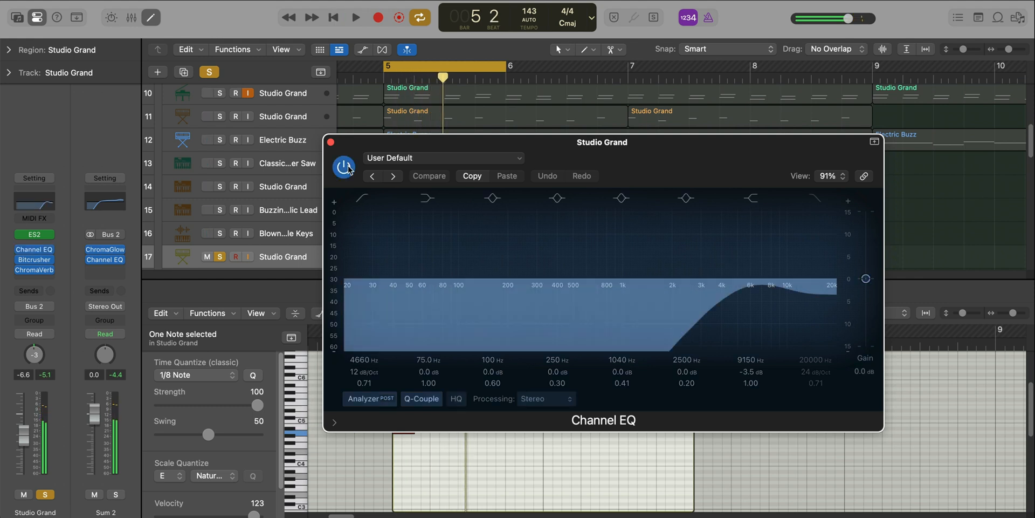
left_click(331, 143)
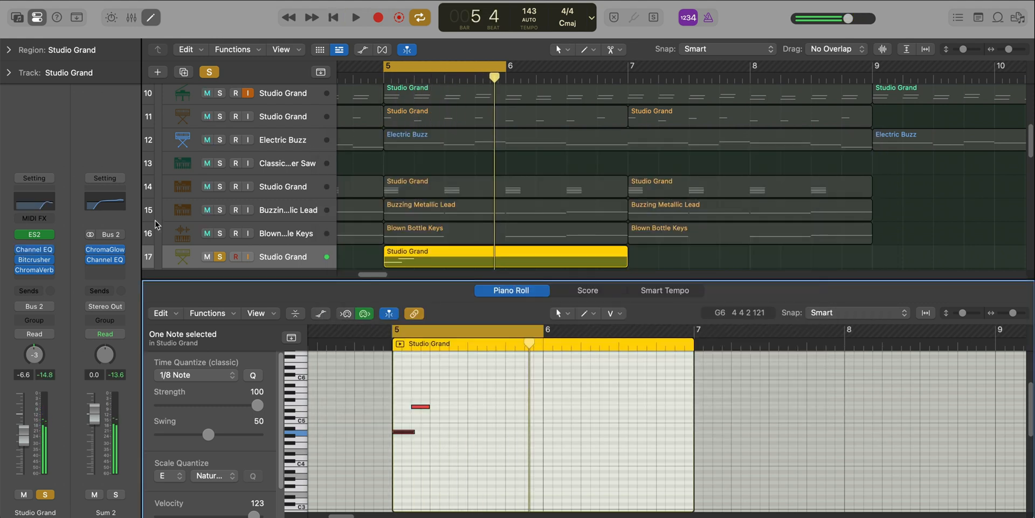
- View track 17's Bitcrusher and ChromaVerb settings, close them and play the soloed region
left_click(33, 261)
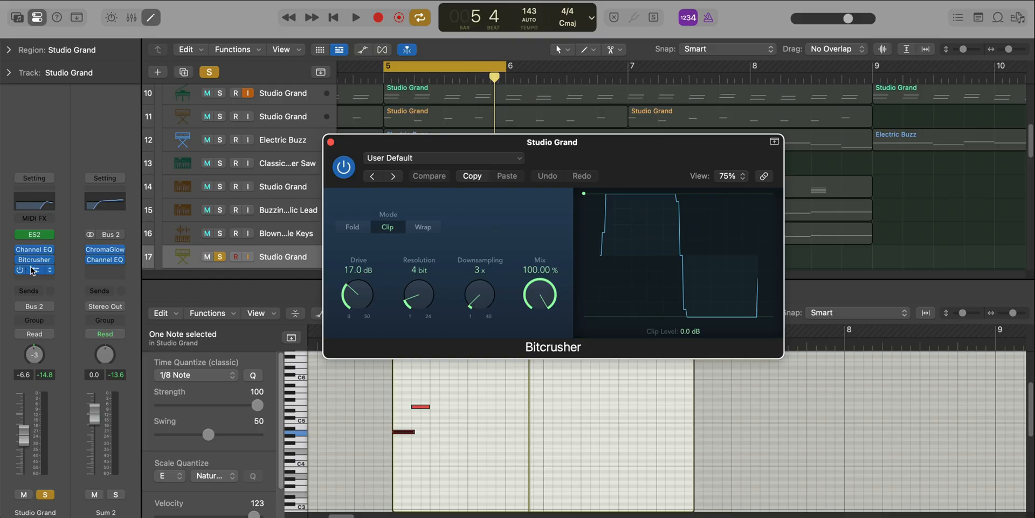
left_click(33, 270)
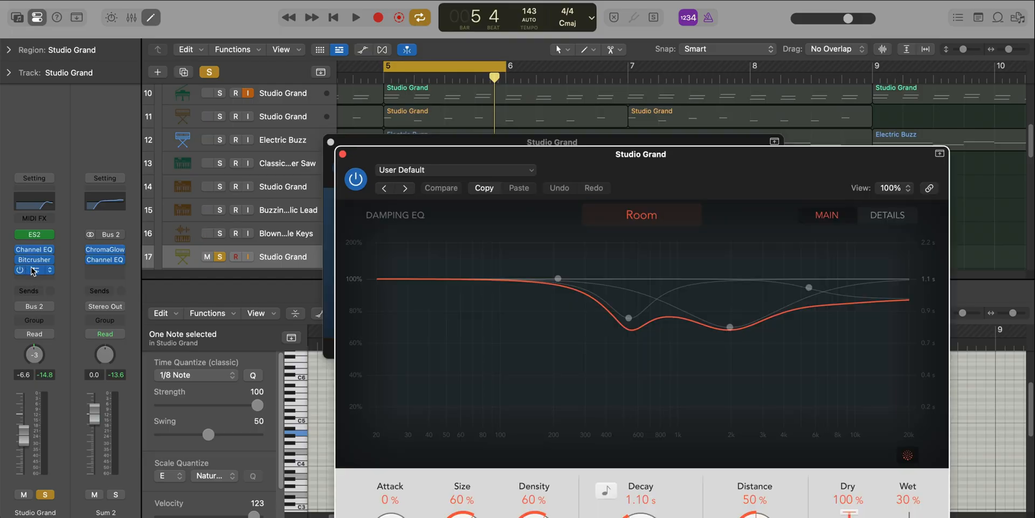
left_click(343, 156)
key("space")
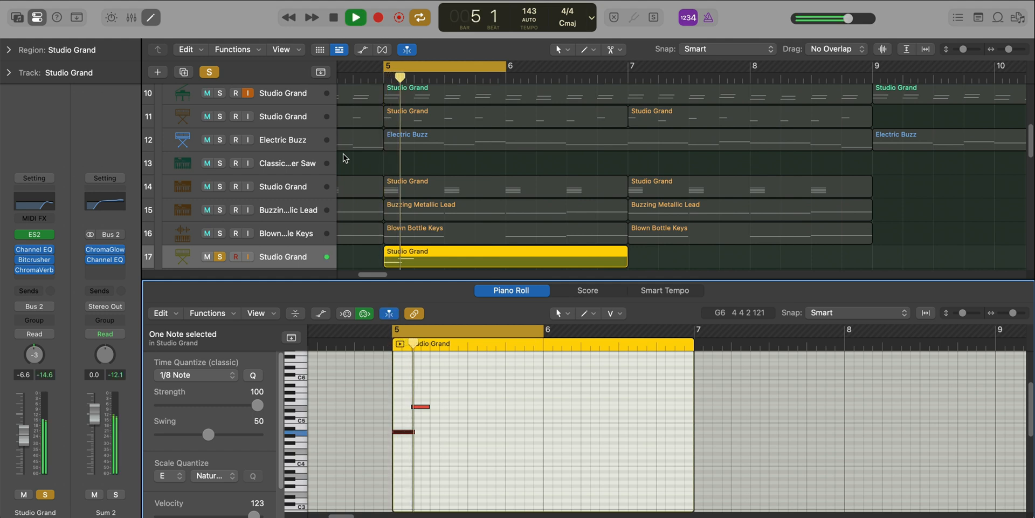
- Close the note editor, unsolo track 17, switch off looping and listen to its region in the full mix
key("e")
left_click(219, 256)
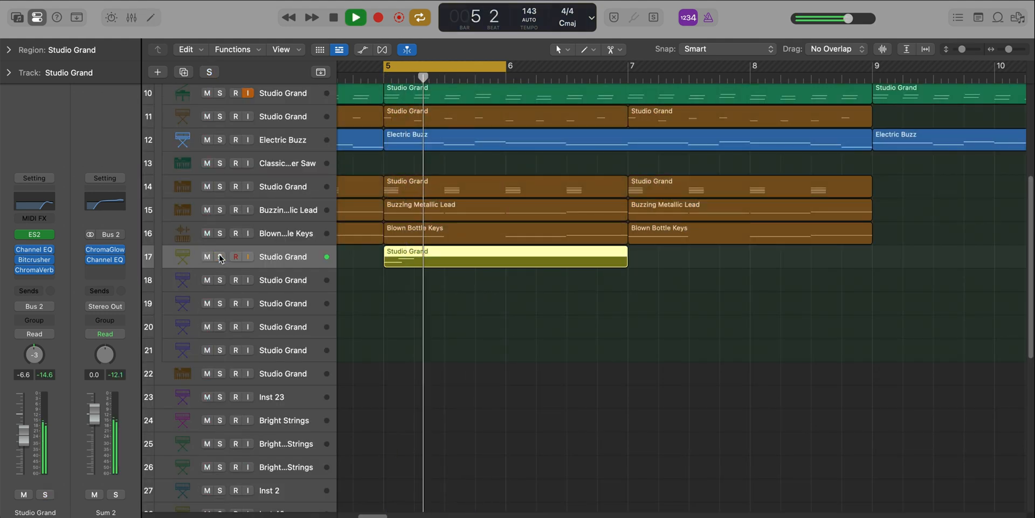
key("c")
key("super+Left")
key("z")
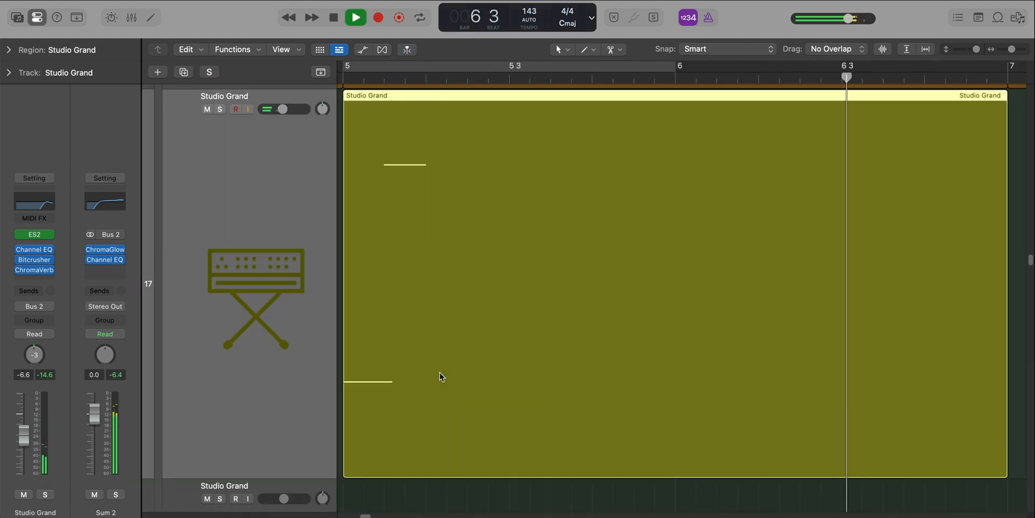
key("z")
left_click(445, 386)
key("z")
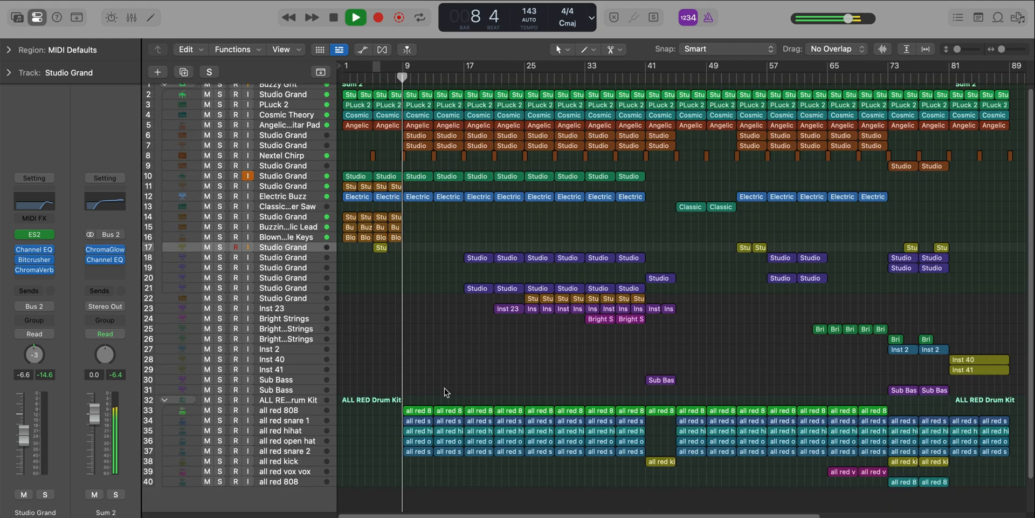
- Examine the opening sections of the arrangement around the drum entry at bar 9 during playback
key("z")
key("super+Left")
key("super+Left")
key("super+Left")
key("super+Left")
key("super+Left")
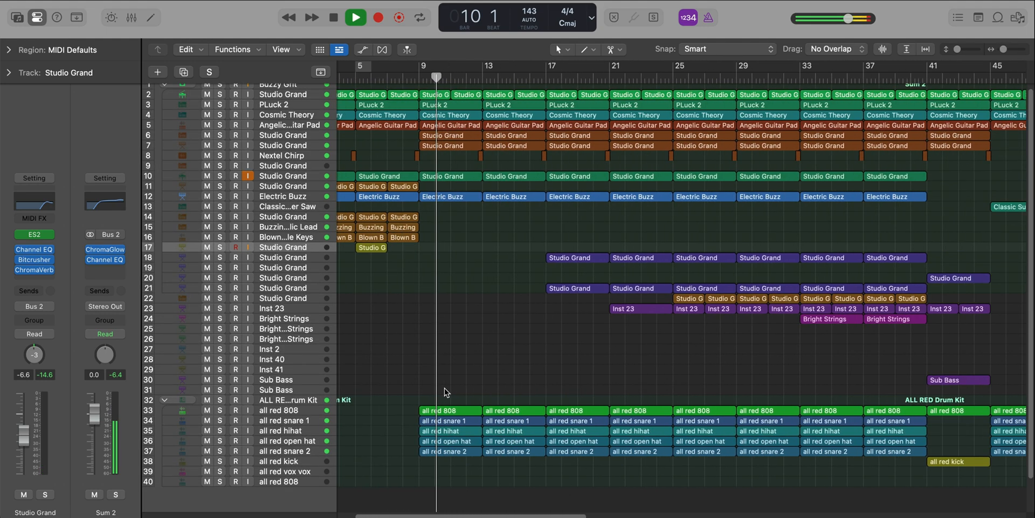
scroll(444, 393, "left", 2)
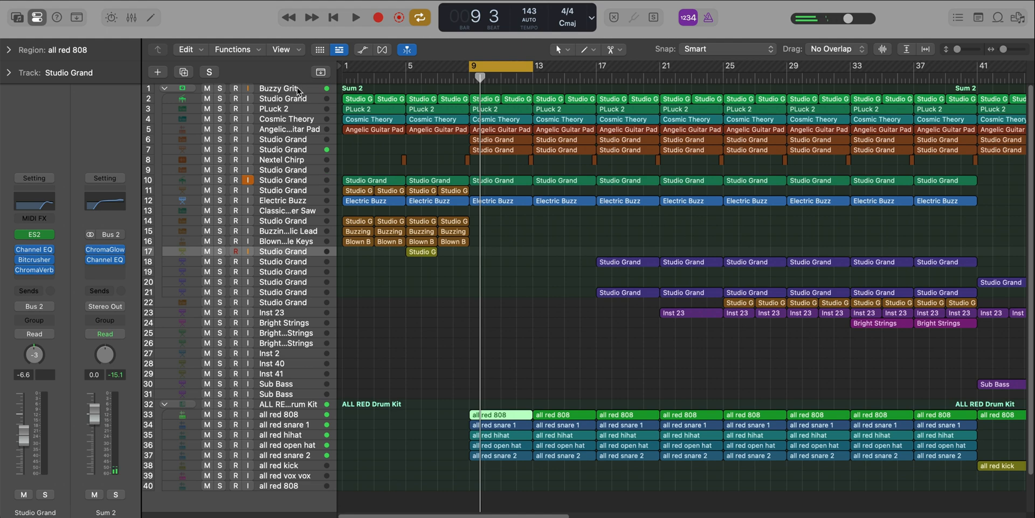
- View the ChromaGlow settings on the Sum 2 stack and show where Buzzy Grit sits in the Guitar Electric presets
left_click(297, 90)
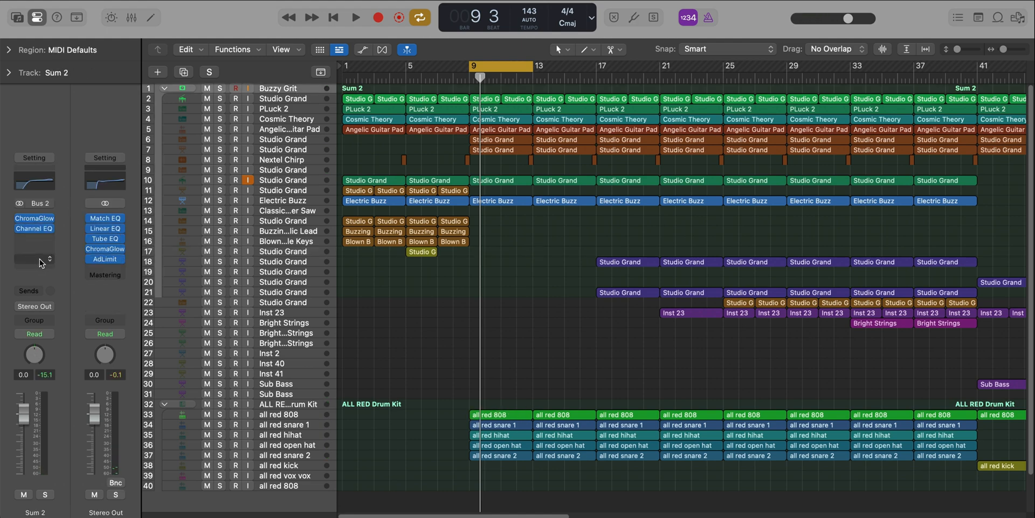
left_click(35, 221)
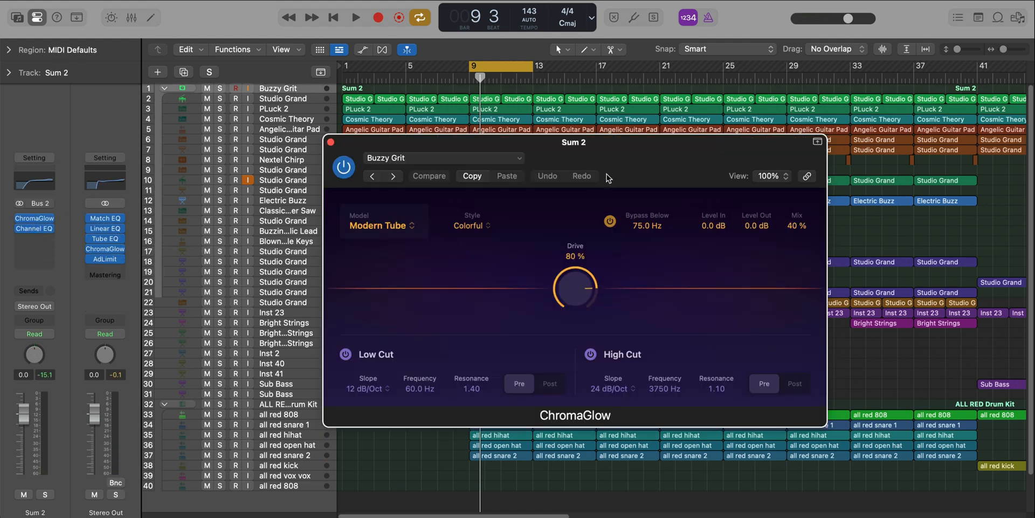
left_click_drag(612, 164, 567, 159)
left_click(469, 154)
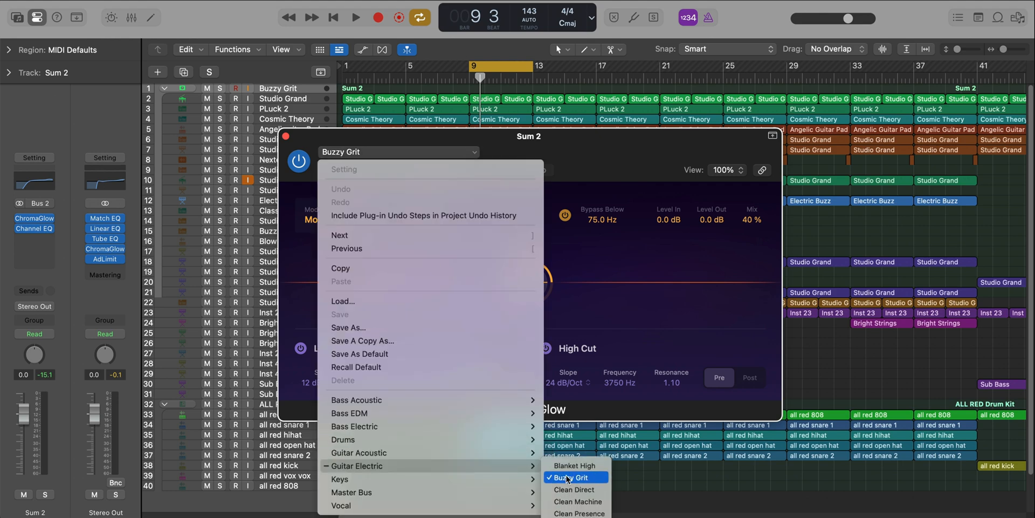
left_click(608, 169)
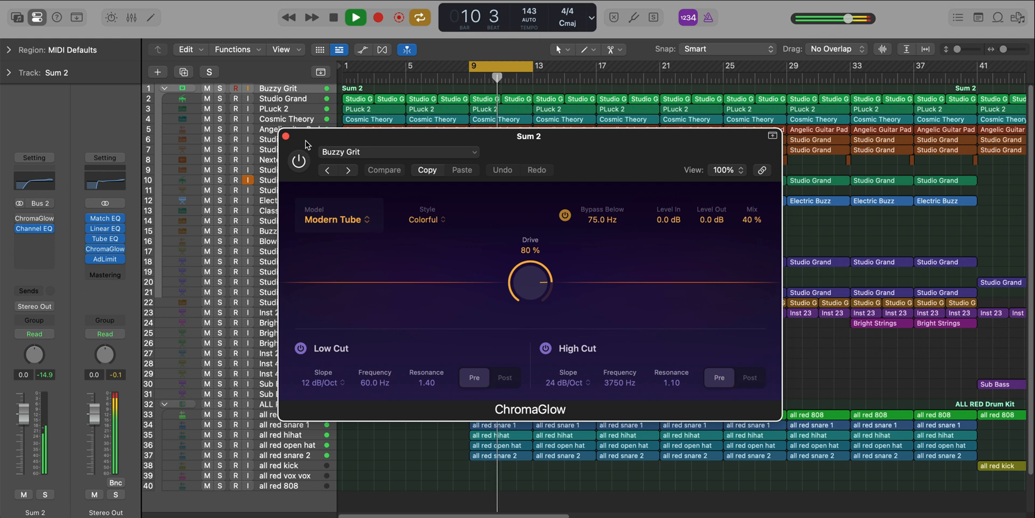
- Compare the looped section with the Sum 2 stack's ChromaGlow bypassed and enabled
key("space")
left_click(300, 161)
key("space")
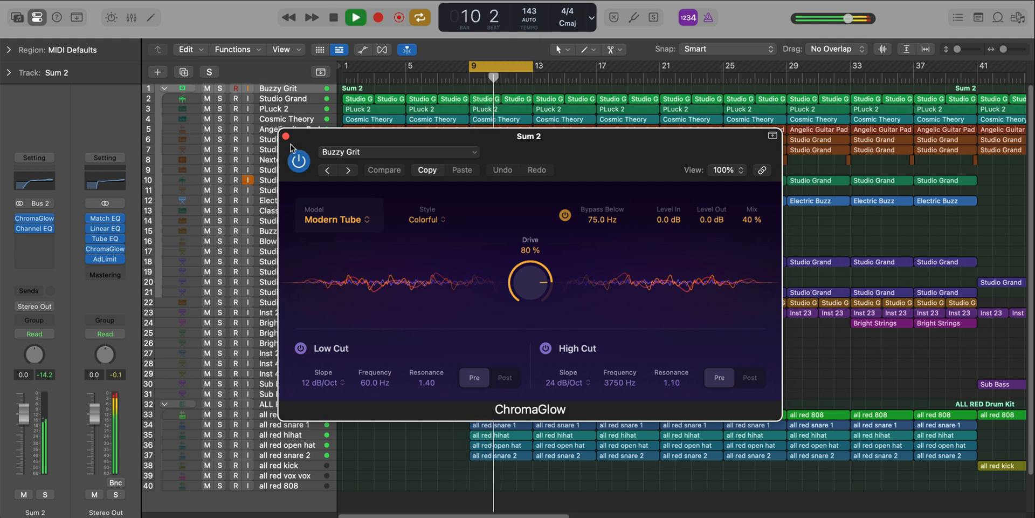
key("space")
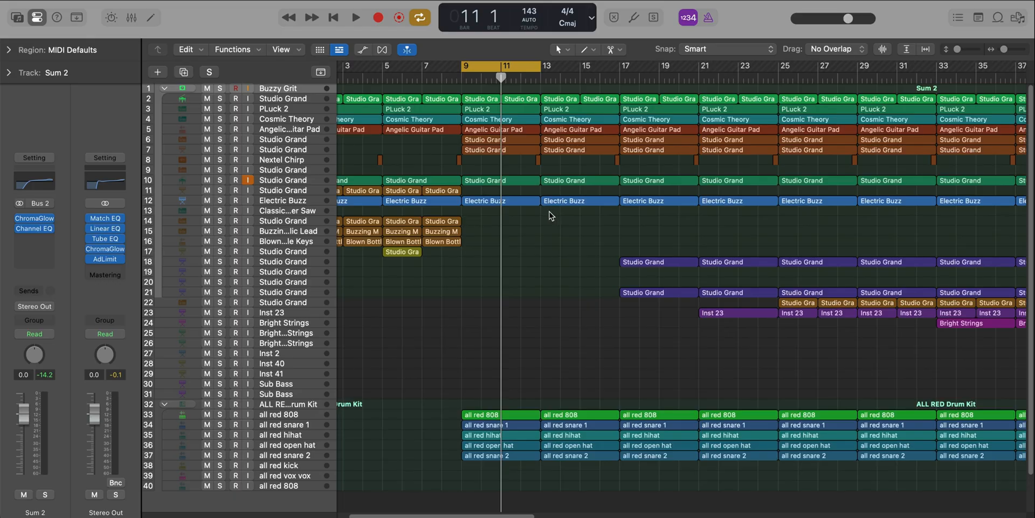
- Solo the Studio Grand tracks 6 and 7 and play them together from bar 9
key("super+Left")
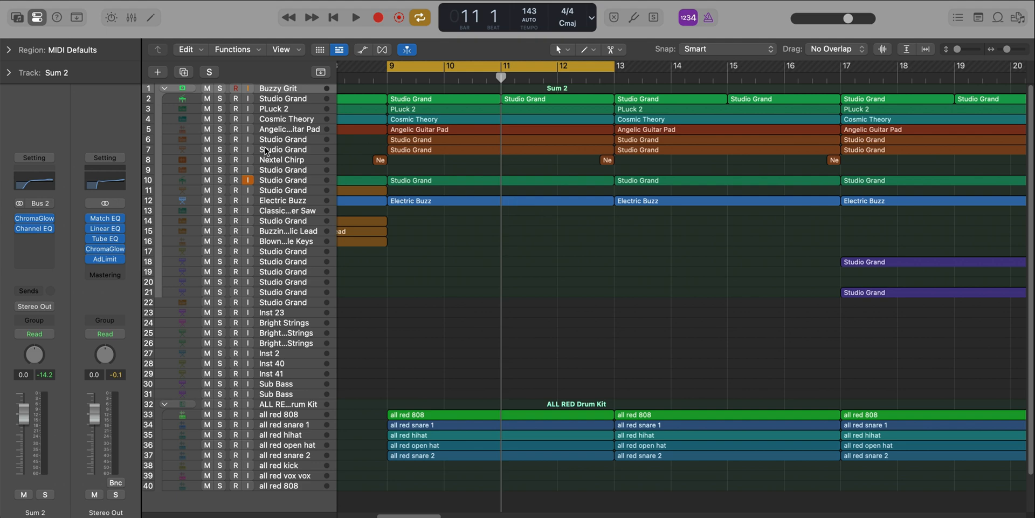
left_click(219, 139)
left_click(219, 149)
key("space")
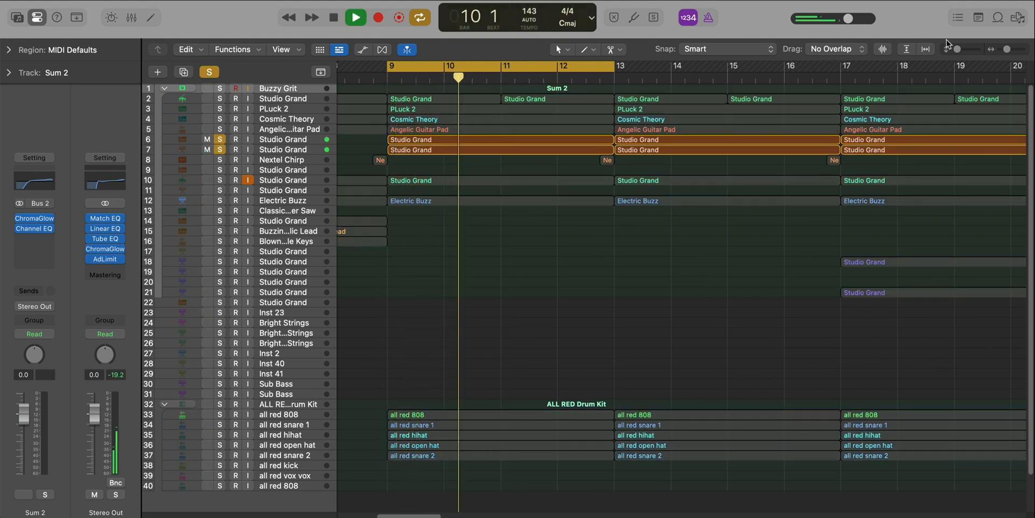
- Examine the notes of track 6's Studio Grand region at bar 9 in the piano roll
left_click_drag(958, 48, 972, 47)
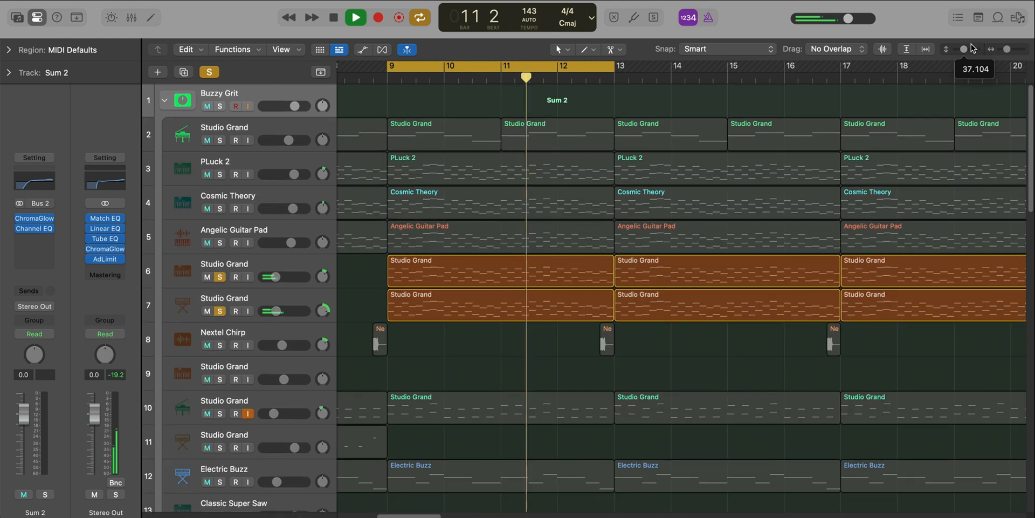
left_click(522, 271)
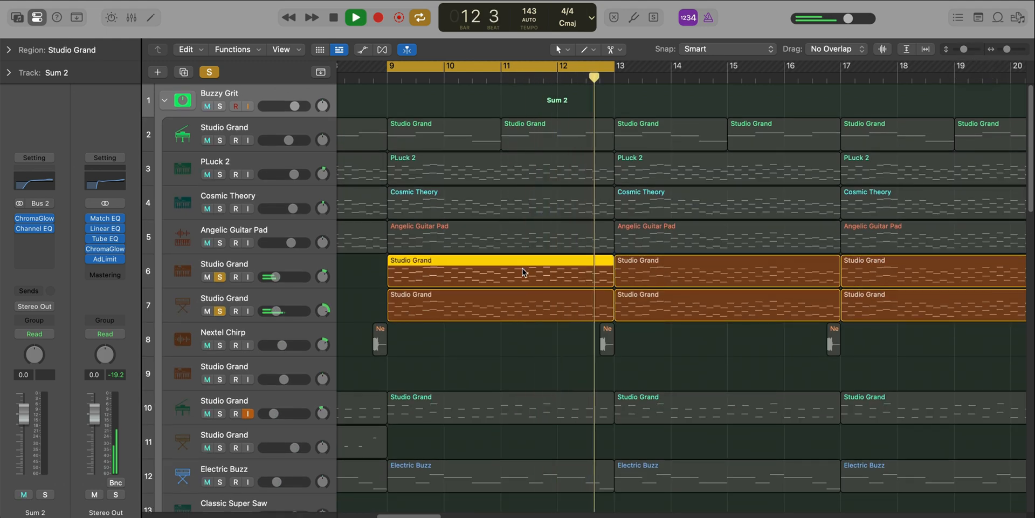
double_click(521, 271)
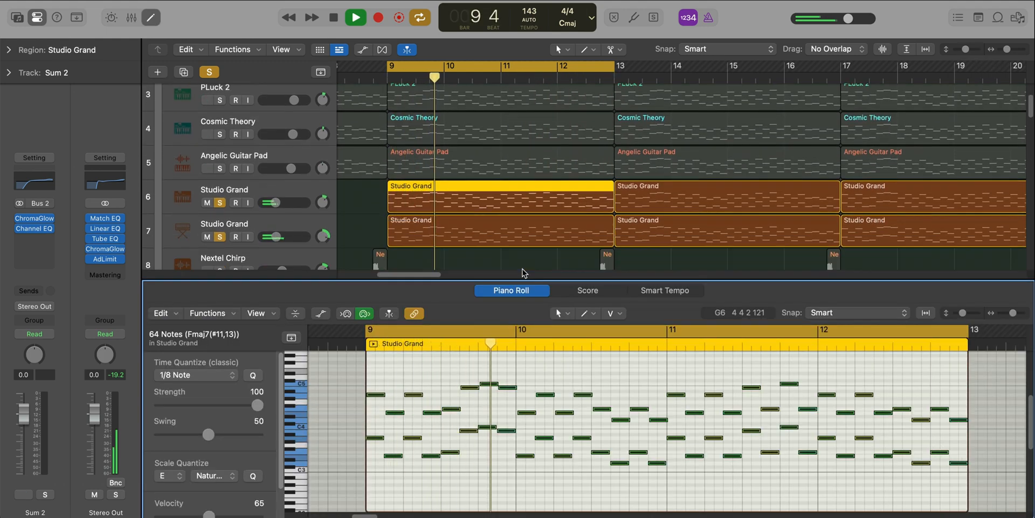
scroll(512, 232, "down", 2)
- Compare tracks 7 and 6 by soloing each one alone during playback, leaving track 6 soloed
left_click(506, 209)
left_click(217, 171)
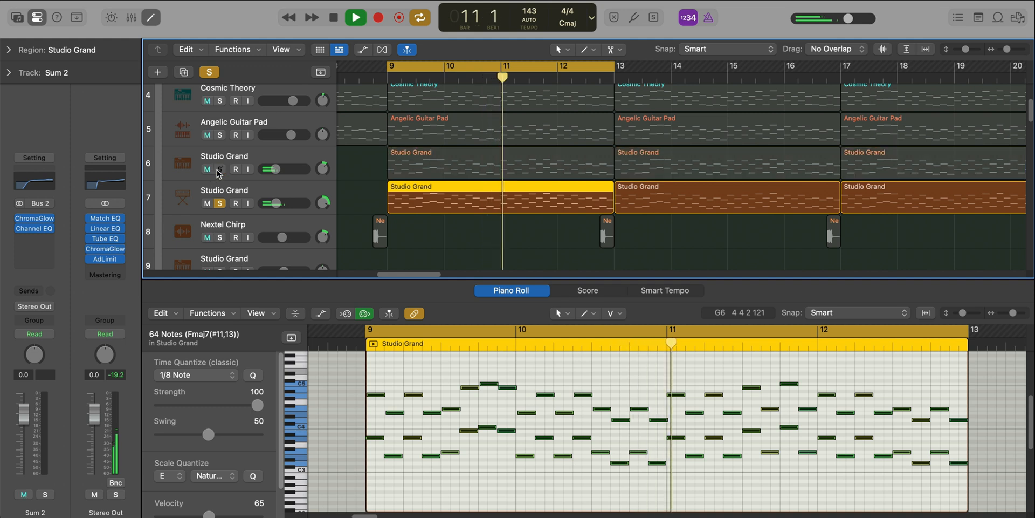
left_click(219, 169)
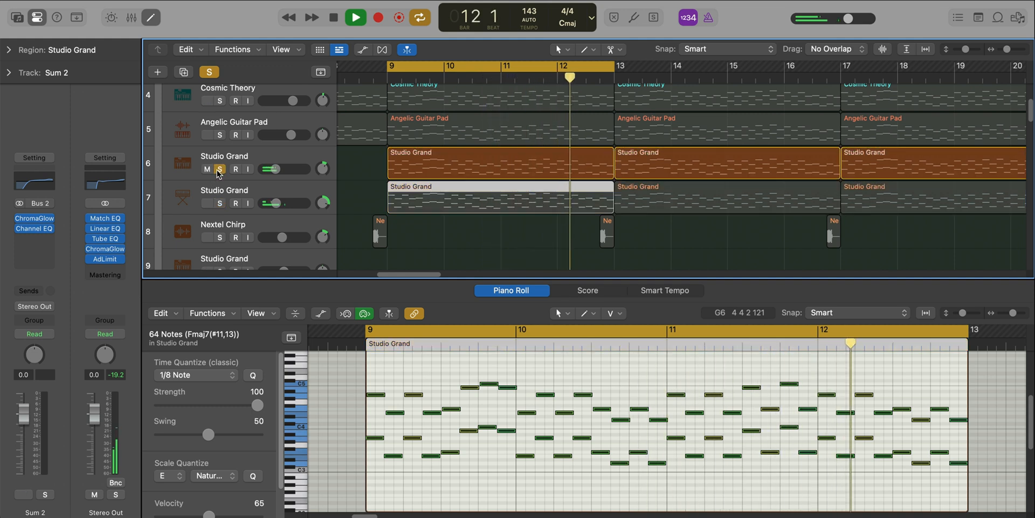
- Select track 6 and view its Alchemy instrument with the Caught In A Deep Thought preset
left_click(237, 160)
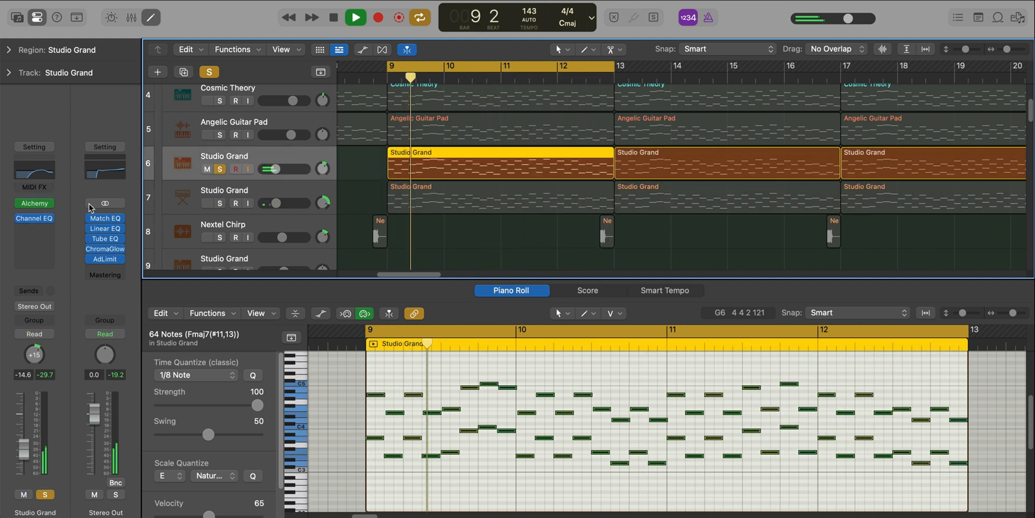
left_click(35, 203)
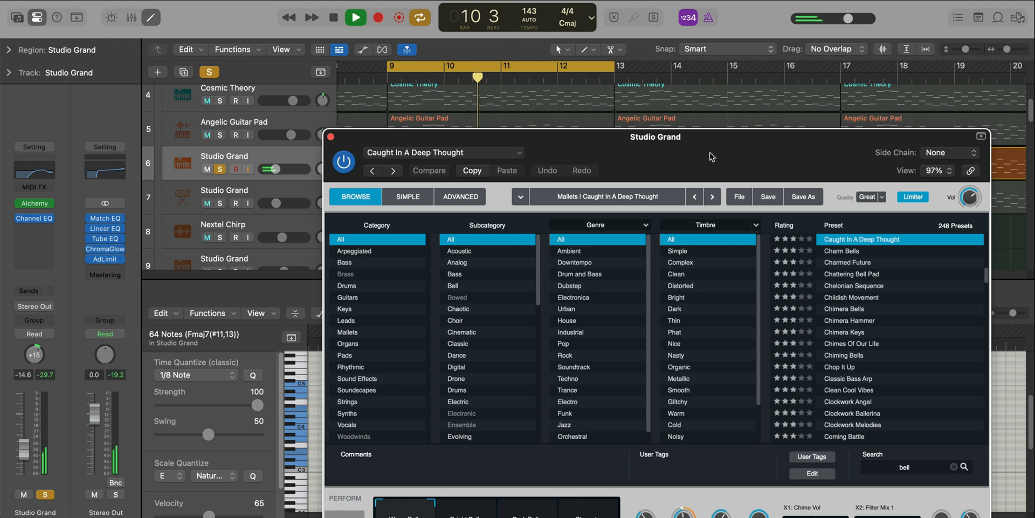
left_click_drag(711, 157, 594, 24)
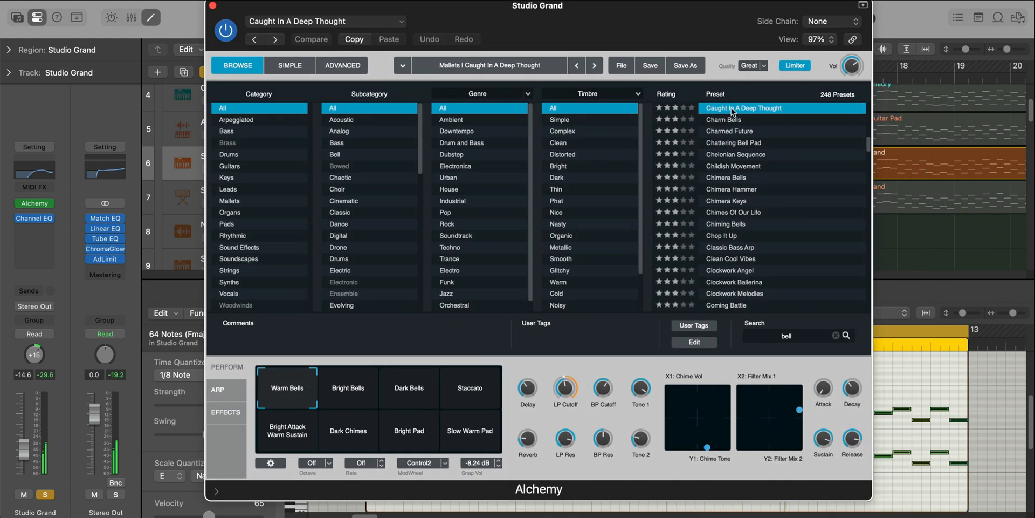
- Close Alchemy, solo track 7's Studio Grand alone, and view its ES2 instrument with the Warm Bells preset
left_click(212, 6)
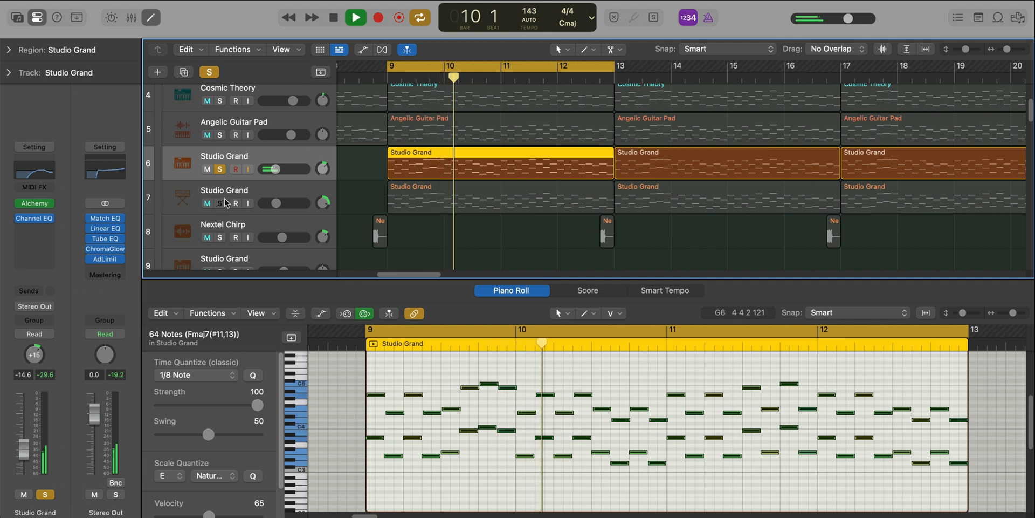
left_click(484, 205)
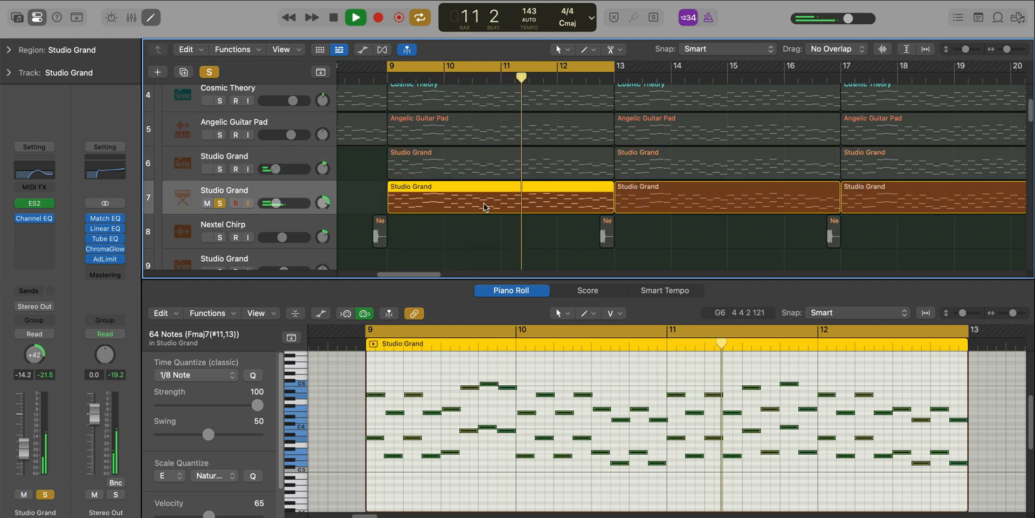
left_click(35, 203)
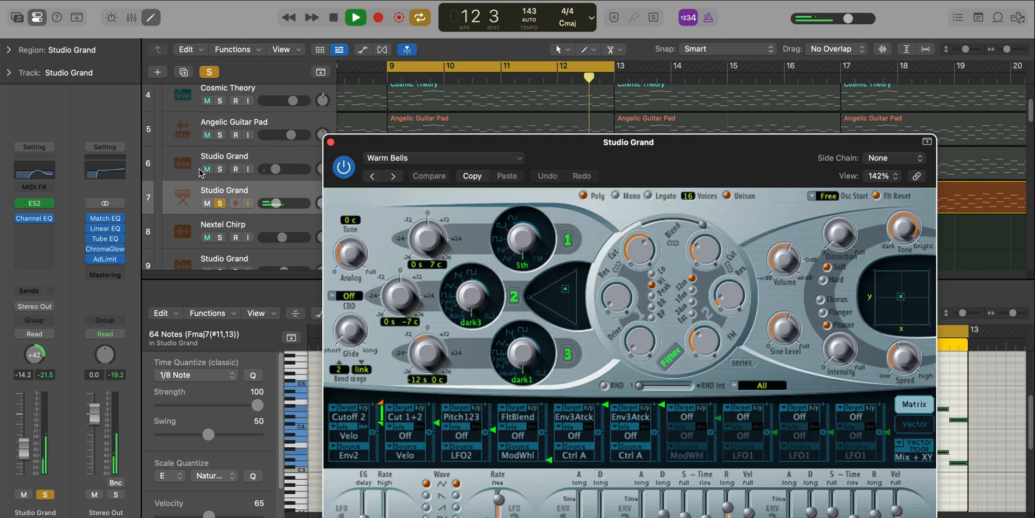
left_click_drag(642, 148, 575, 55)
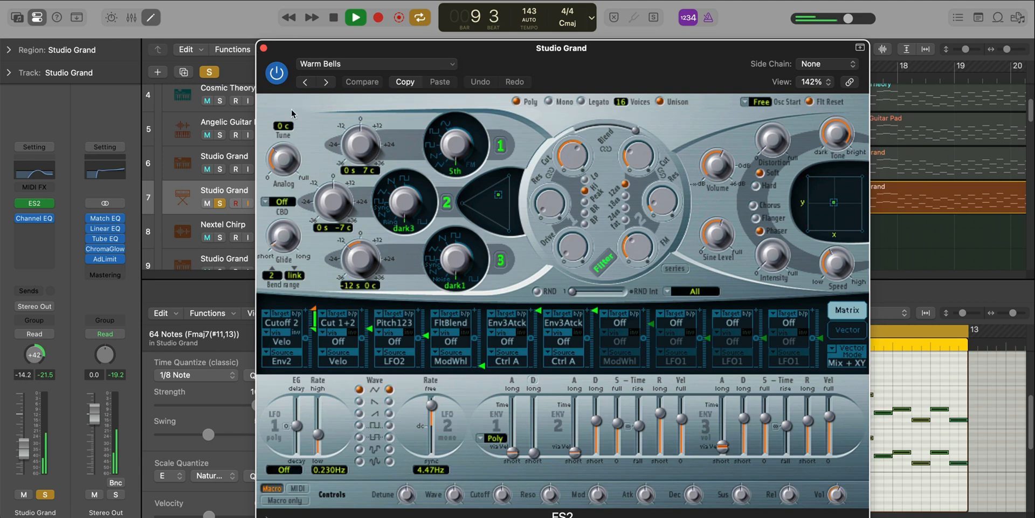
left_click(264, 48)
- Hide the piano roll and solo the ALL RED Drum Kit stack, showing its tracks enlarged from bar 9
key("e")
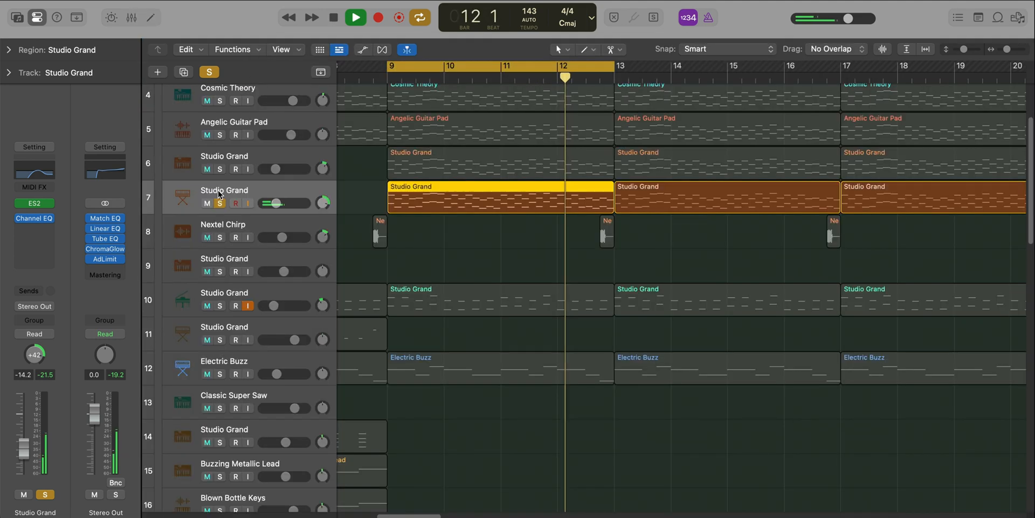
scroll(235, 227, "up", 2)
scroll(235, 226, "up", 3)
left_click_drag(220, 174, 210, 277)
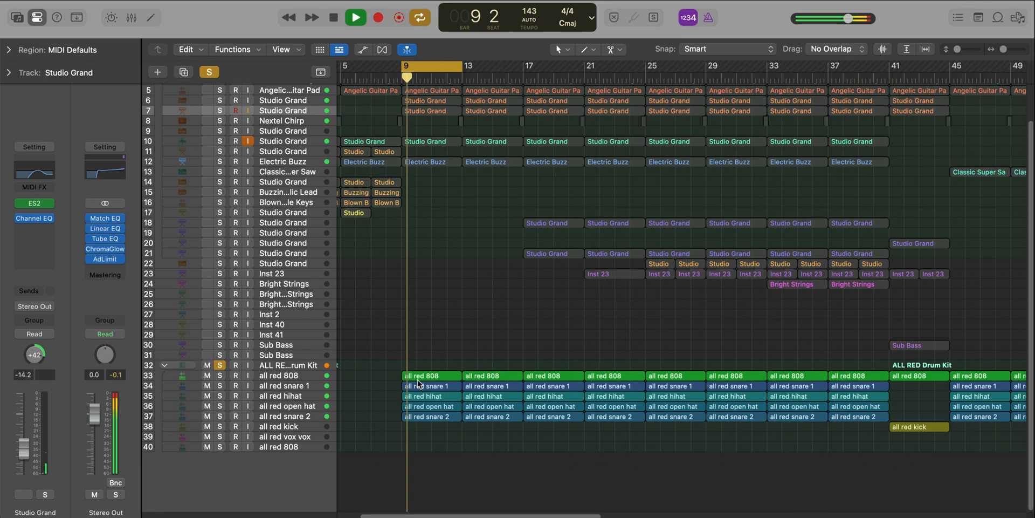
key("super+Right")
key("super+Right")
key("super+Right")
key("super+Right")
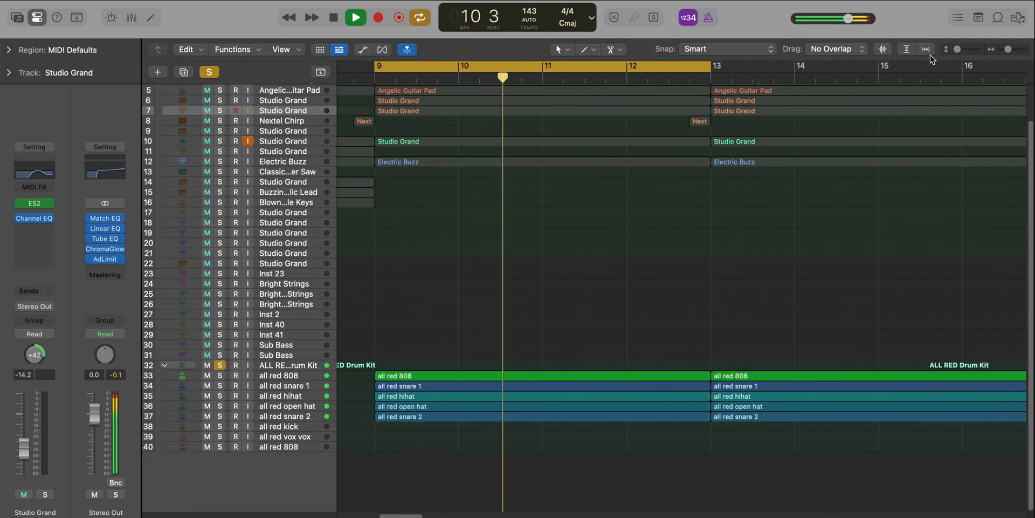
left_click_drag(957, 49, 965, 50)
scroll(713, 178, "down", 10)
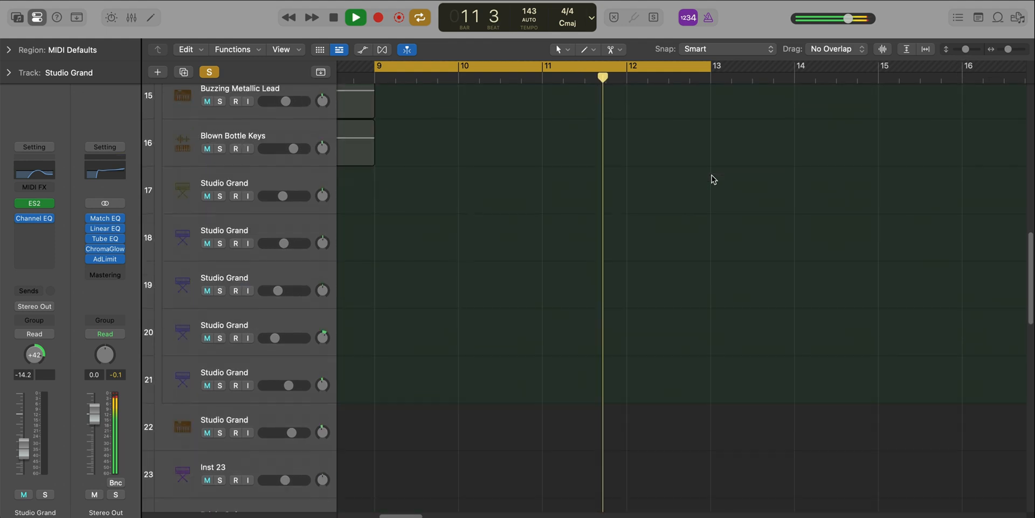
scroll(713, 180, "down", 10)
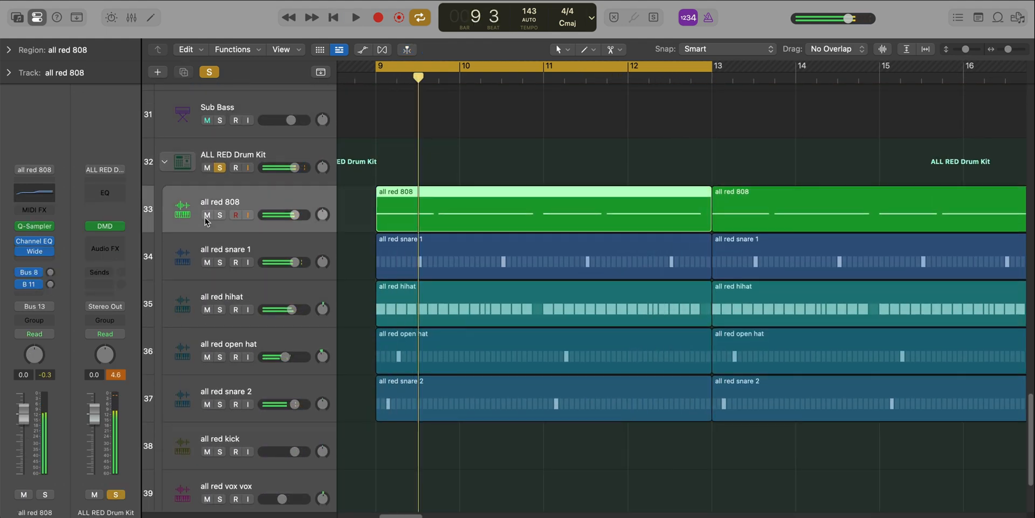
- Solo the all red 808 track and examine its bar 9 region's notes in the piano roll during playback
left_click(220, 214)
key("space")
double_click(403, 198)
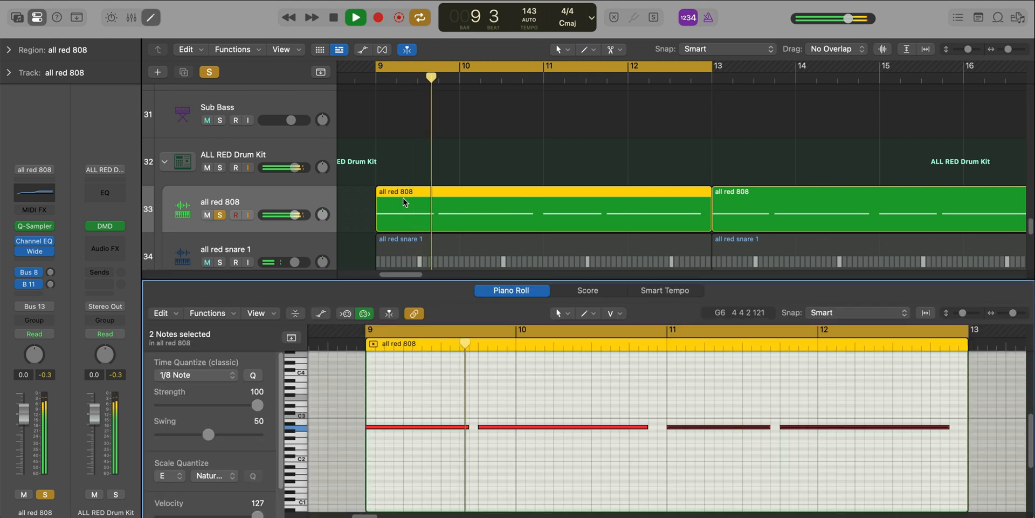
scroll(431, 196, "down", 3)
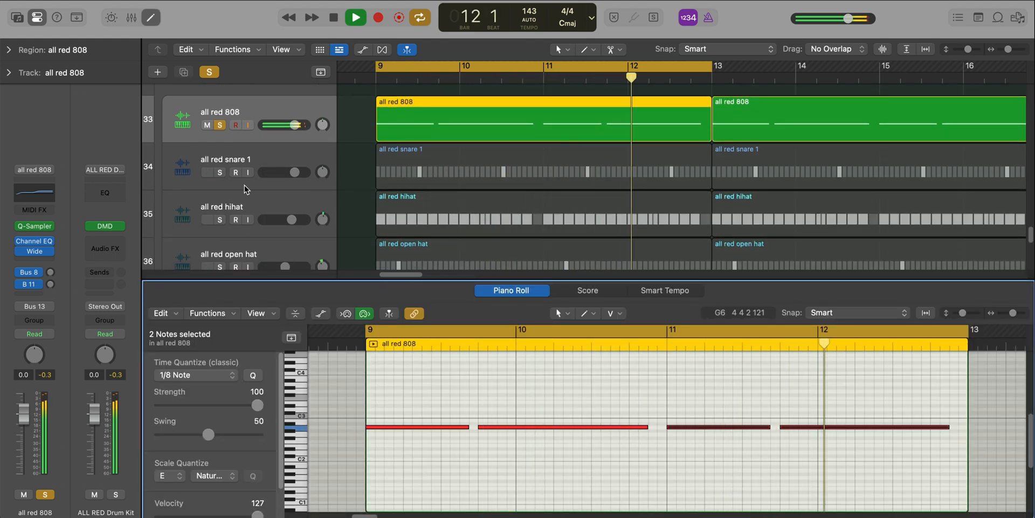
- Solo all red snare 1 and all red hihat in turn, viewing their step patterns and the hihat's Repeat values
left_click(219, 172)
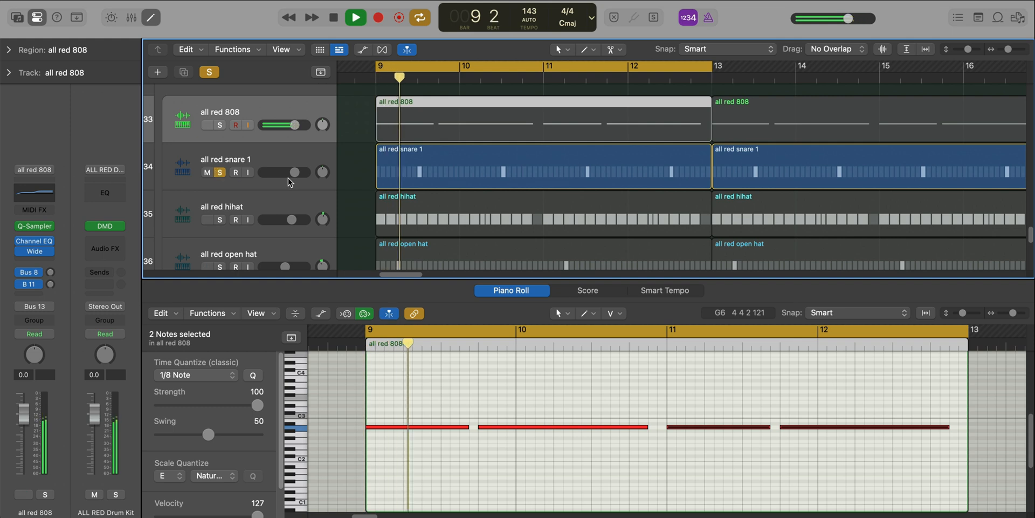
left_click(383, 176)
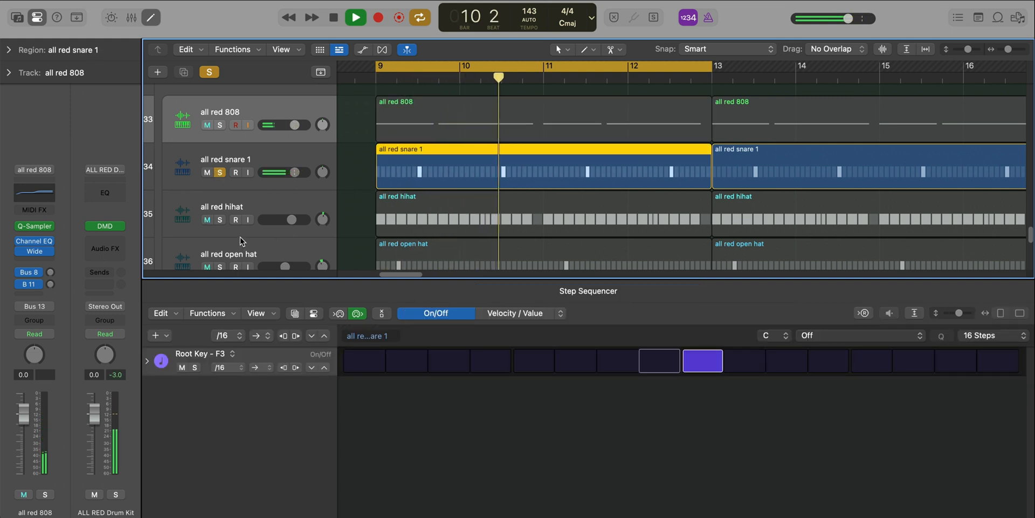
left_click(219, 220)
key("space")
left_click(441, 224)
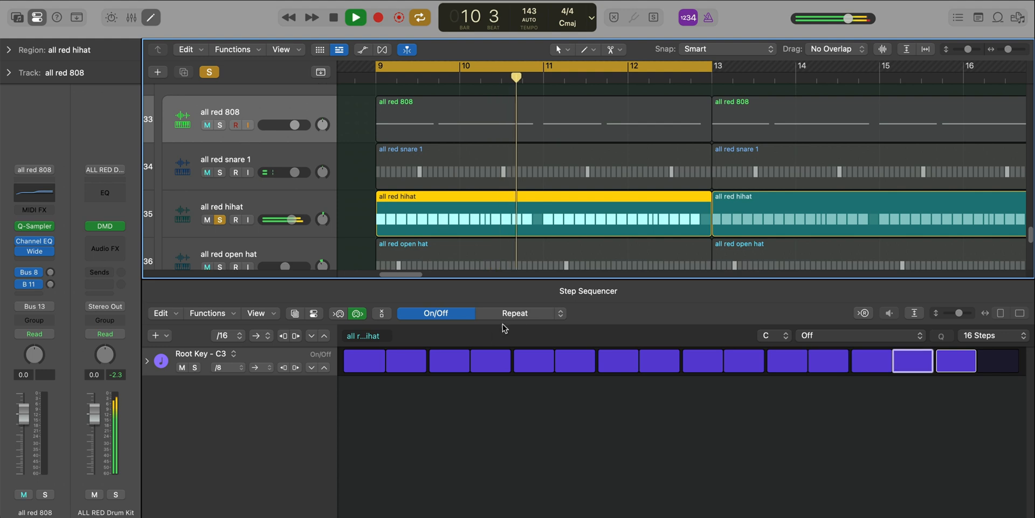
left_click(531, 314)
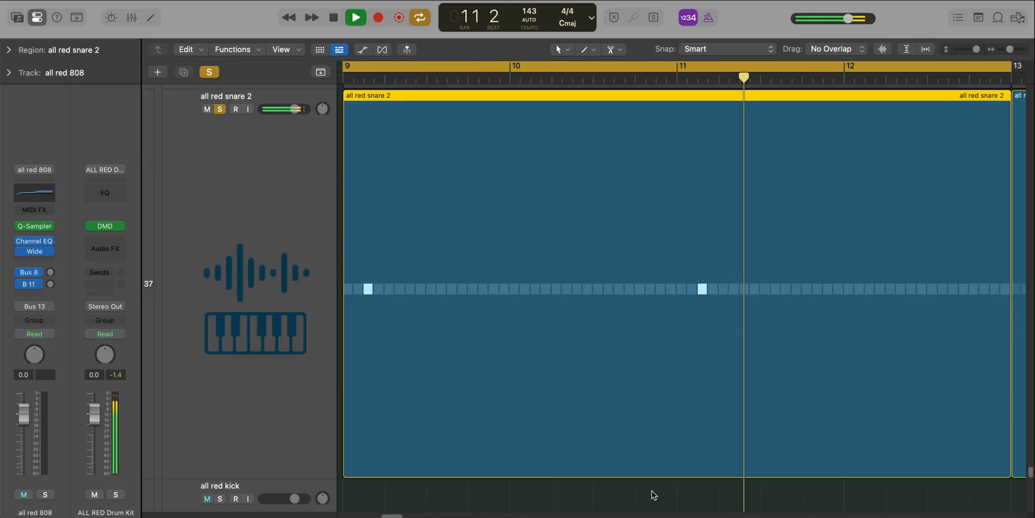
- Unsolo all red snare 2, turn off cycle playback and fit the whole arrangement in view
key("z")
left_click(220, 293)
key("c")
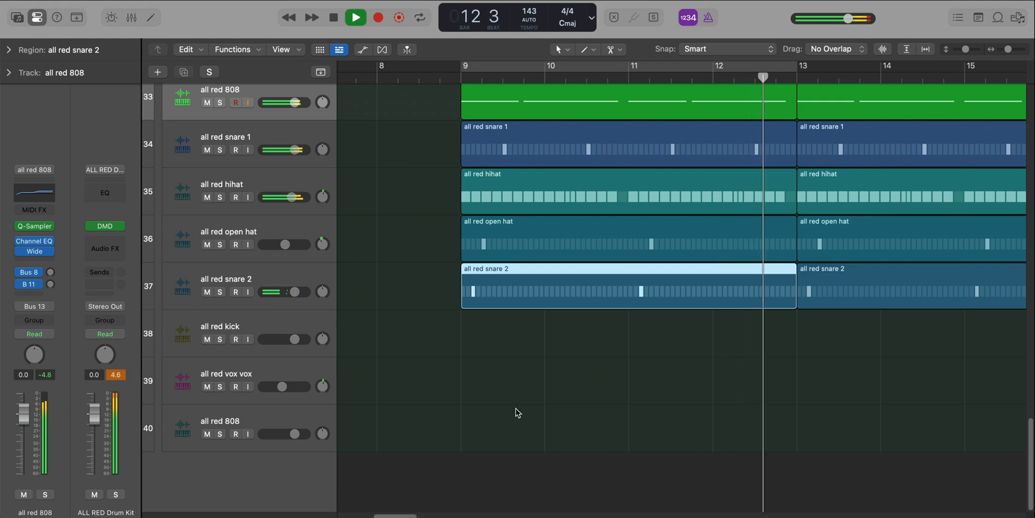
key("z")
key("z")
left_click(515, 484)
key("z")
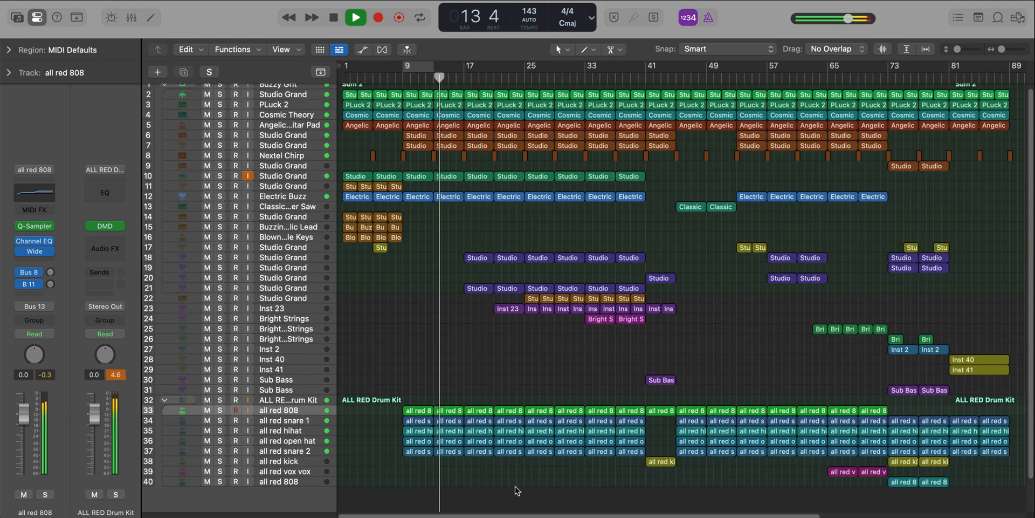
- Set the cycle range to track 18's Studio Grand region starting at bar 17
scroll(509, 369, "up", 10)
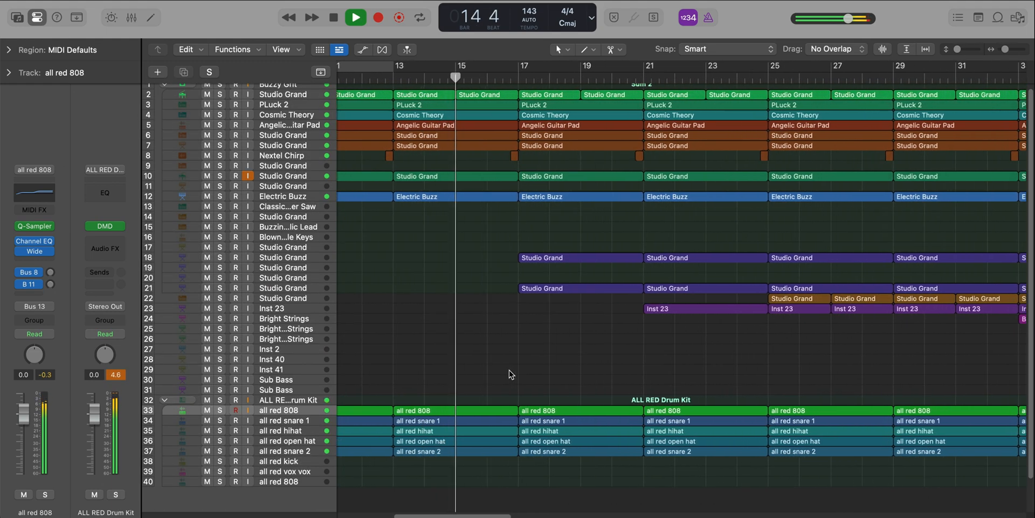
scroll(509, 370, "down", 3)
scroll(509, 370, "up", 1)
scroll(509, 370, "right", 4)
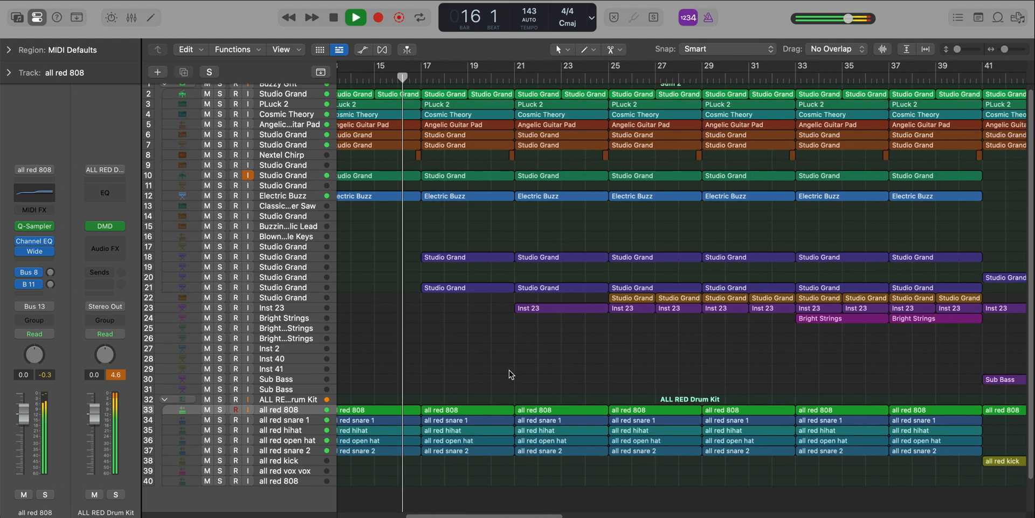
scroll(509, 369, "left", 1)
scroll(509, 370, "left", 1)
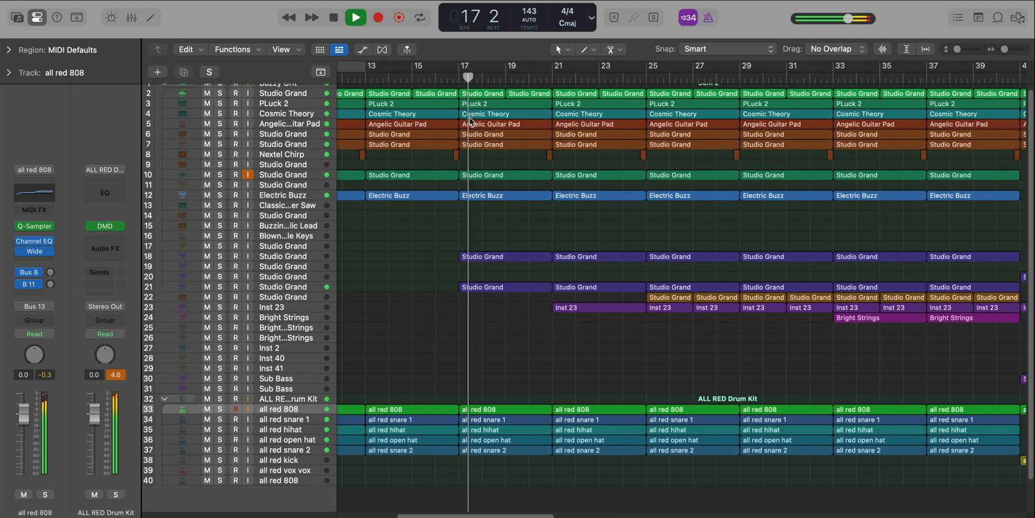
left_click(506, 257)
key("super+u")
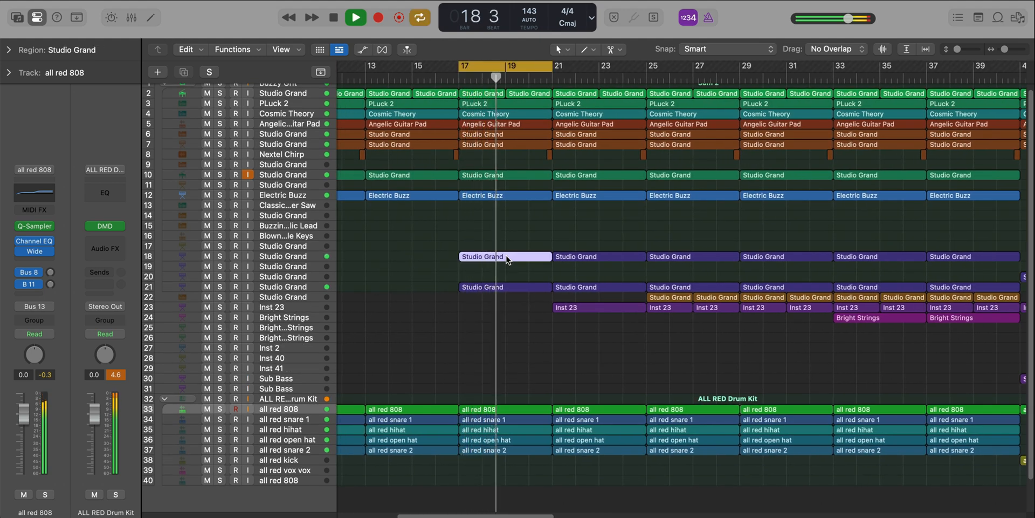
scroll(506, 259, "up", 5)
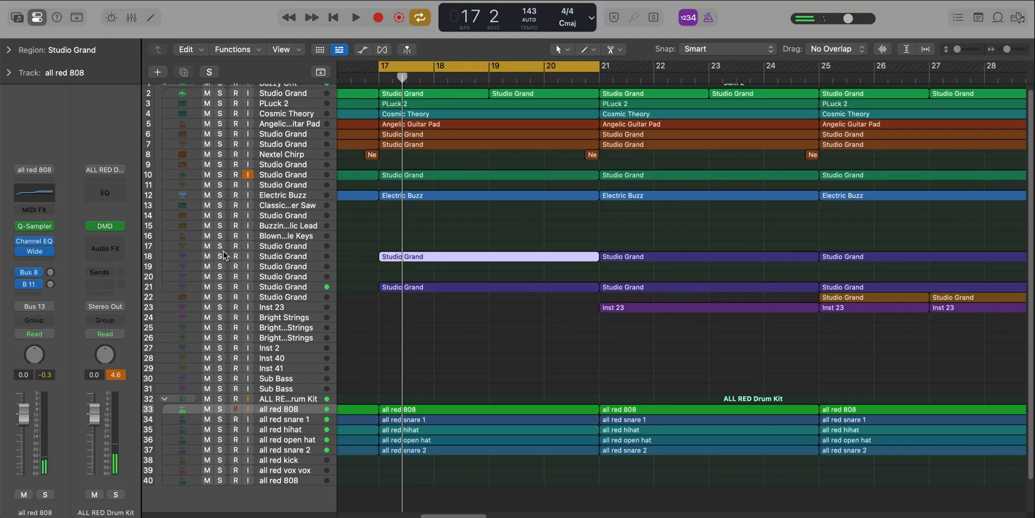
- Solo track 18's Studio Grand and examine its bar 17 region's notes in the piano roll during playback
left_click(221, 256)
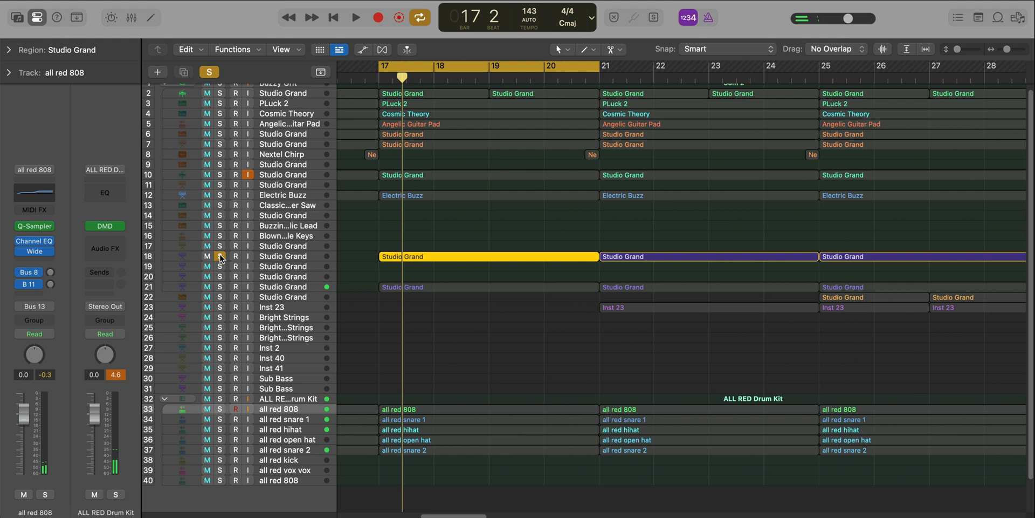
double_click(420, 258)
key("space")
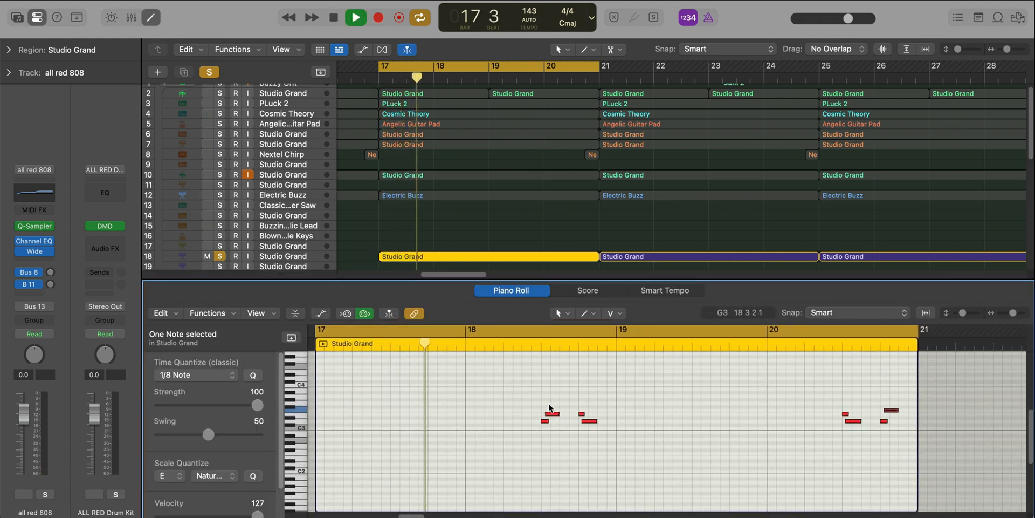
scroll(549, 404, "right", 2)
scroll(549, 405, "up", 2)
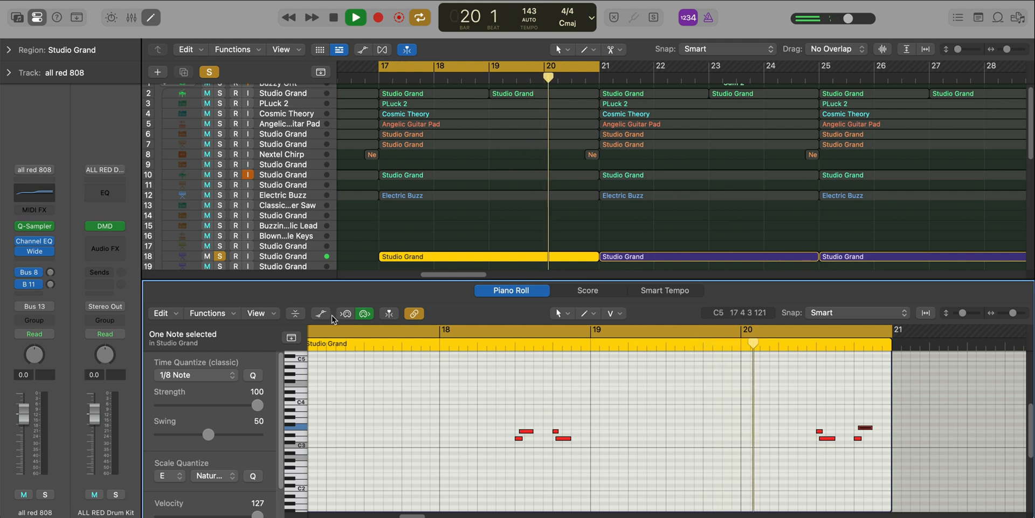
- Select track 18 and inspect its ES2 instrument and Channel EQ settings, closing each plug-in window
left_click(288, 256)
key("space")
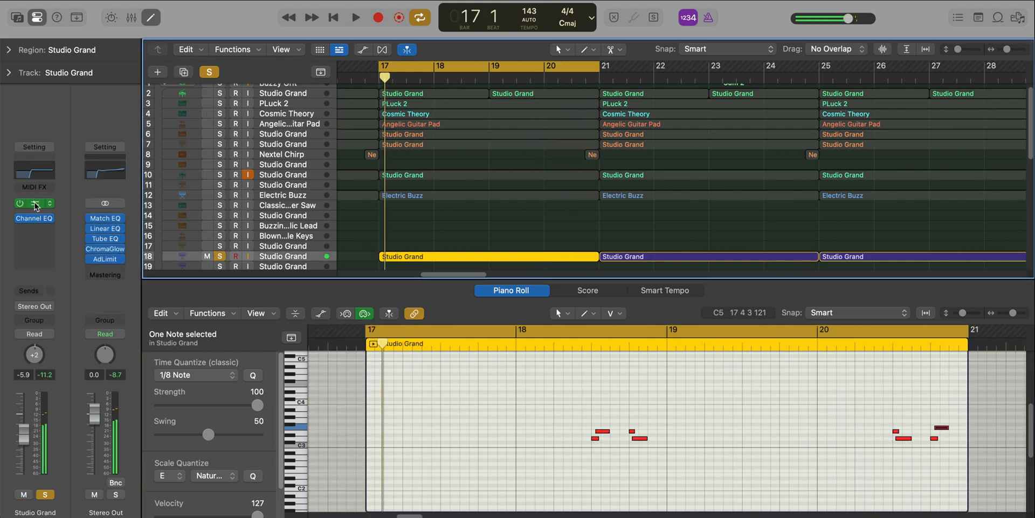
left_click(41, 204)
left_click_drag(644, 152, 573, 5)
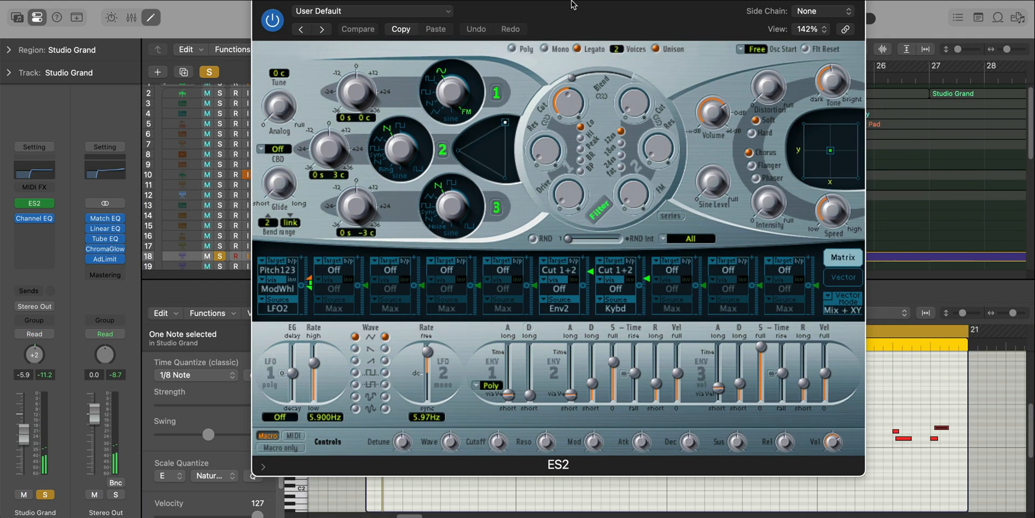
key("super+w")
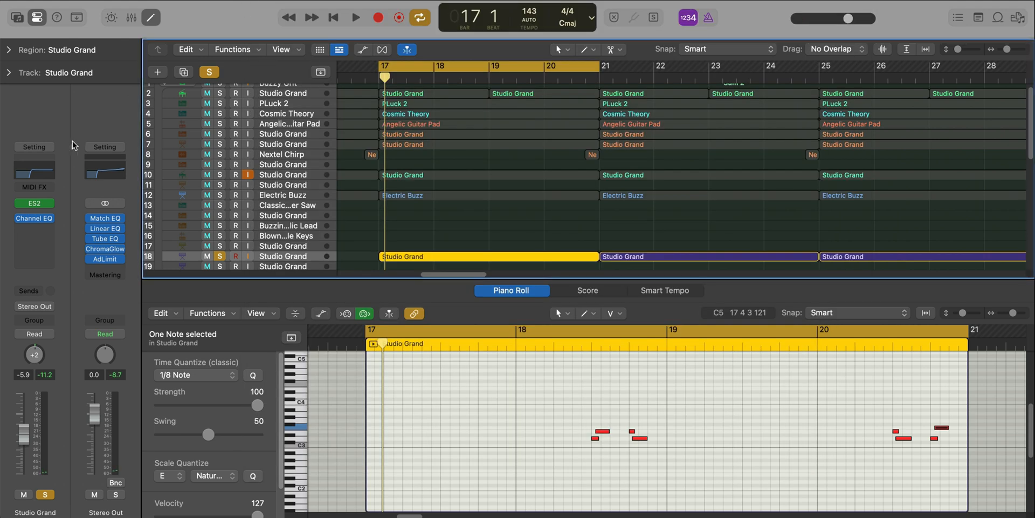
left_click(38, 220)
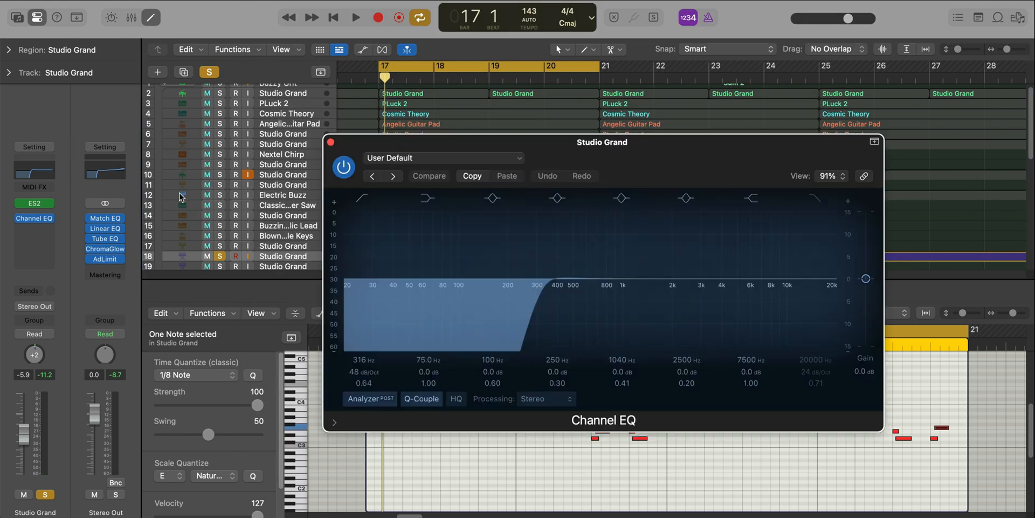
left_click(331, 142)
- Play track 21's Studio Grand soloed from bar 17, showing its piano roll notes and ES2 instrument
key("space")
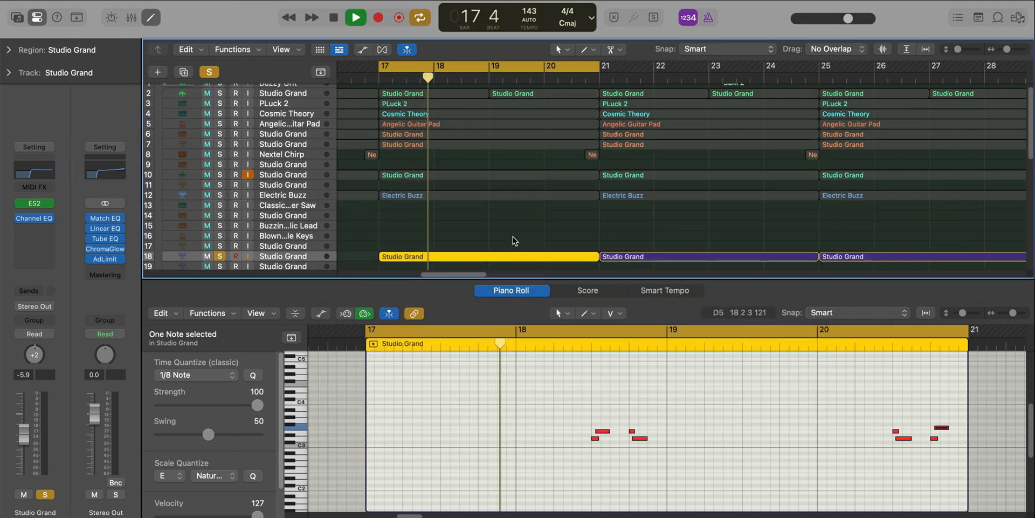
scroll(512, 237, "down", 5)
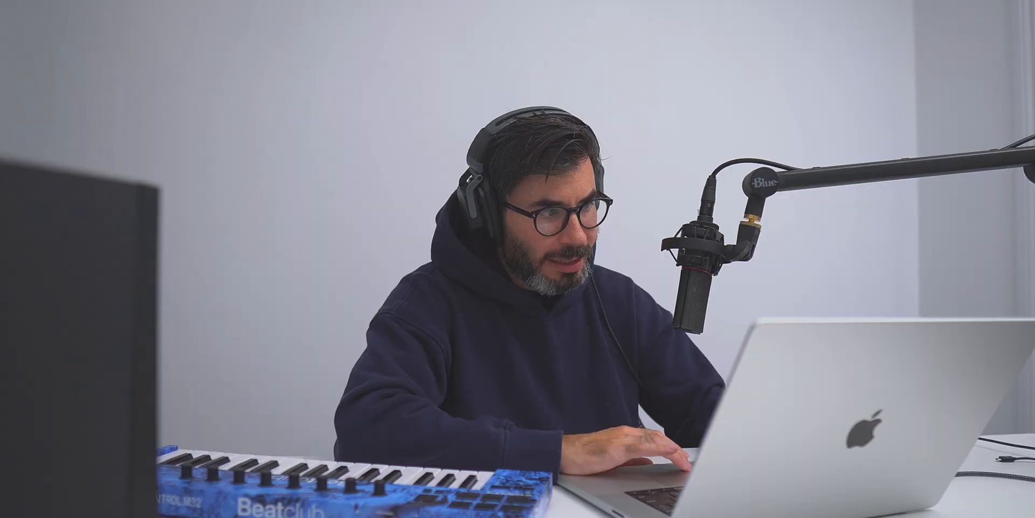
left_click(415, 234)
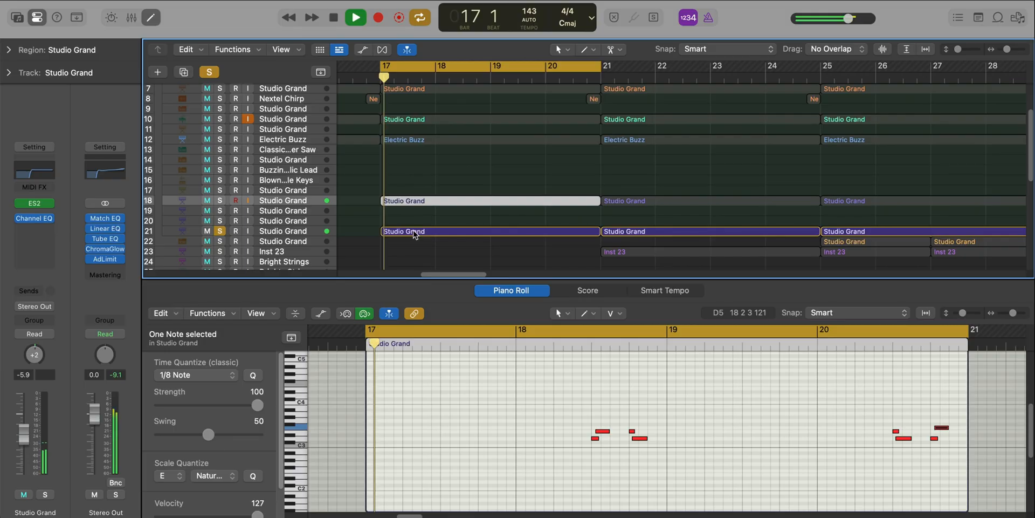
left_click(415, 234)
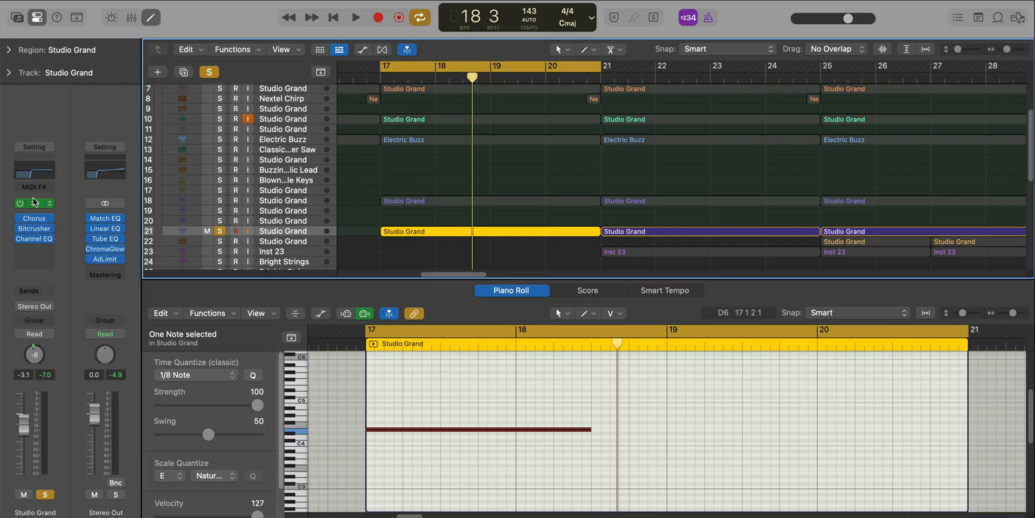
left_click(34, 202)
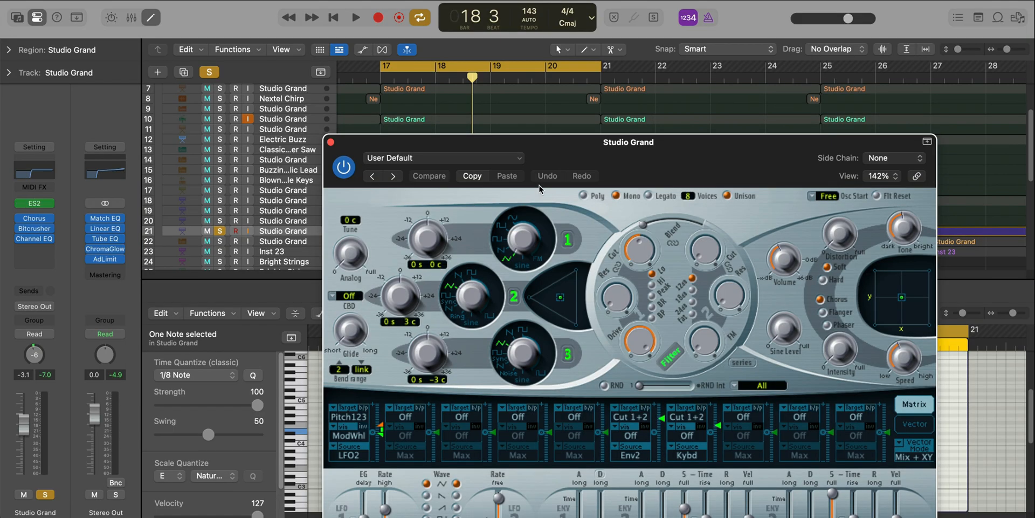
left_click_drag(642, 164, 576, 35)
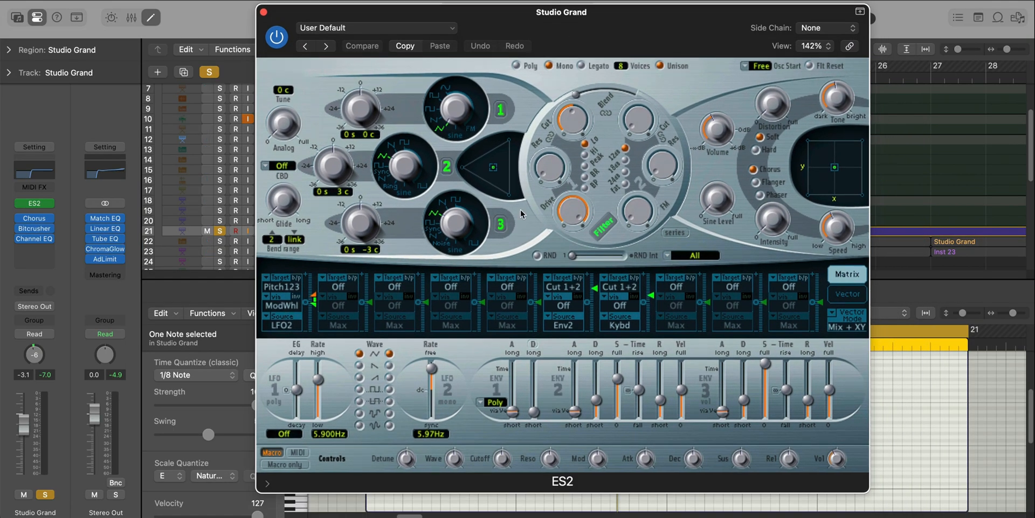
- Show track 21's Chorus settings and play the soloed part with its Chorus and Bitcrusher bypassed
left_click(264, 13)
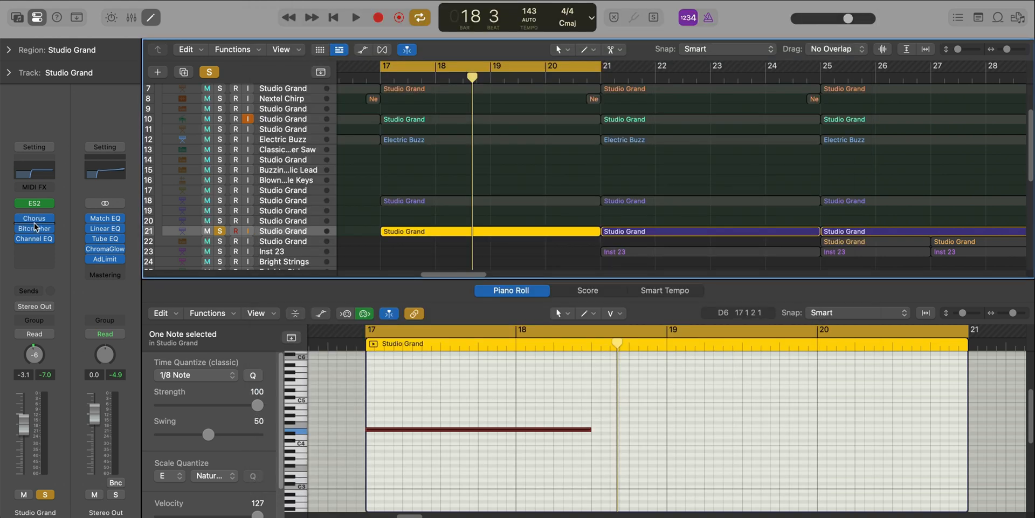
left_click(34, 219)
left_click(20, 218)
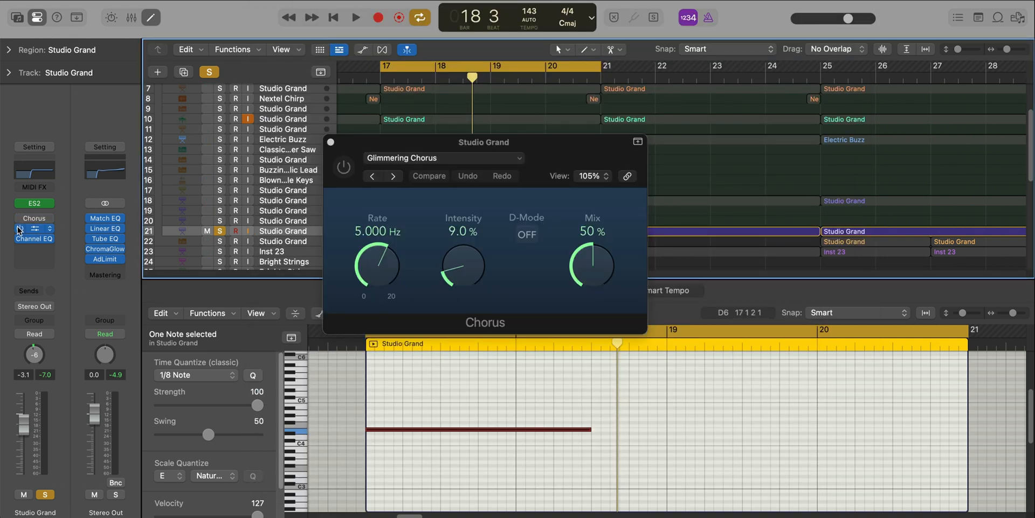
left_click(331, 141)
key("space")
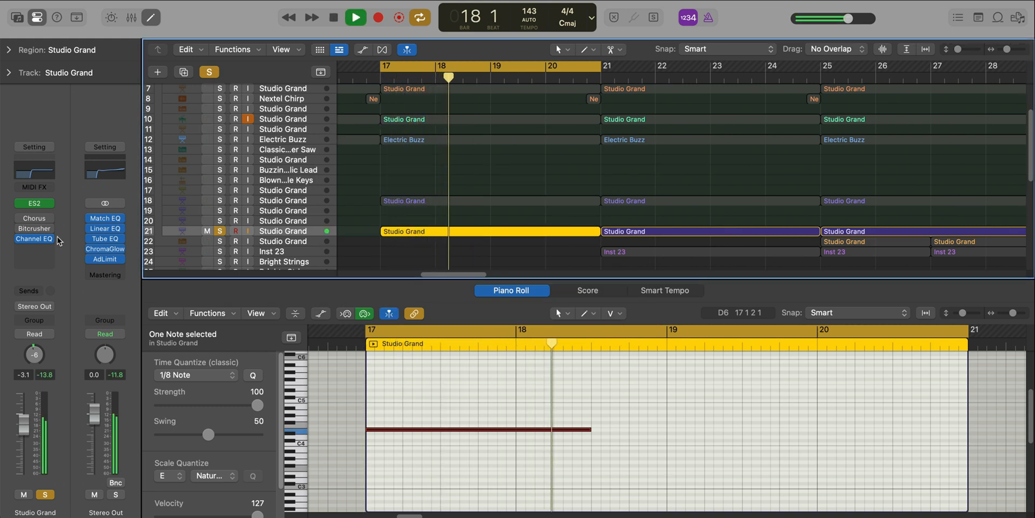
- Re-enable Chorus and Bitcrusher on track 21 and replay the soloed part from bar 17 for comparison
key("space")
left_click(19, 218)
key("space")
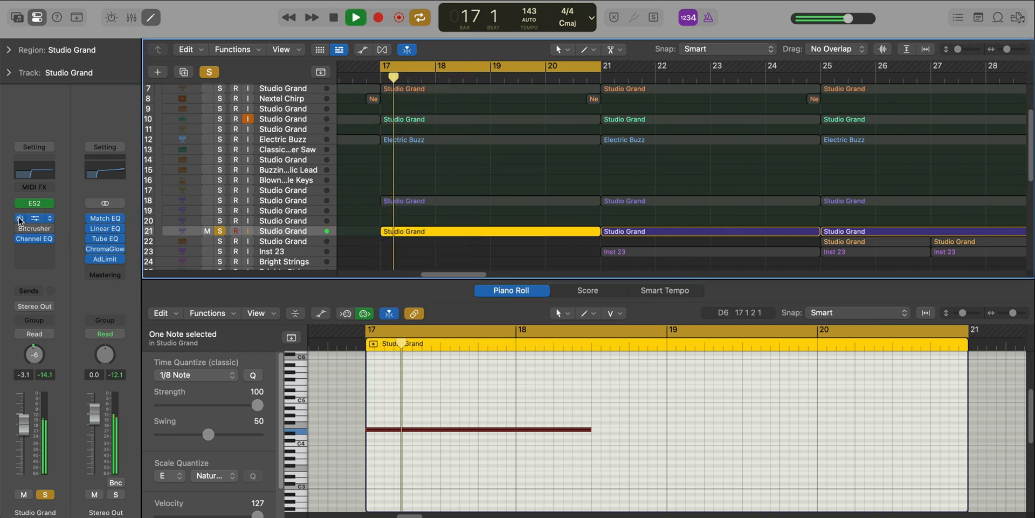
key("space")
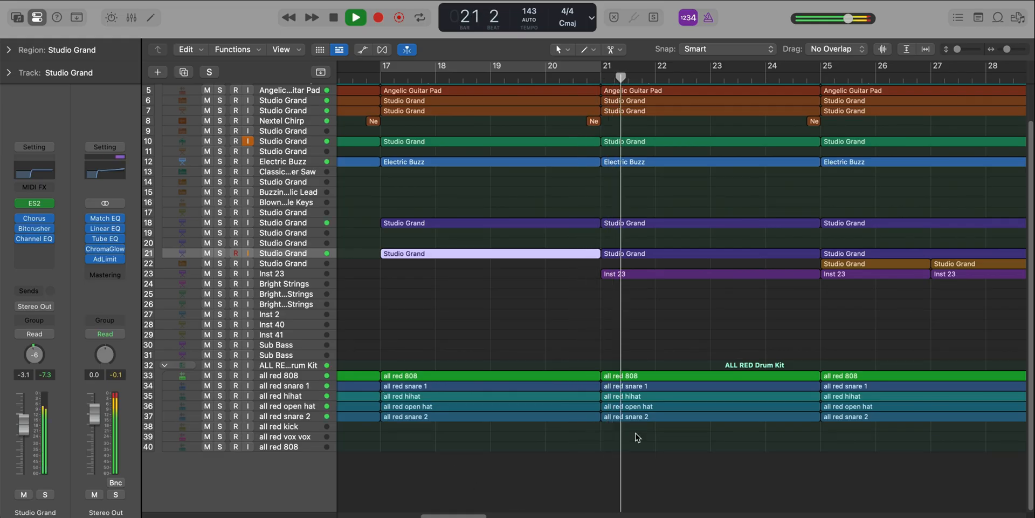
- Set the cycle range to track 23's Inst 23 region starting at bar 21
key("z")
key("z")
left_click(630, 500)
key("z")
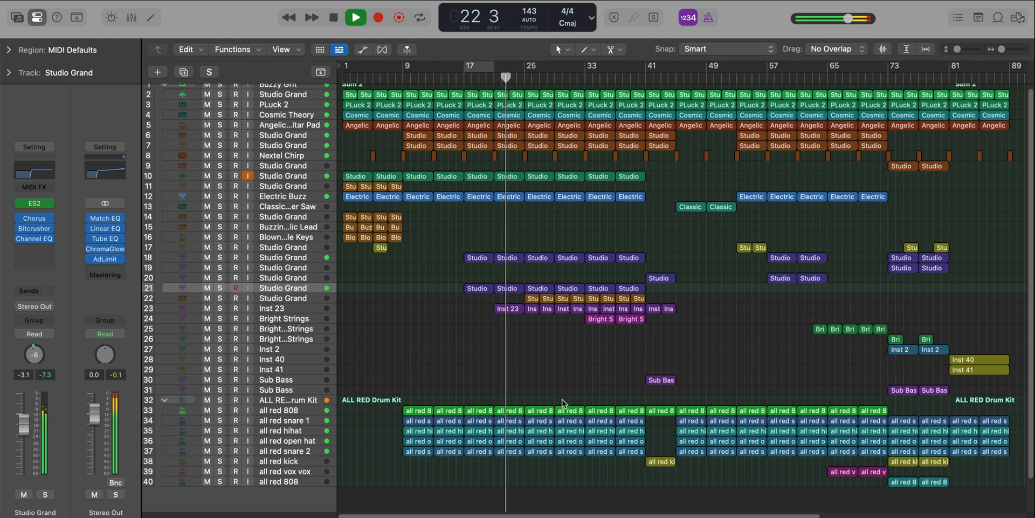
key("z")
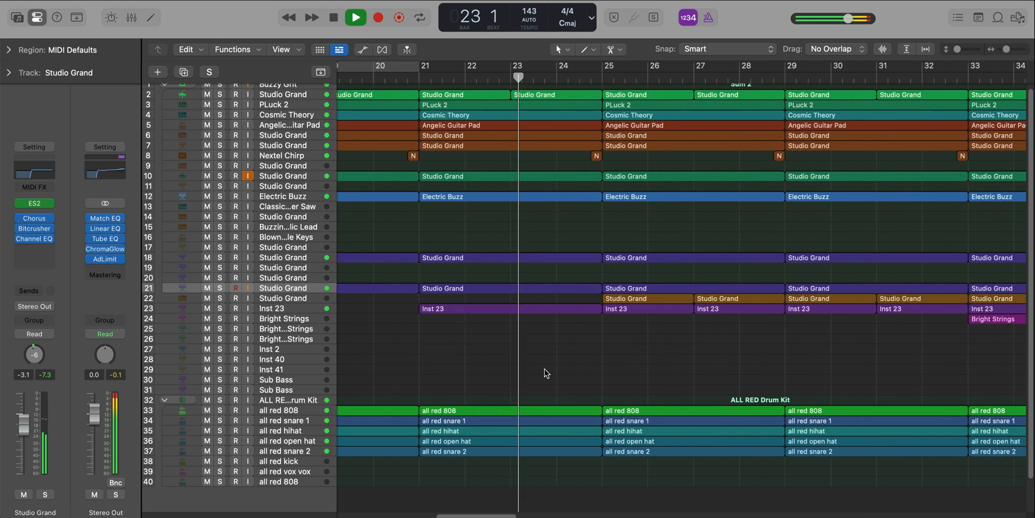
left_click(531, 313)
key("c")
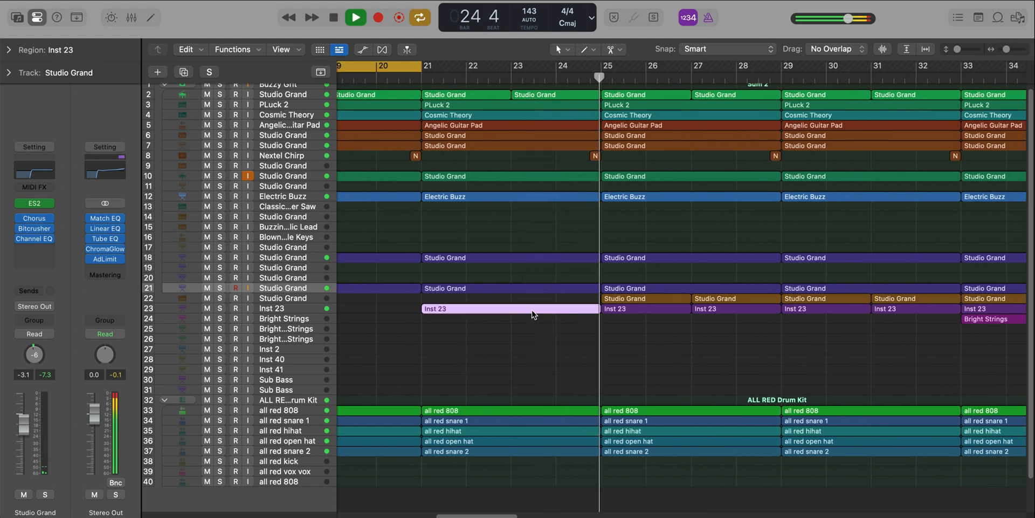
key("super+u")
- Open the bar 21 Inst 23 region in the piano roll and examine its notes during playback
double_click(531, 314)
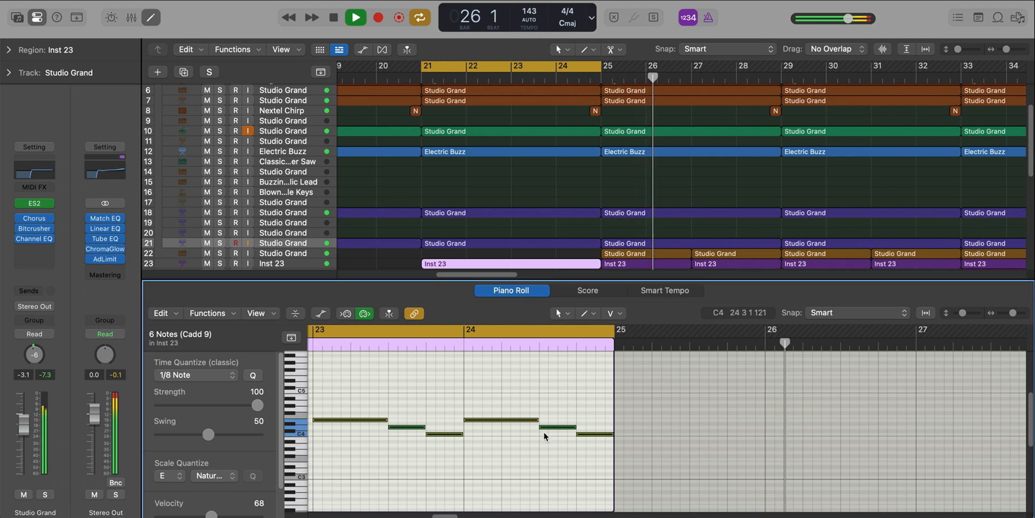
scroll(544, 432, "up", 5)
scroll(496, 252, "down", 5)
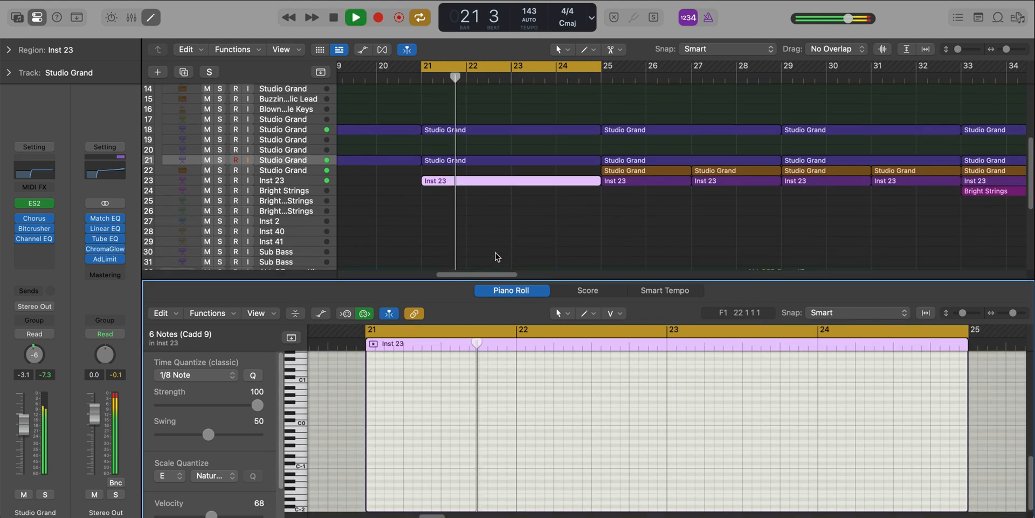
scroll(496, 253, "up", 2)
scroll(511, 405, "up", 8)
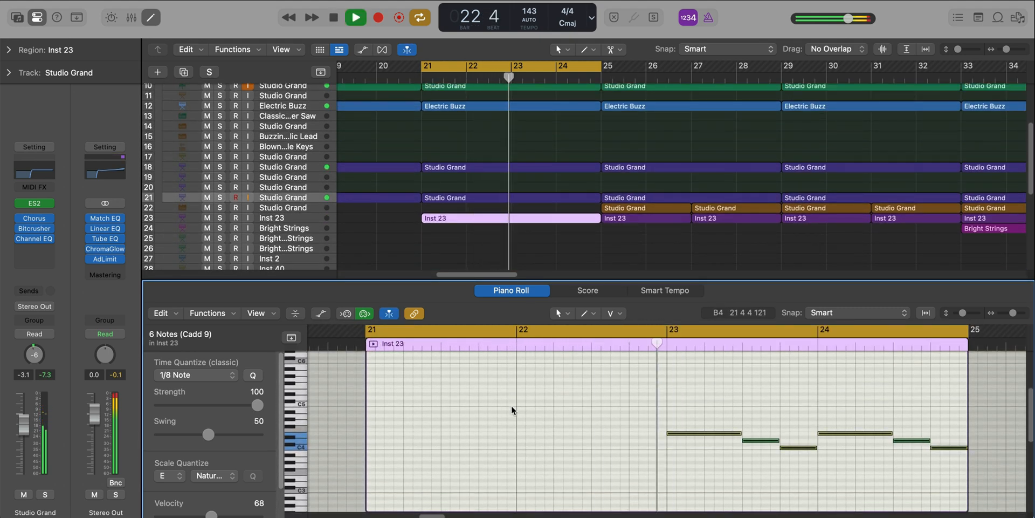
- Solo track 23's Inst 23 and play it with the cycle range set to bars 23 to 25
left_click(219, 218)
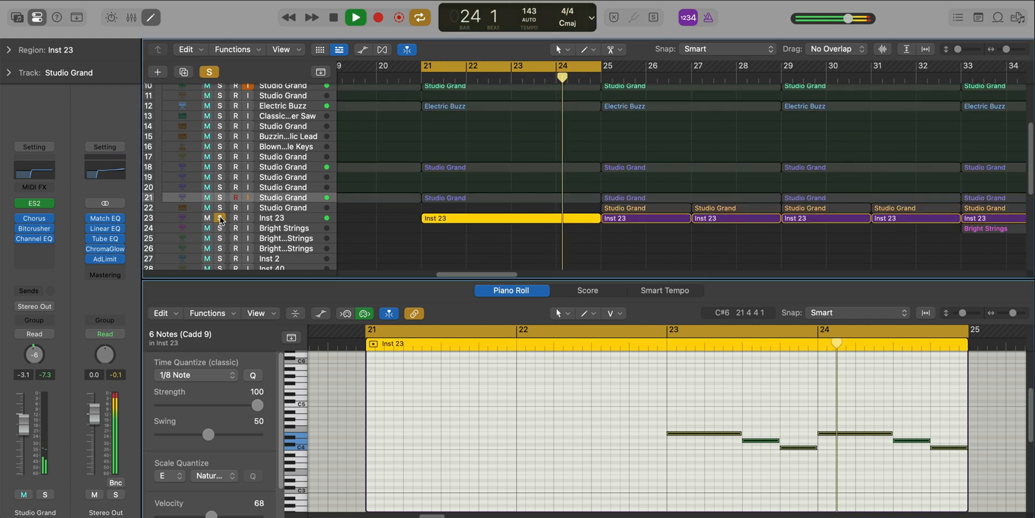
key("space")
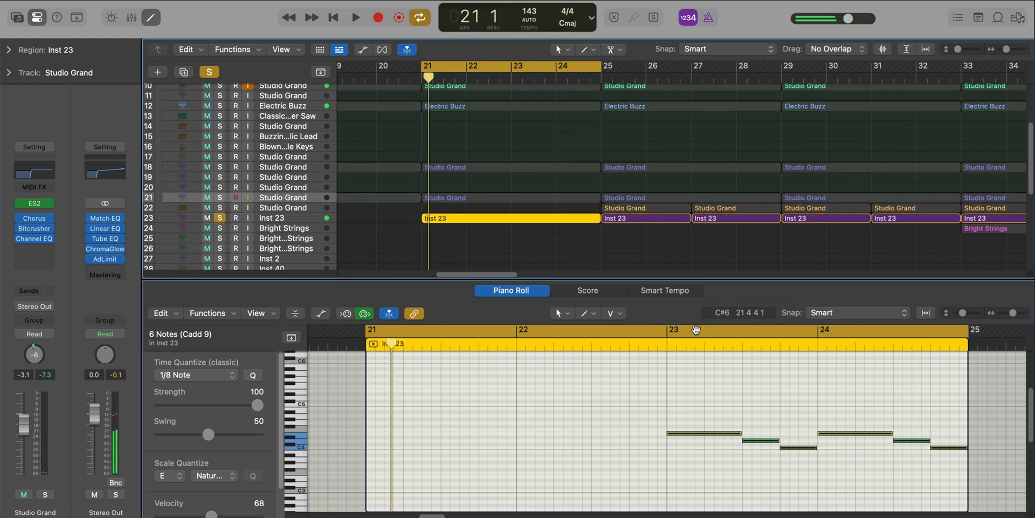
left_click_drag(668, 331, 951, 331)
key("space")
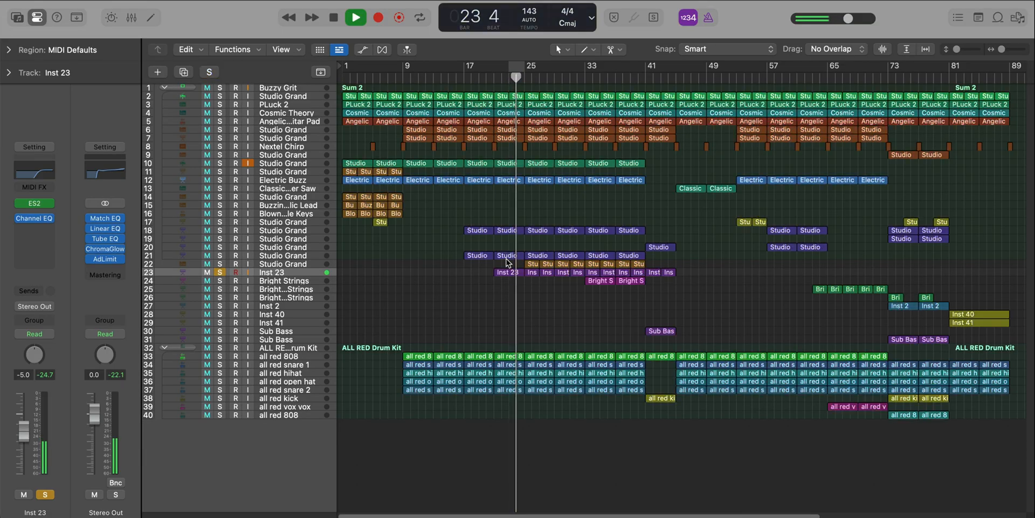
- Unsolo track 23 and set the cycle range from bar 25 to bar 29
key("s")
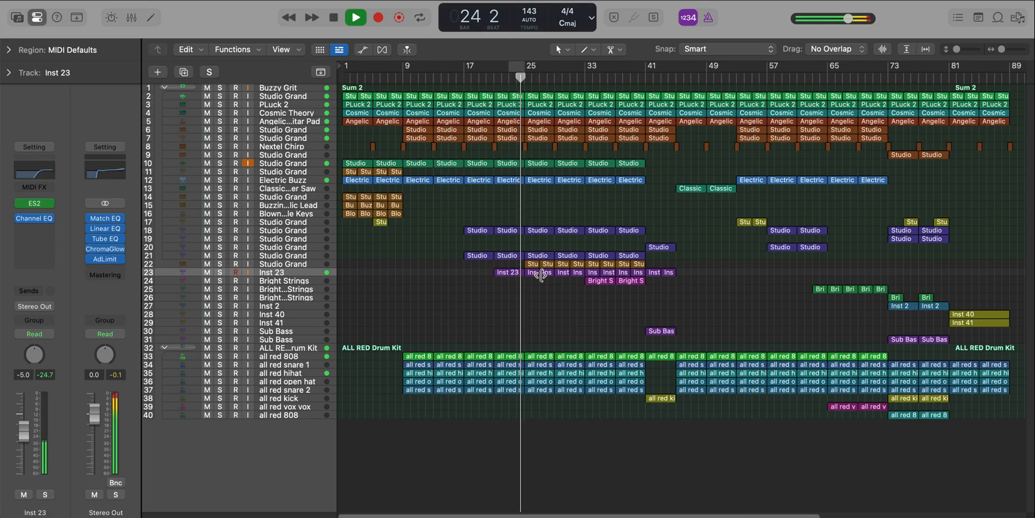
scroll(541, 275, "up", 8)
scroll(541, 275, "down", 3)
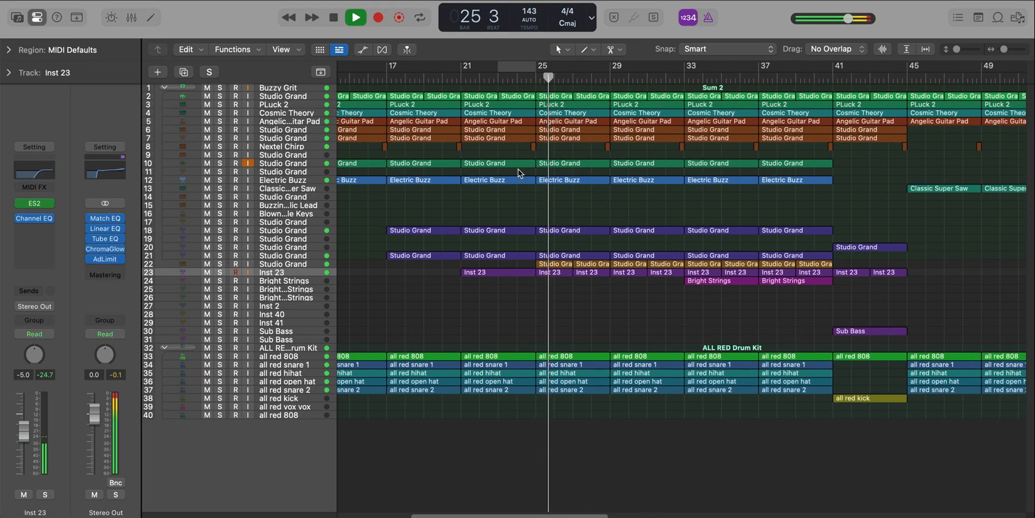
left_click_drag(538, 71, 610, 70)
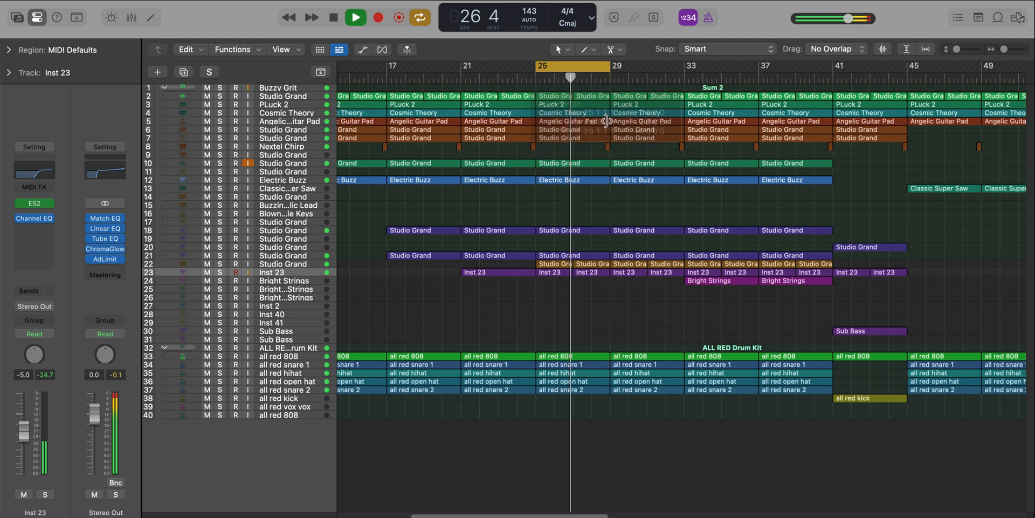
- Play track 22's Studio Grand soloed from bar 25, showing its piano roll notes and Alchemy instrument
left_click(227, 264)
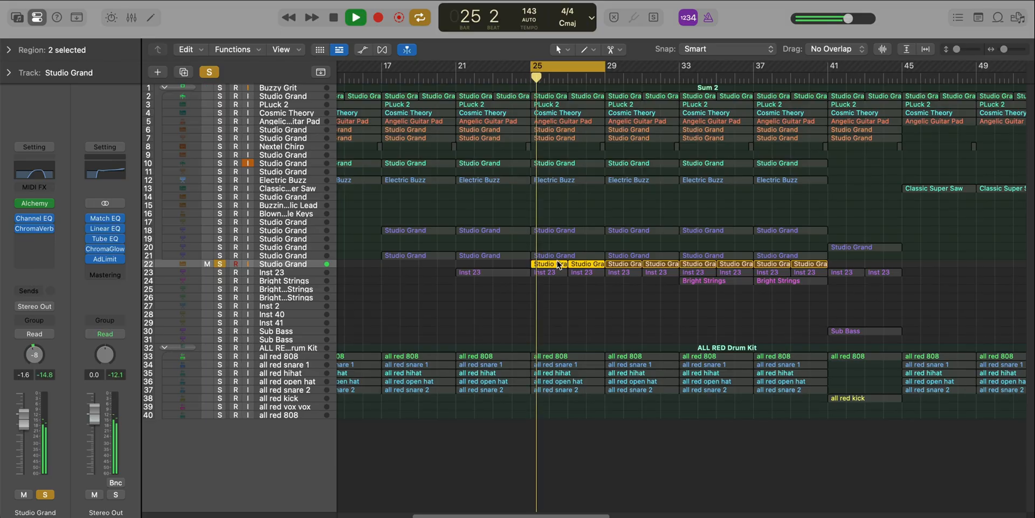
double_click(559, 264)
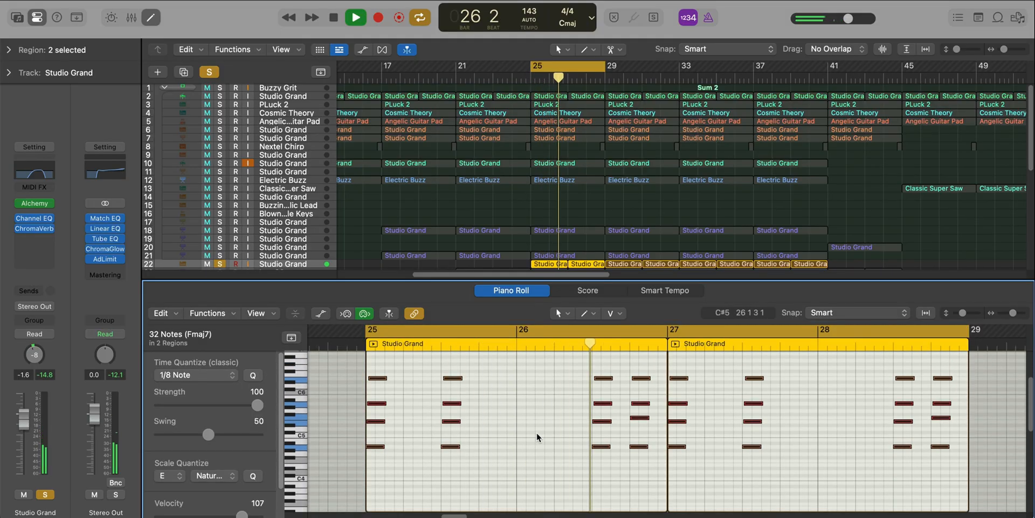
left_click(316, 264)
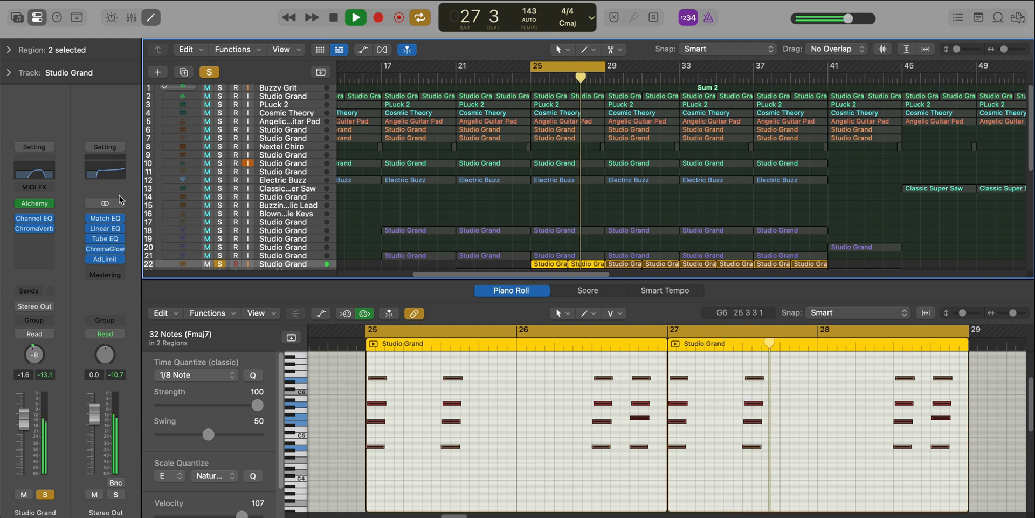
left_click(39, 203)
left_click_drag(620, 167, 562, 61)
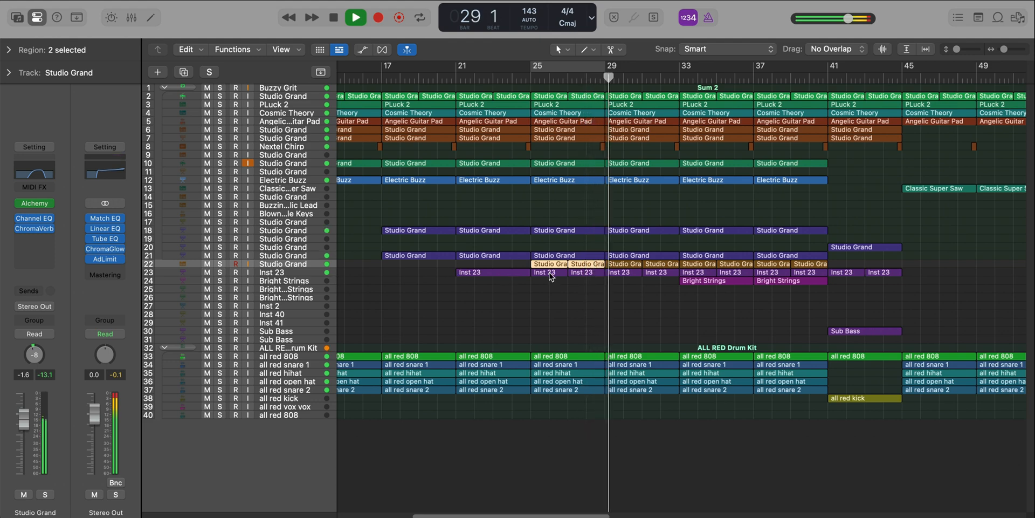
- Set the cycle range to track 24's Bright Strings region starting at bar 33
key("super+Left")
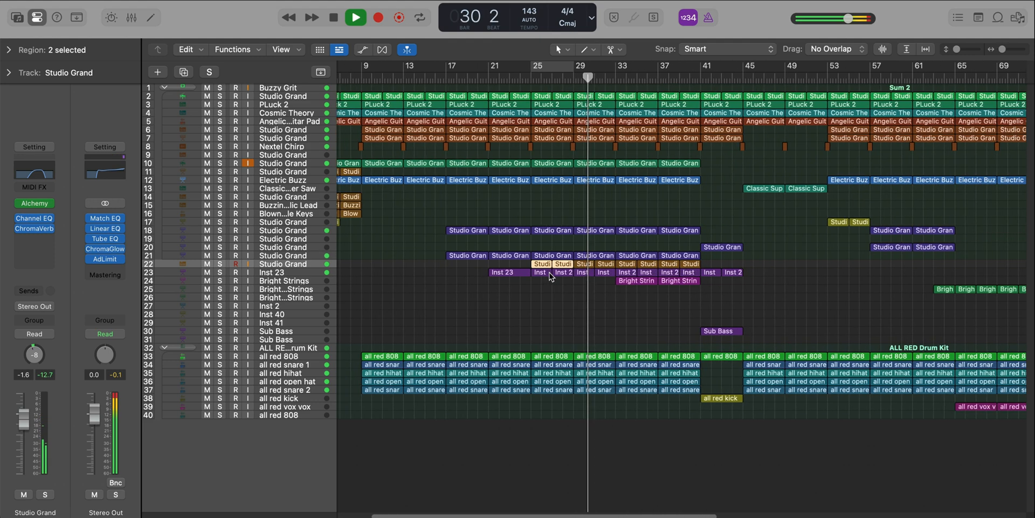
scroll(602, 293, "right", 5)
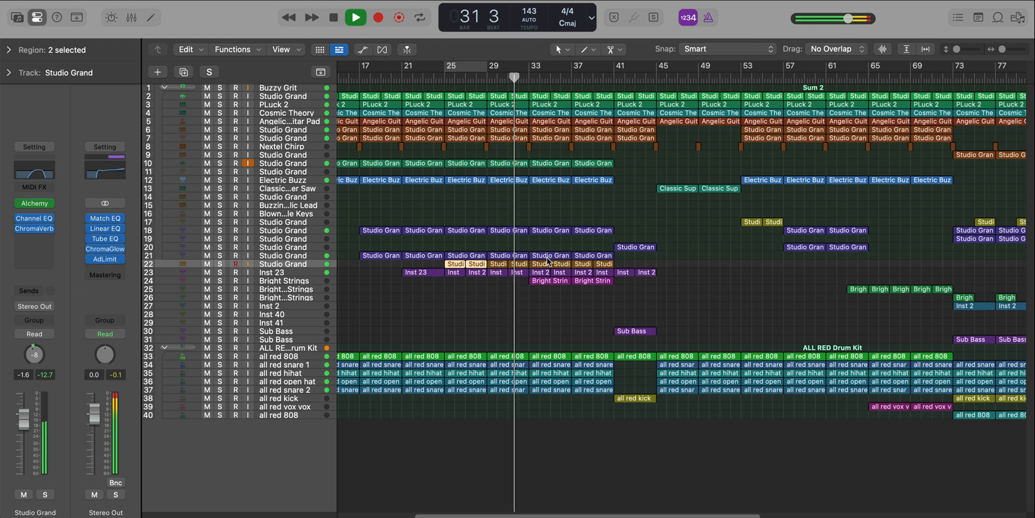
left_click(545, 281)
key("super+u")
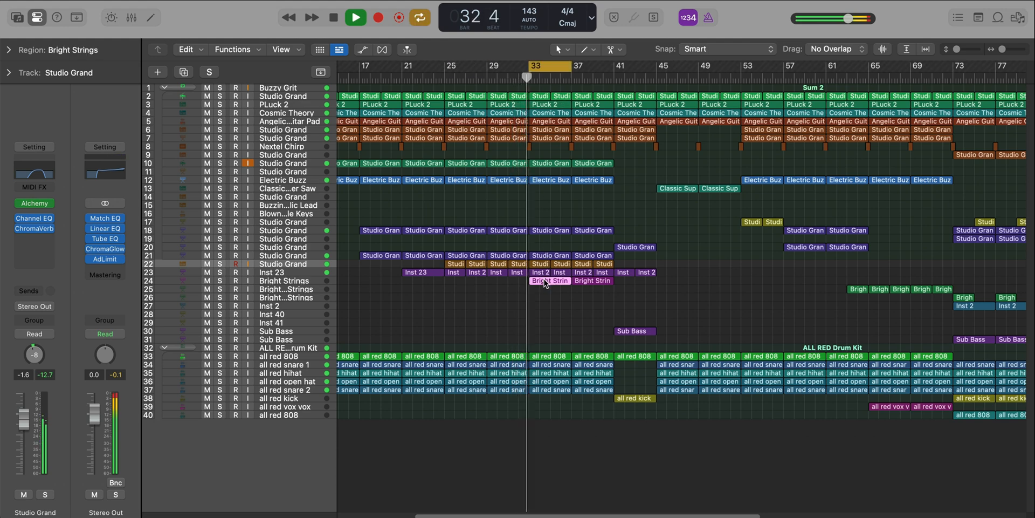
key("super+Right")
key("super+Right")
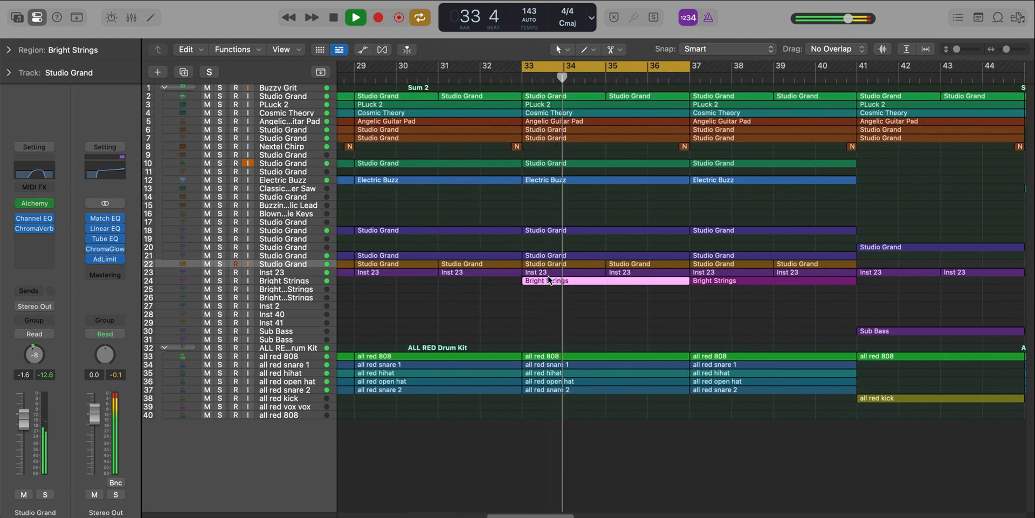
- Solo track 24's Bright Strings and inspect its Retro Synth instrument and preset list, closing the plug-in window
left_click(220, 280)
key("space")
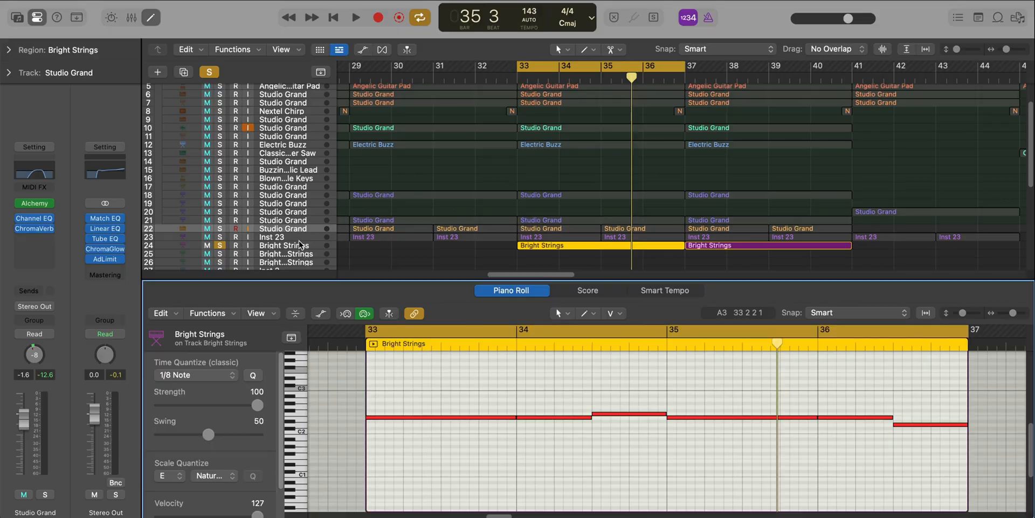
left_click(35, 205)
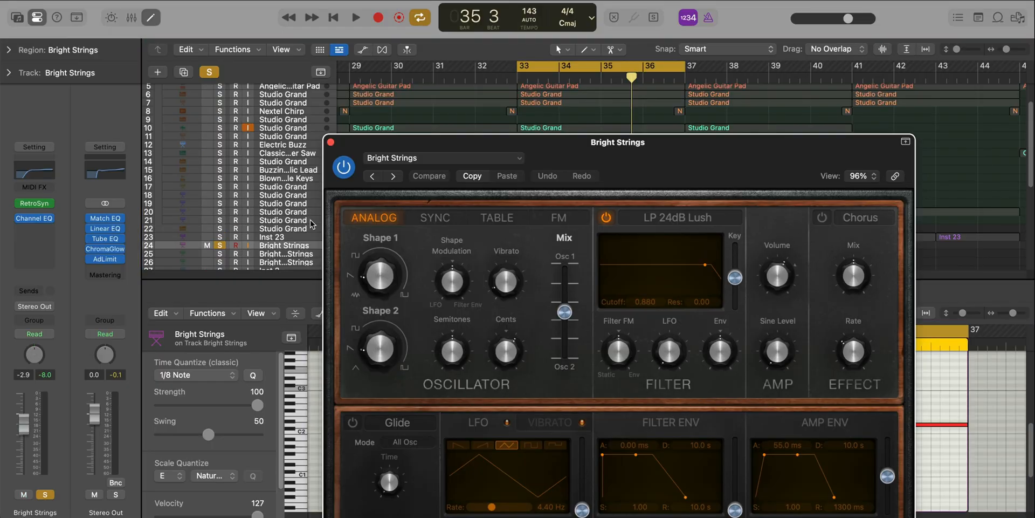
left_click_drag(621, 146, 557, 67)
left_click(418, 96)
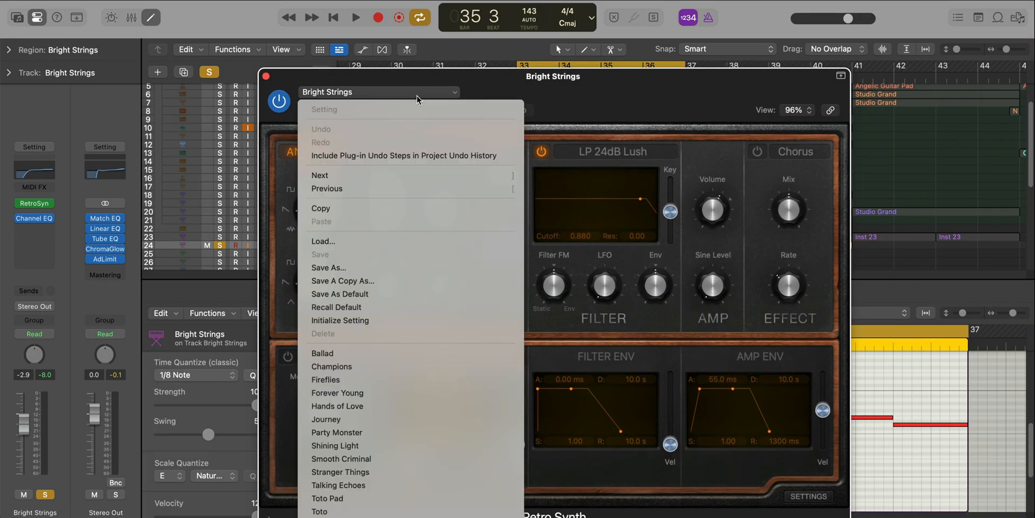
left_click(623, 59)
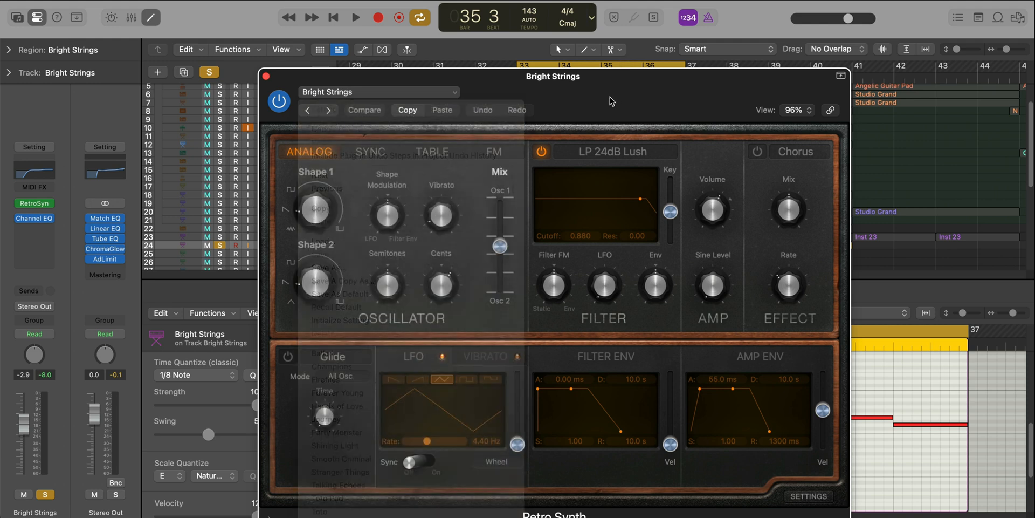
left_click(266, 78)
- Resume playback from bar 33 with track 24 unsoloed and close the piano roll
key("space")
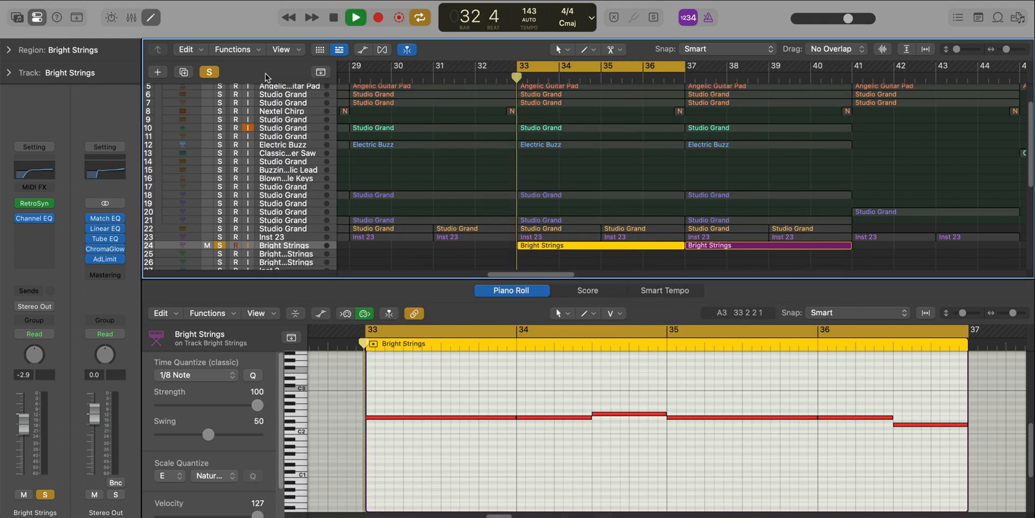
left_click(219, 247)
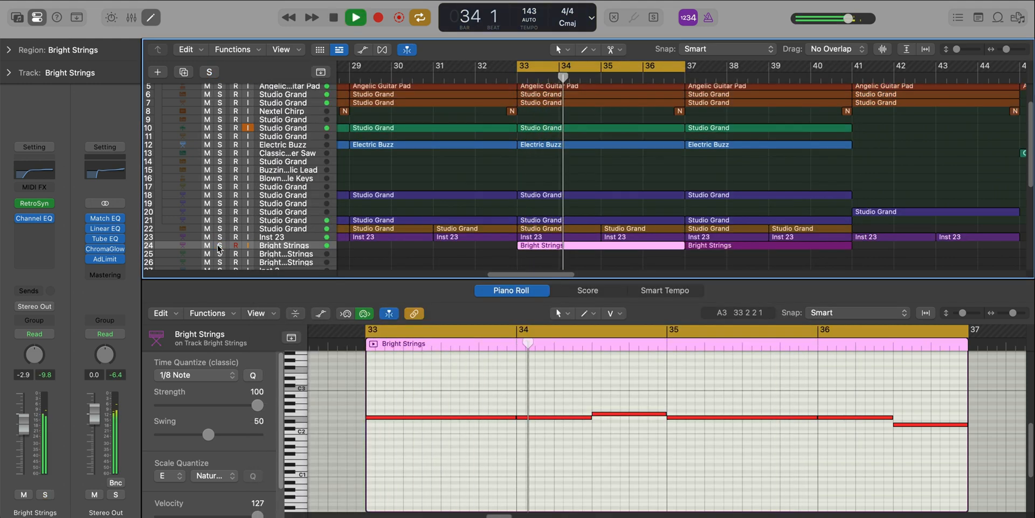
key("z")
key("z")
key("e")
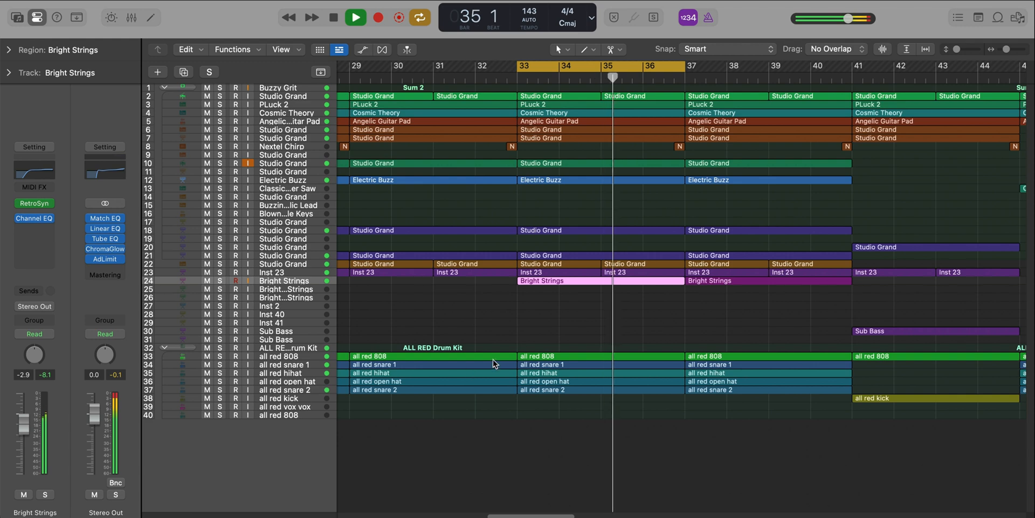
- Play on past bar 37 with cycling off, and set the cycle range to track 20's Studio Grand region starting at bar 41
key("c")
key("super+Left")
key("super+Left")
key("super+Left")
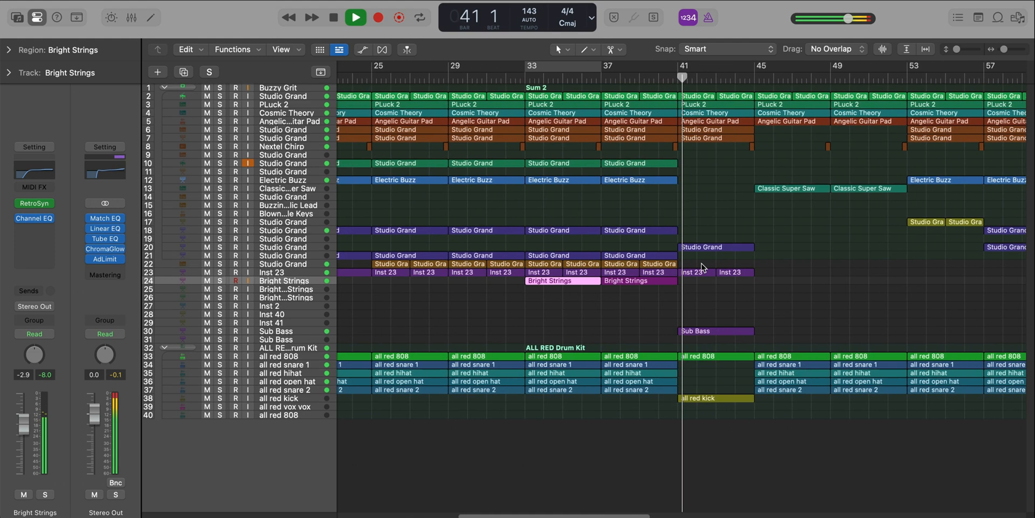
left_click(712, 247)
key("super+u")
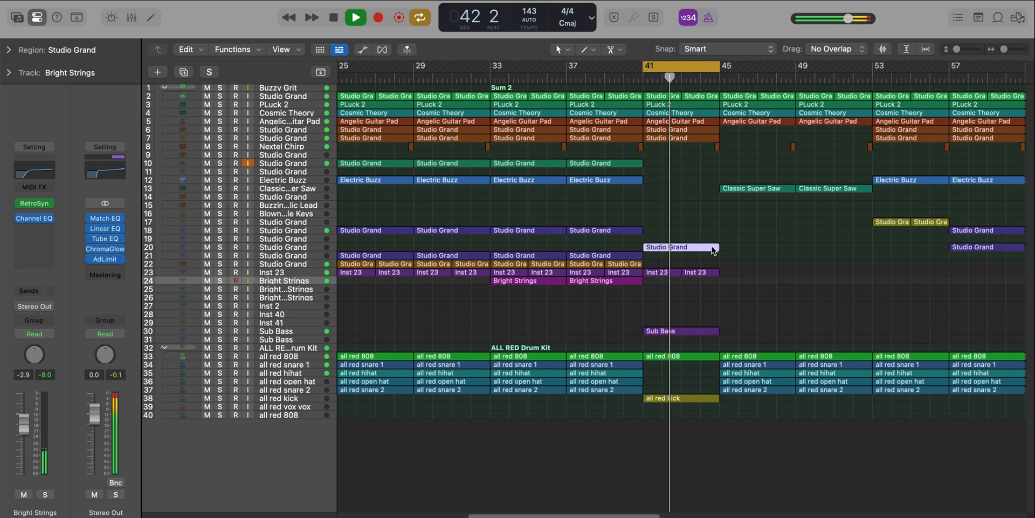
scroll(671, 249, "up", 5)
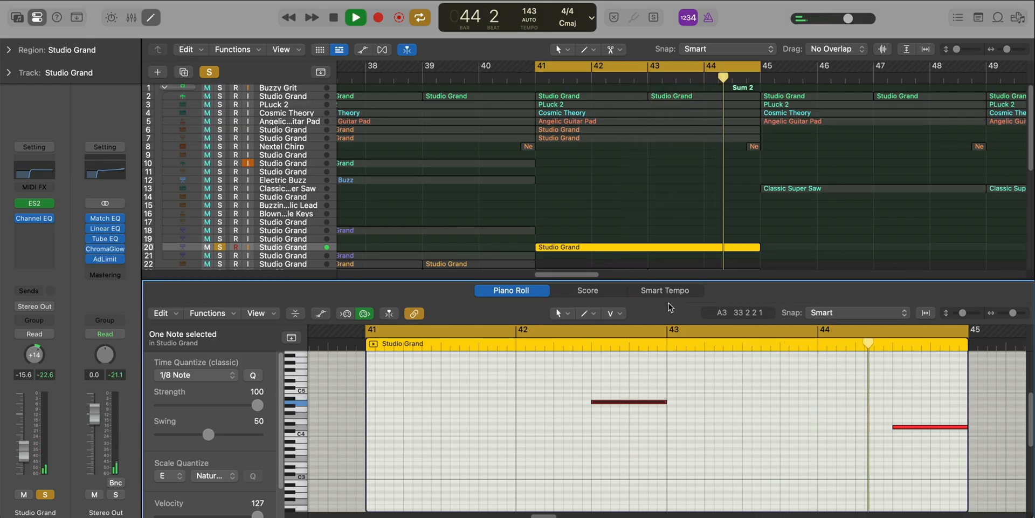
- Close the piano roll and inspect the ES2 instrument on track 20's Studio Grand, closing the plug-in window
key("e")
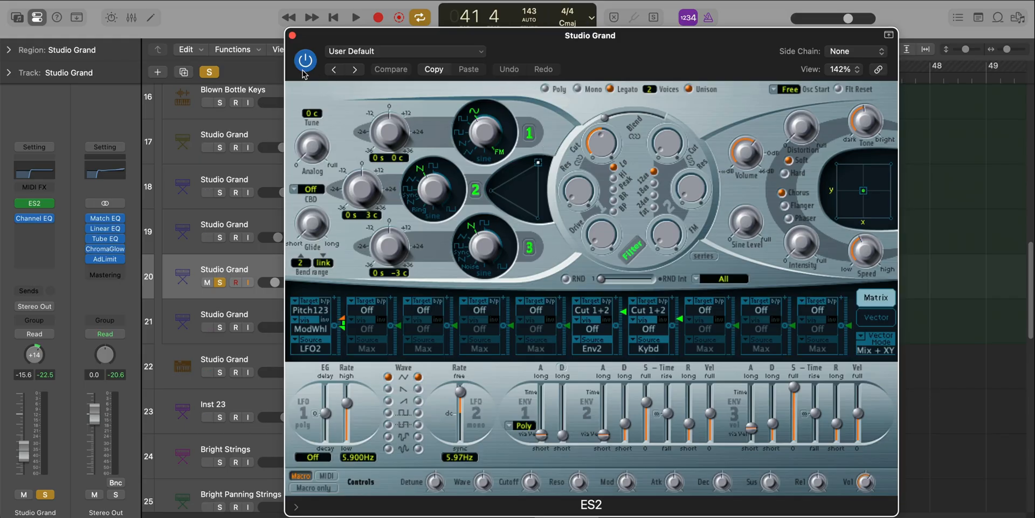
left_click(289, 34)
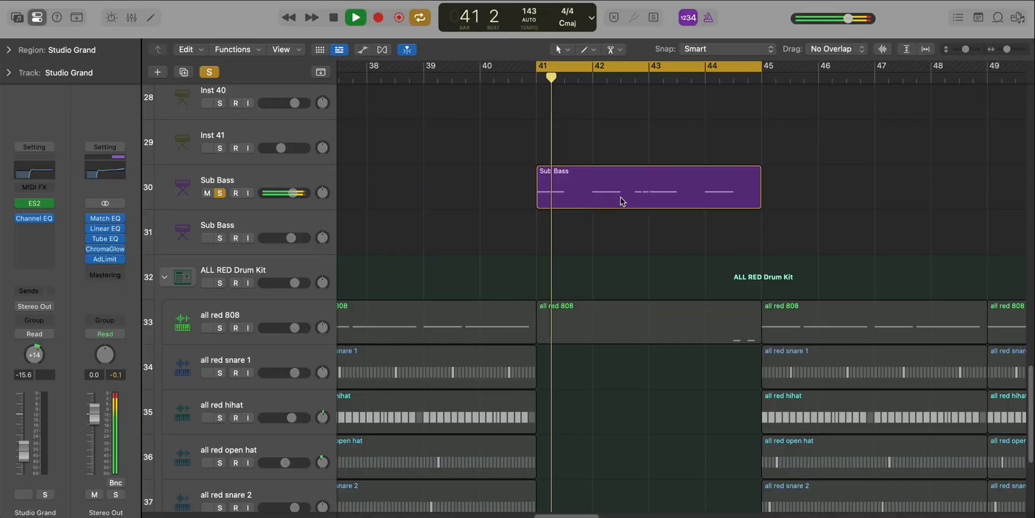
- Show the notes of track 30's Sub Bass region starting at bar 41 in the piano roll
double_click(620, 200)
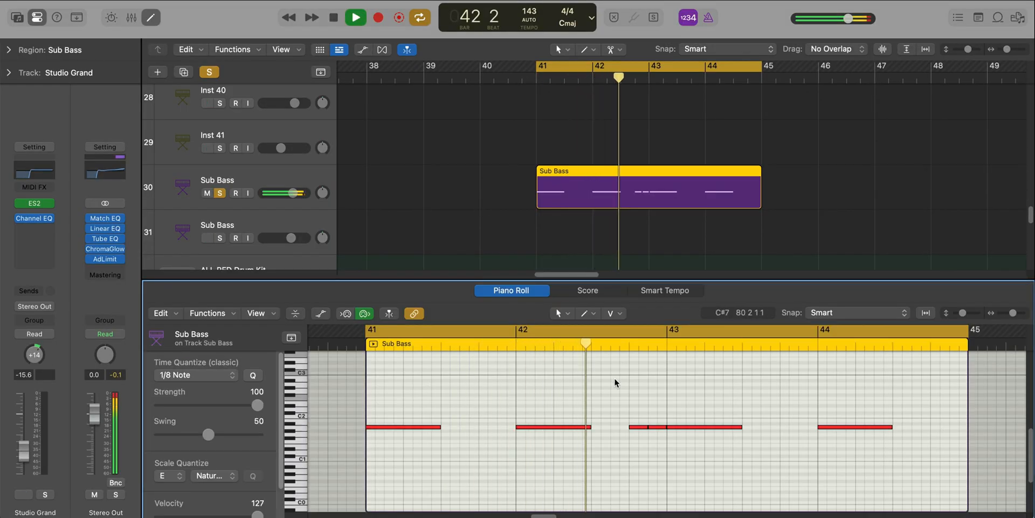
scroll(616, 382, "right", 2)
scroll(615, 382, "down", 1)
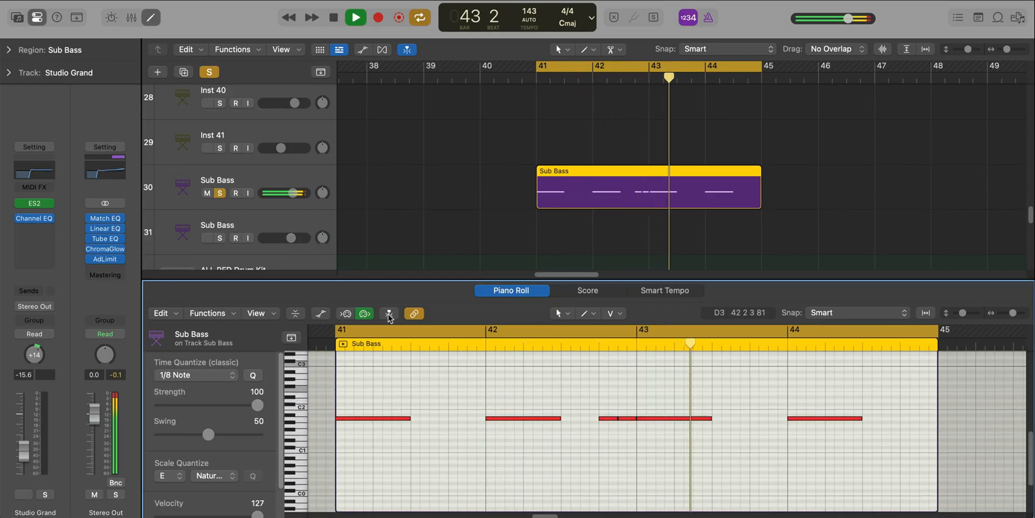
- Inspect track 30's ES1 instrument with its Sub Bass preset and look through the preset list
left_click(268, 178)
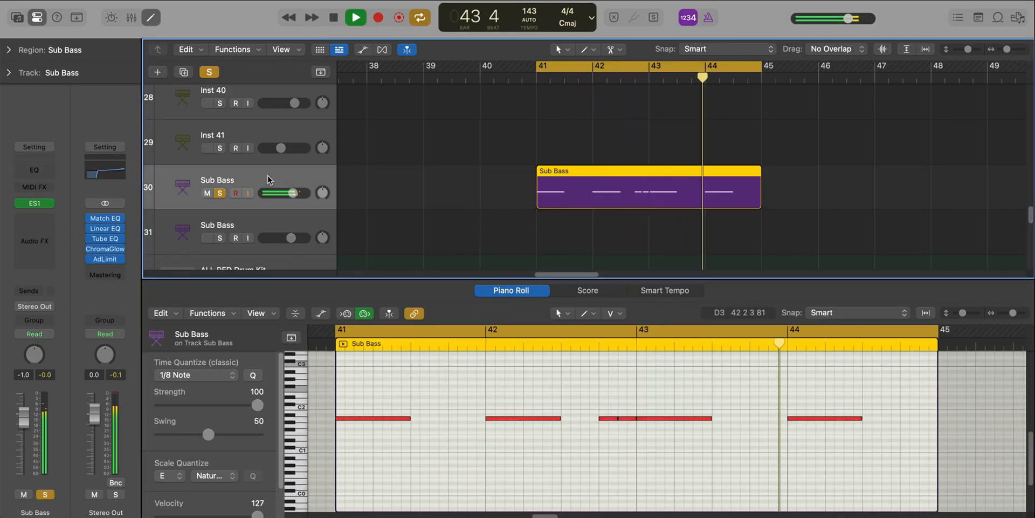
left_click(36, 205)
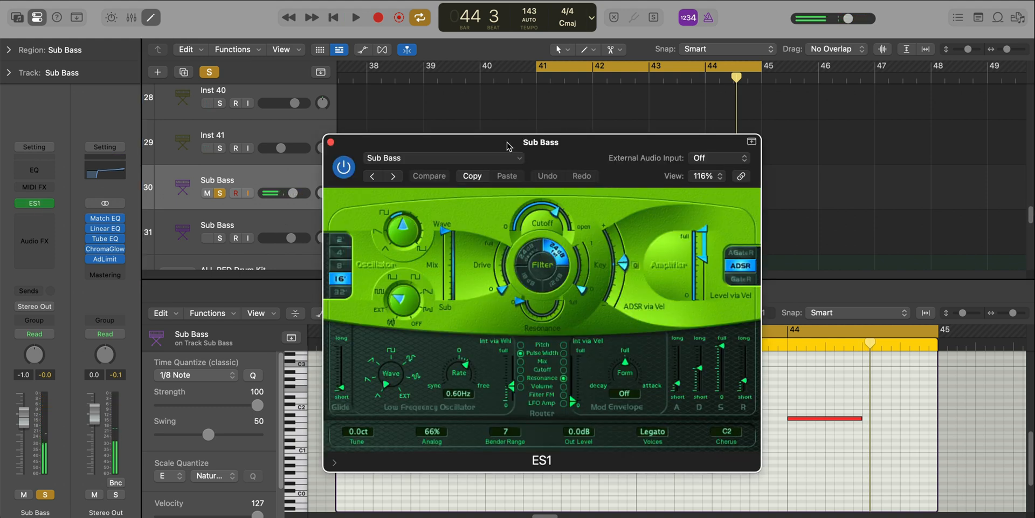
left_click(455, 163)
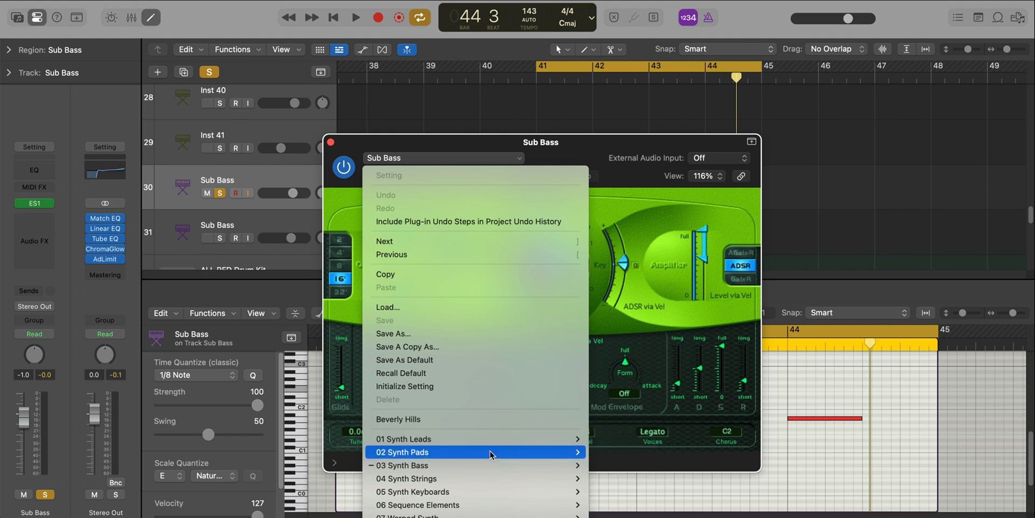
left_click(603, 170)
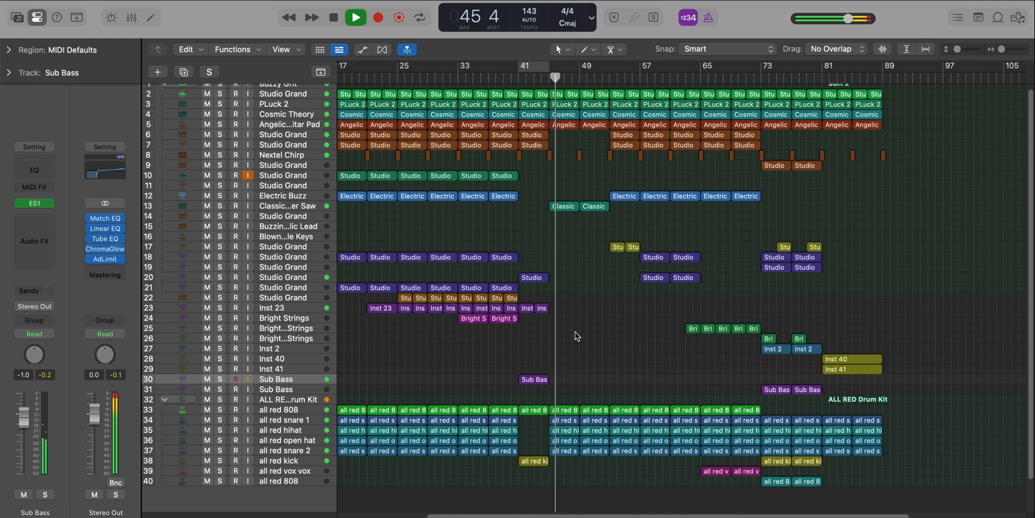
- Play on past bar 45 and set the cycle range to track 13's Classic Super Saw region starting at bar 49
key("super+Right")
key("super+Right")
key("super+Right")
key("super+Right")
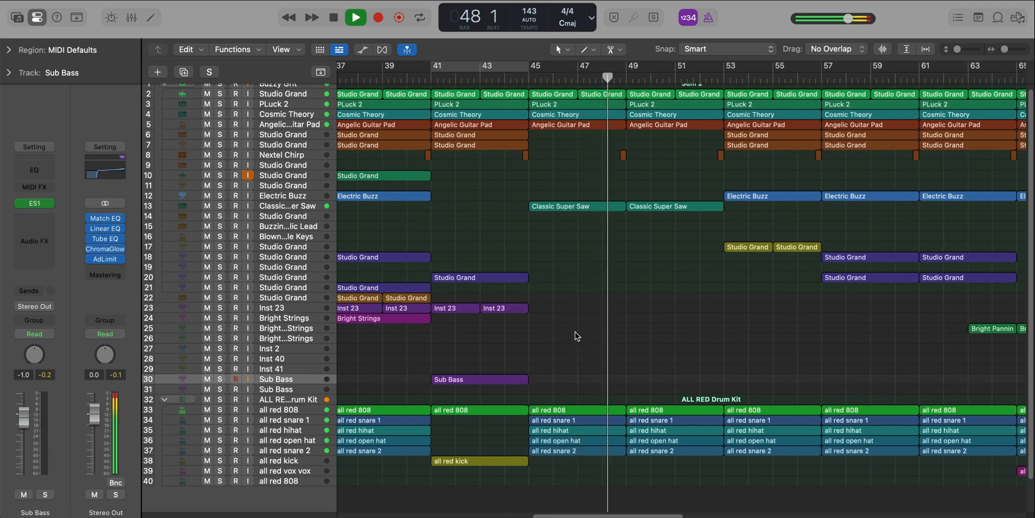
left_click(668, 205)
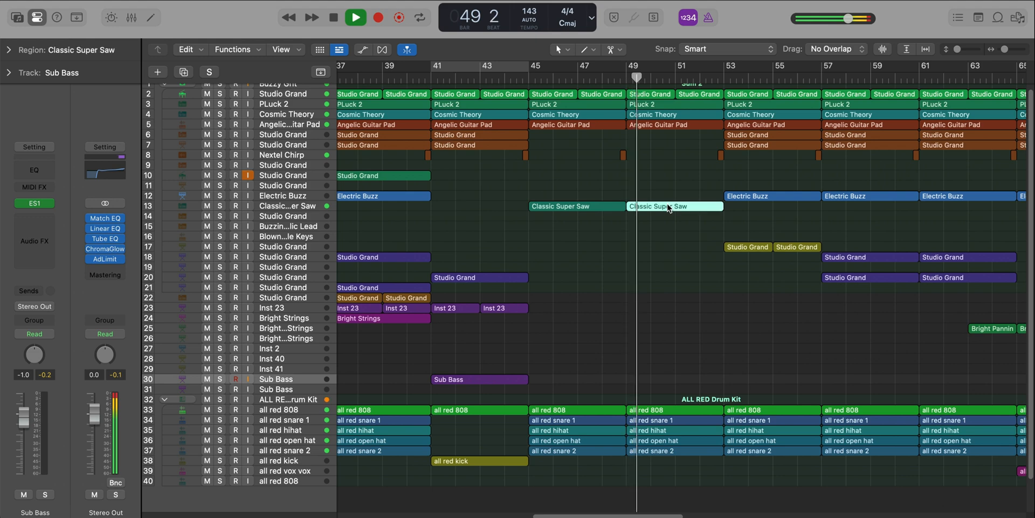
key("super+u")
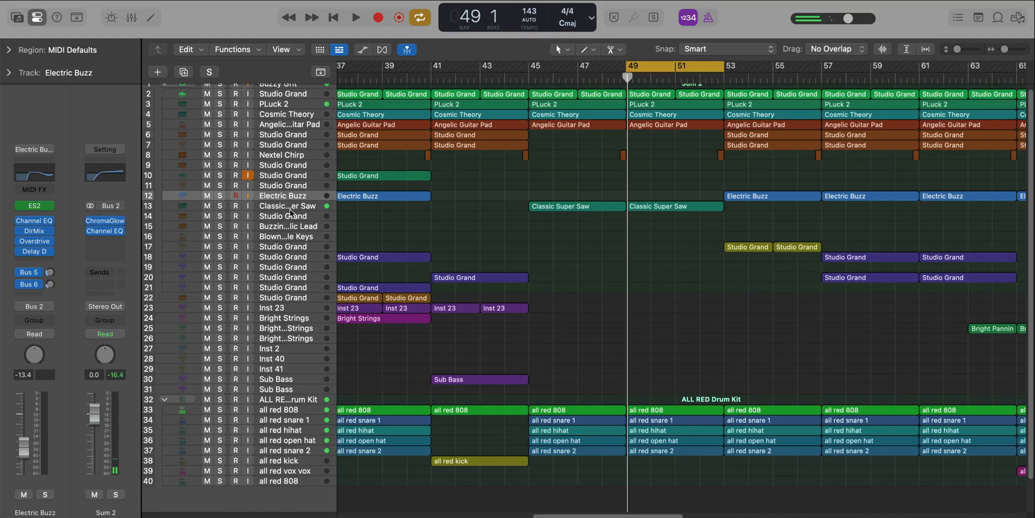
- Solo track 13's Classic Super Saw, play it from bar 49 and inspect its Alchemy instrument and preset
left_click(289, 214)
left_click(286, 205)
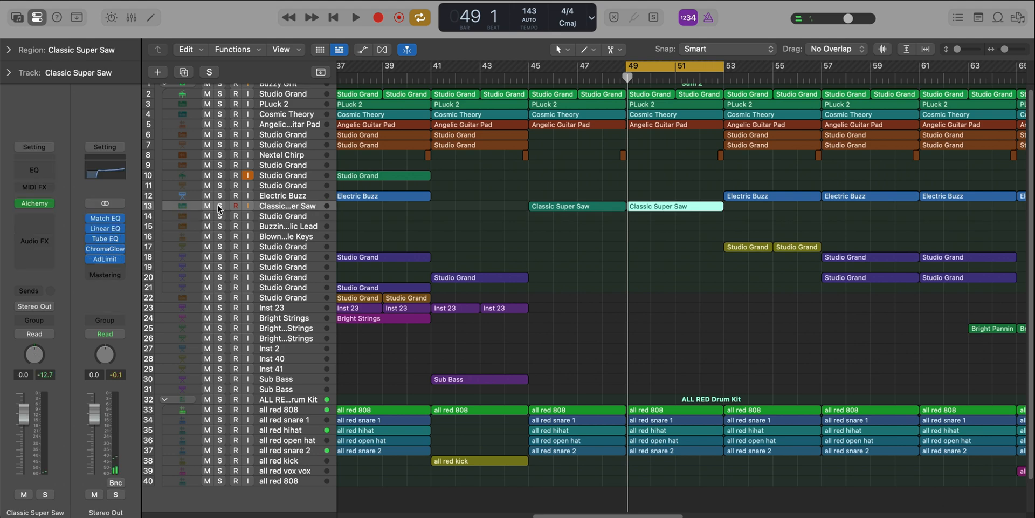
key("s")
key("space")
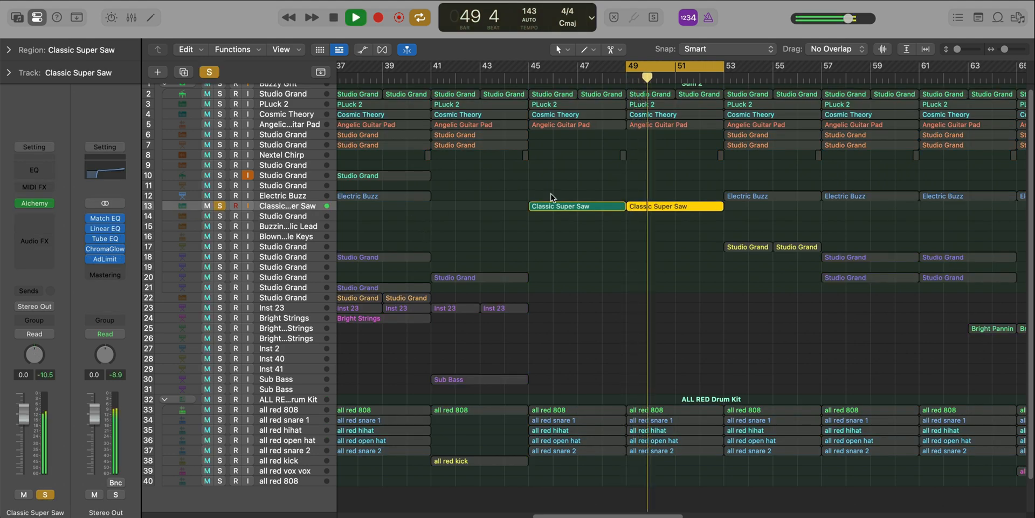
left_click(31, 205)
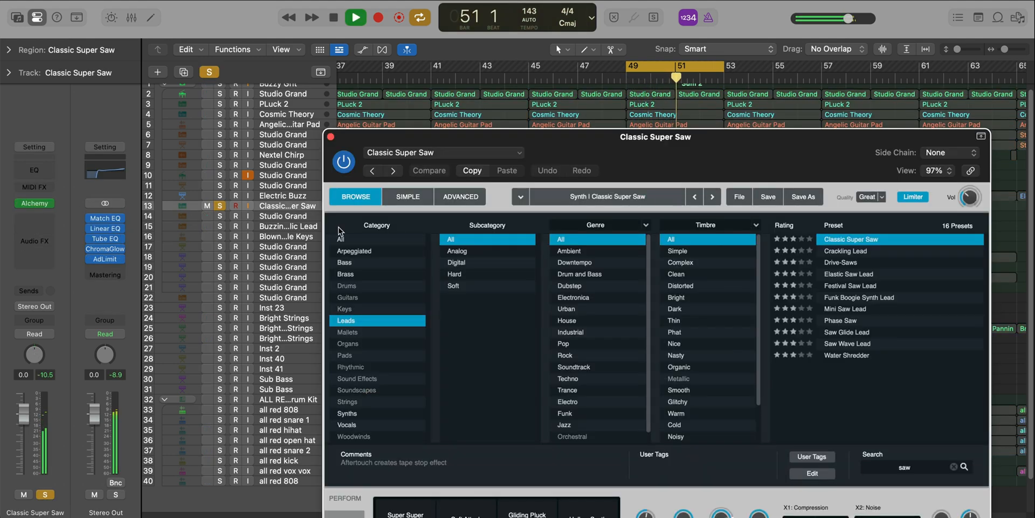
left_click_drag(661, 152, 571, 28)
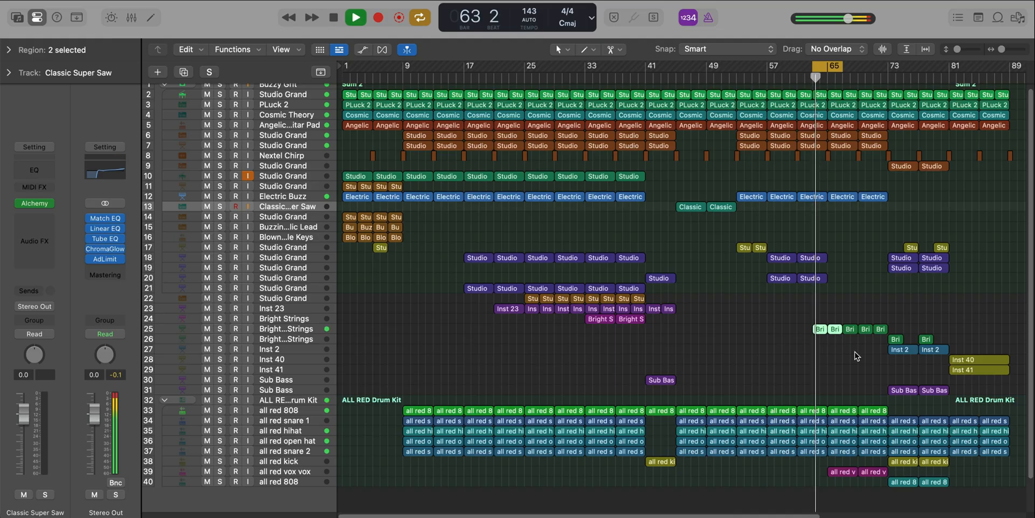
- Solo track 25's Bright Panning Strings and show the notes of its first region at bar 63 in the piano roll
key("super+Right")
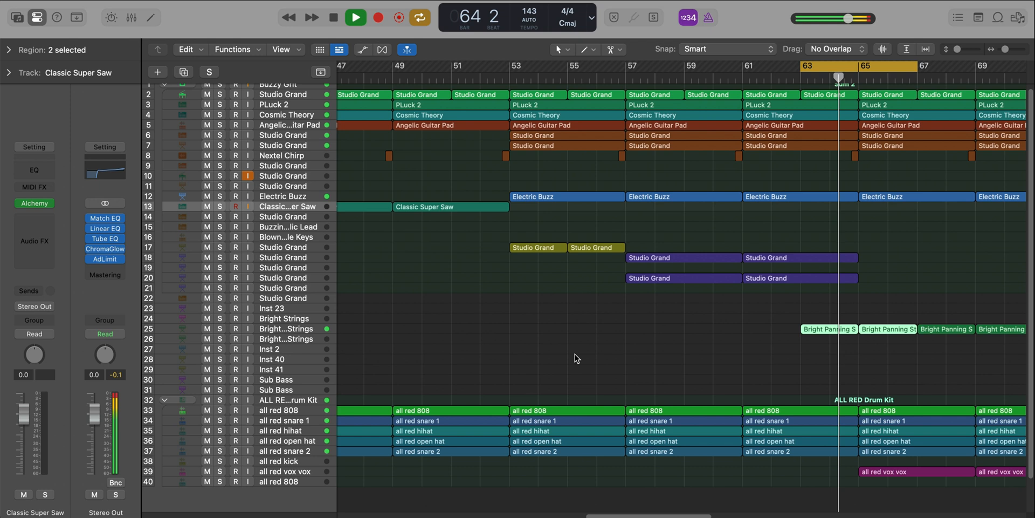
left_click(303, 329)
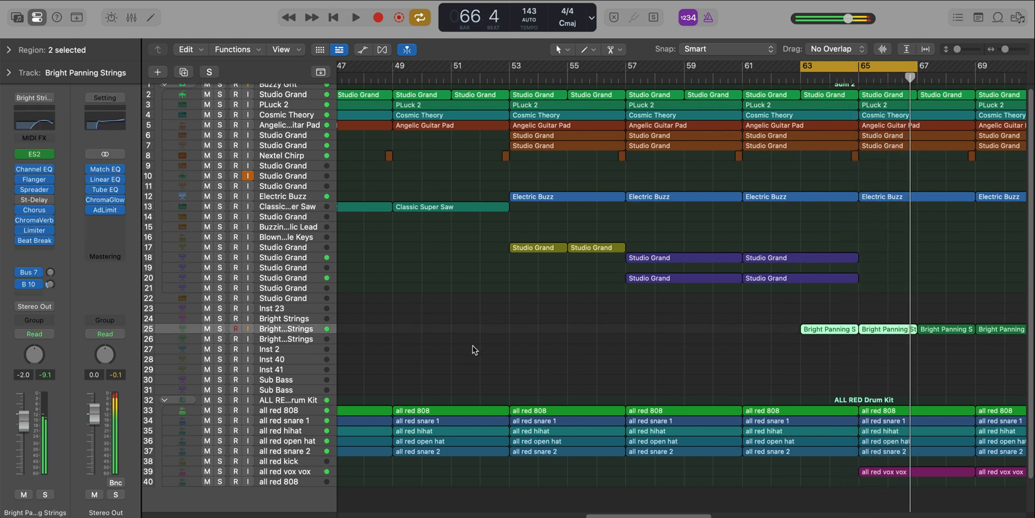
key("s")
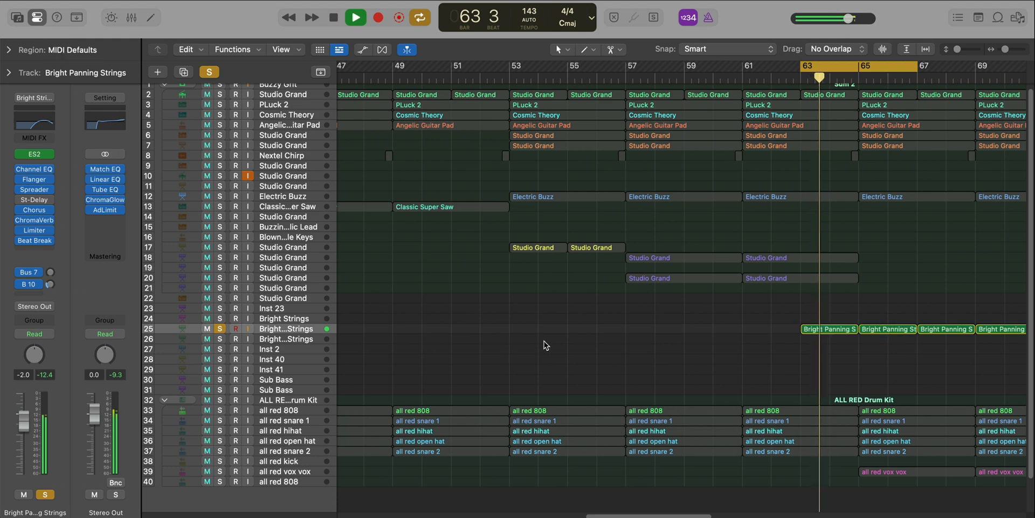
double_click(830, 329)
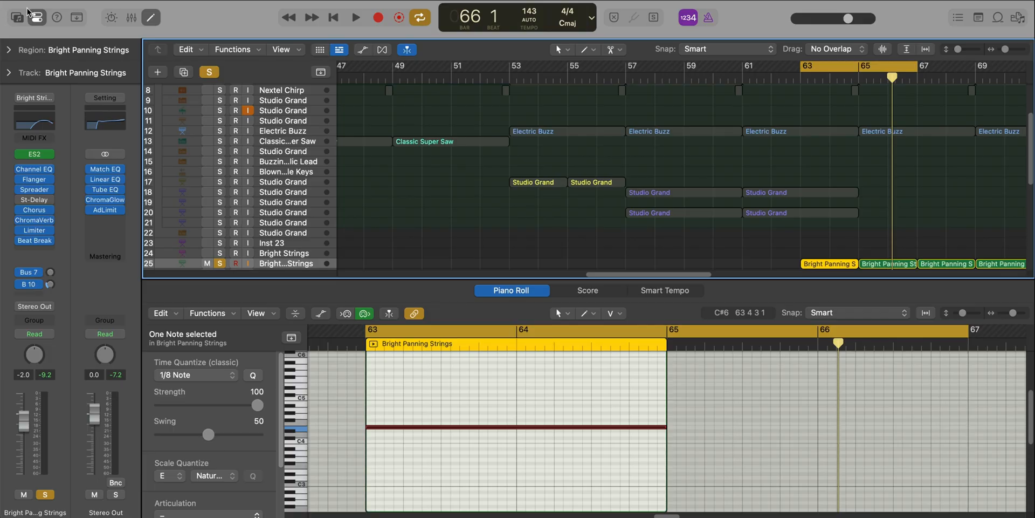
- Show where track 25's Bright Strings Panning patch sits in the Library under Synthesizer > Strings, closing the Library
left_click(17, 18)
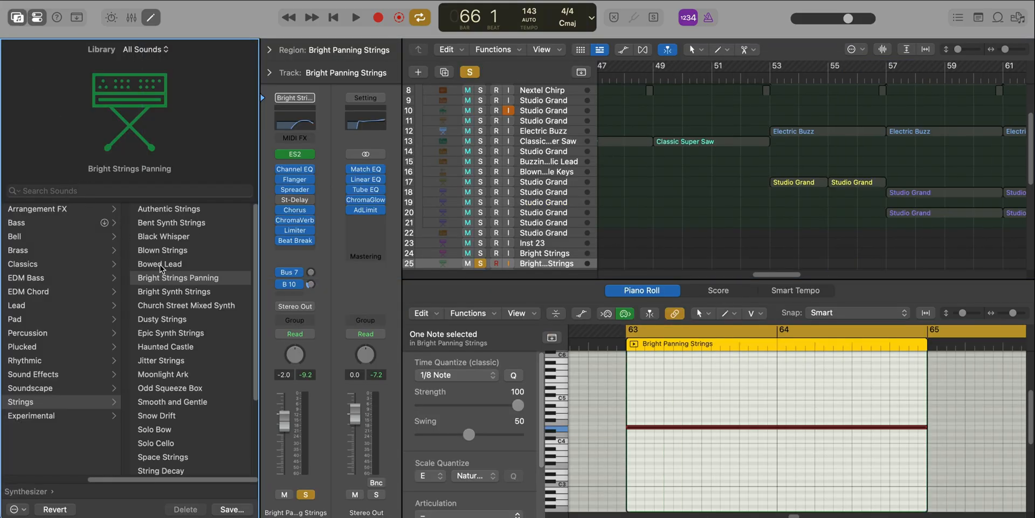
scroll(107, 353, "left", 5)
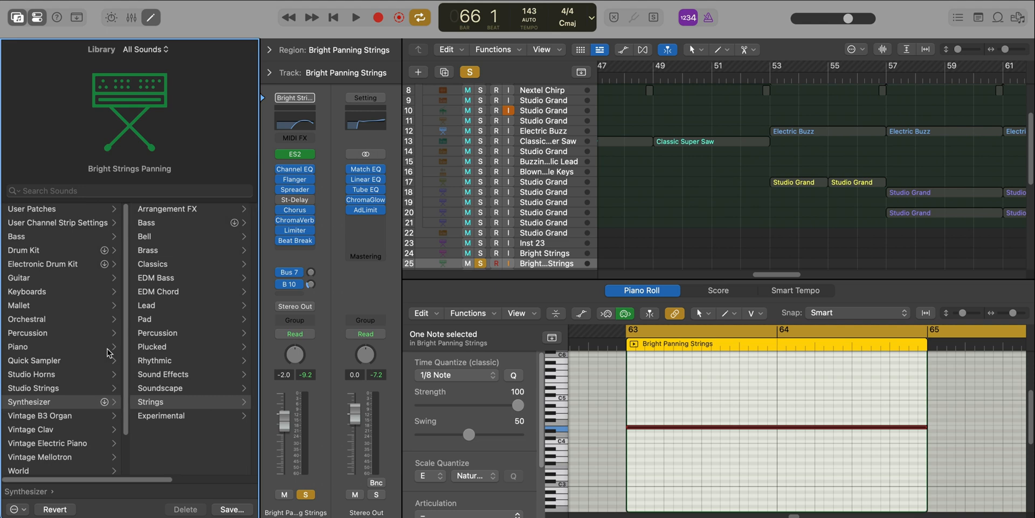
scroll(163, 391, "right", 5)
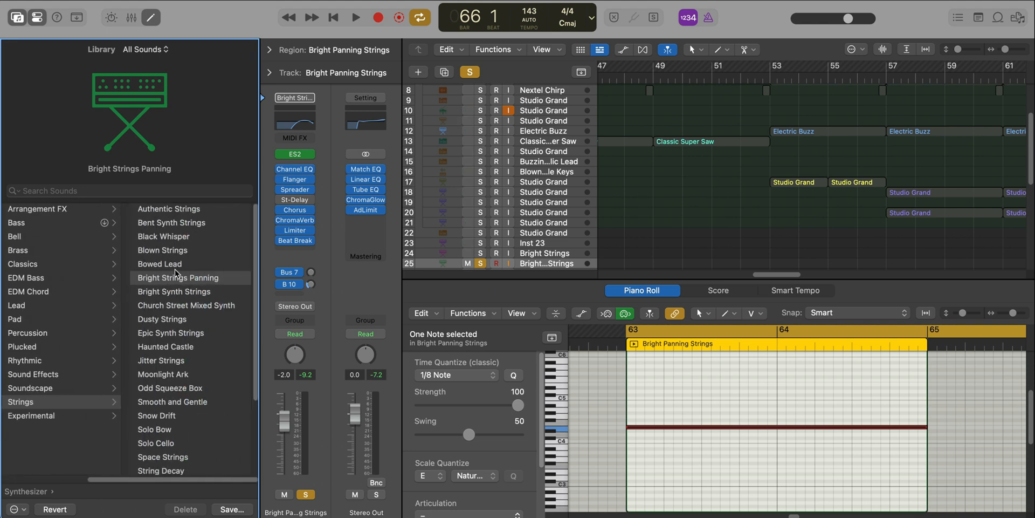
left_click(18, 20)
- Play track 25 from bar 63 and inspect its Chorus and ChromaVerb, bypassing both plus Beat Breaker and closing the plug-in windows
key("space")
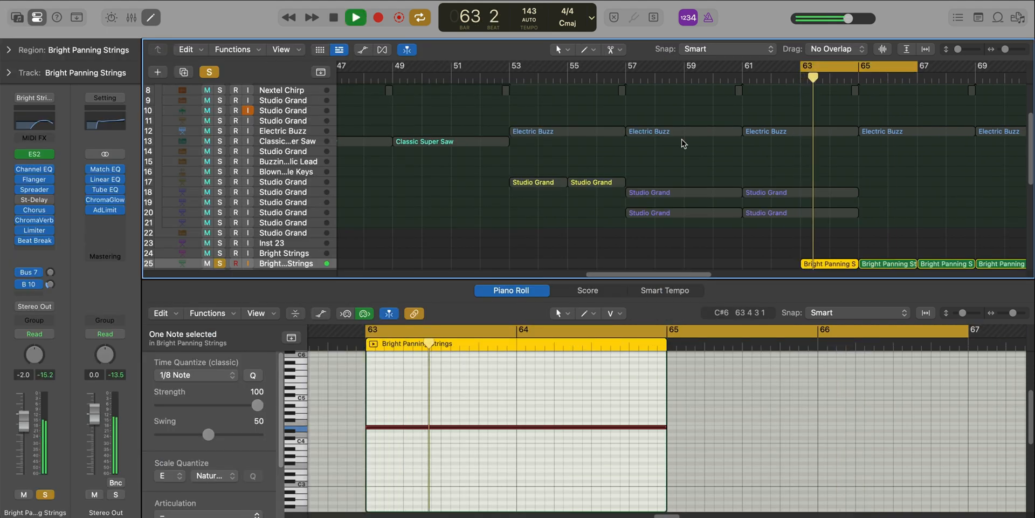
scroll(683, 144, "down", 2)
scroll(682, 144, "up", 1)
key("space")
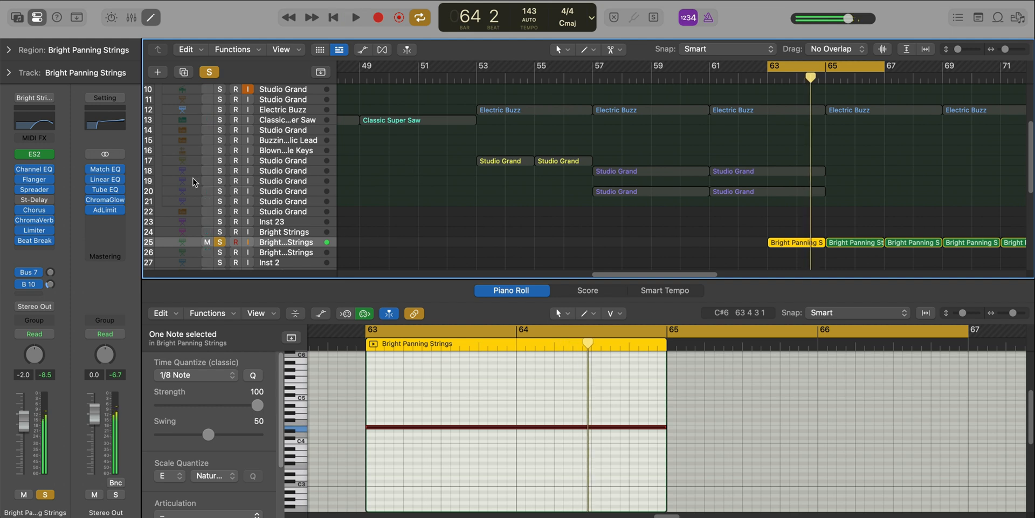
left_click(37, 219)
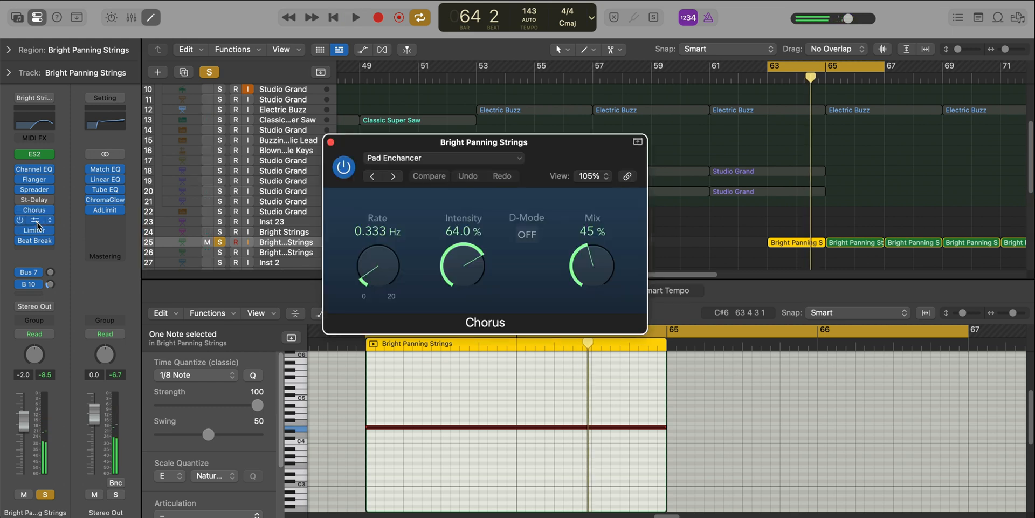
left_click(35, 221)
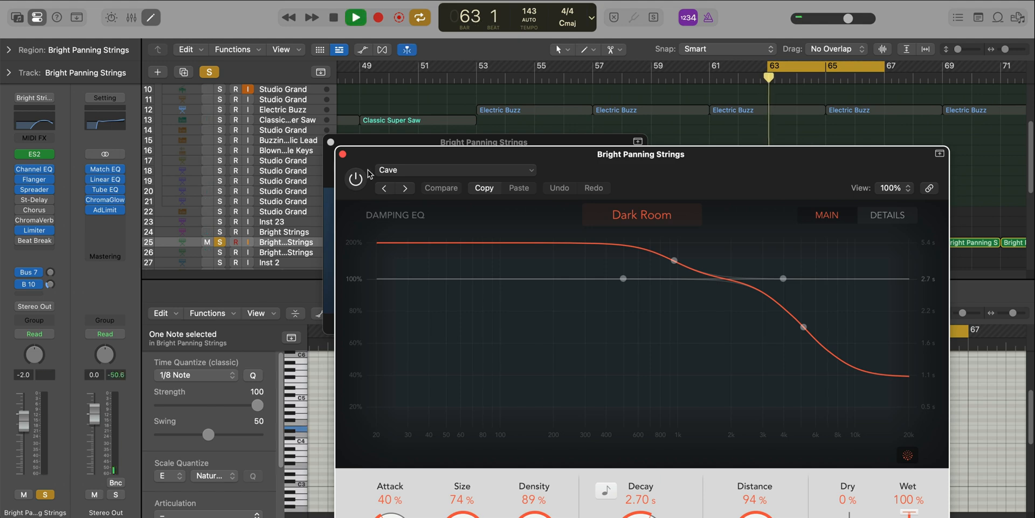
left_click(343, 155)
left_click(331, 142)
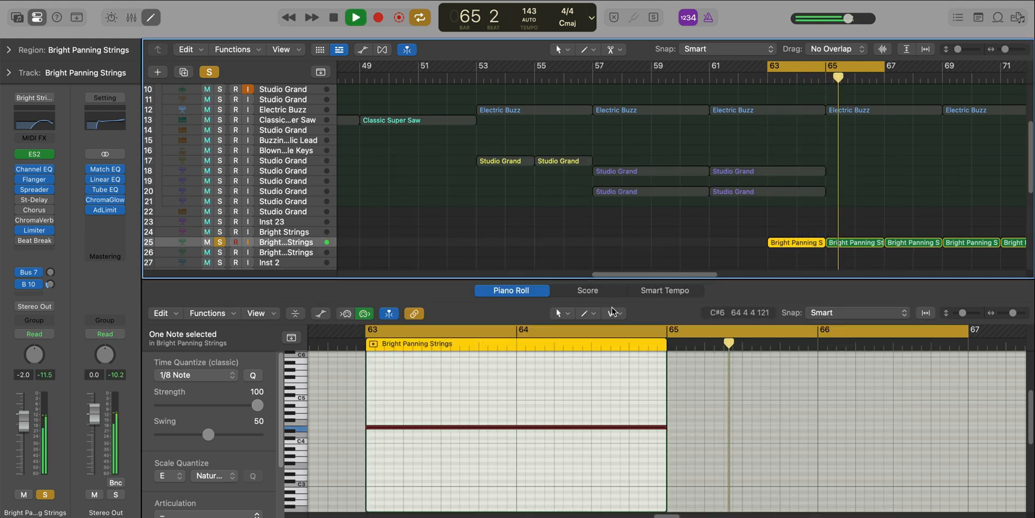
- Set the cycle range to track 25's first region at bar 63 and replay it with Chorus and ChromaVerb switched on
left_click(721, 259)
left_click(786, 247)
key("u")
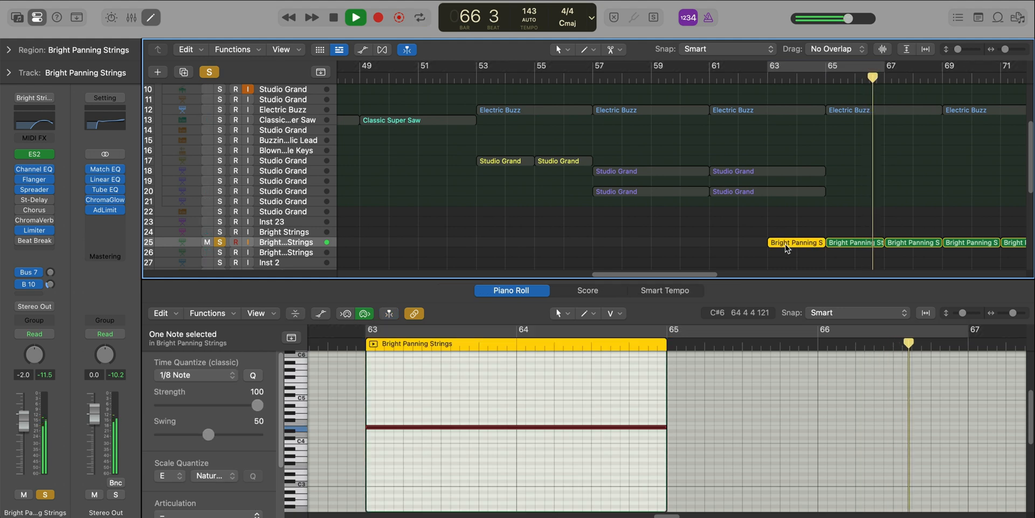
key("space")
key("space")
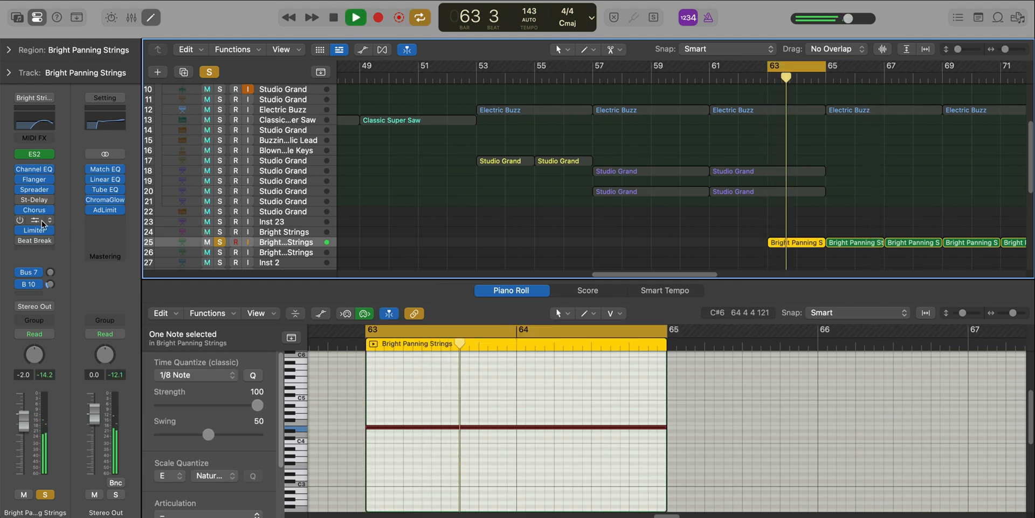
key("space")
key("space")
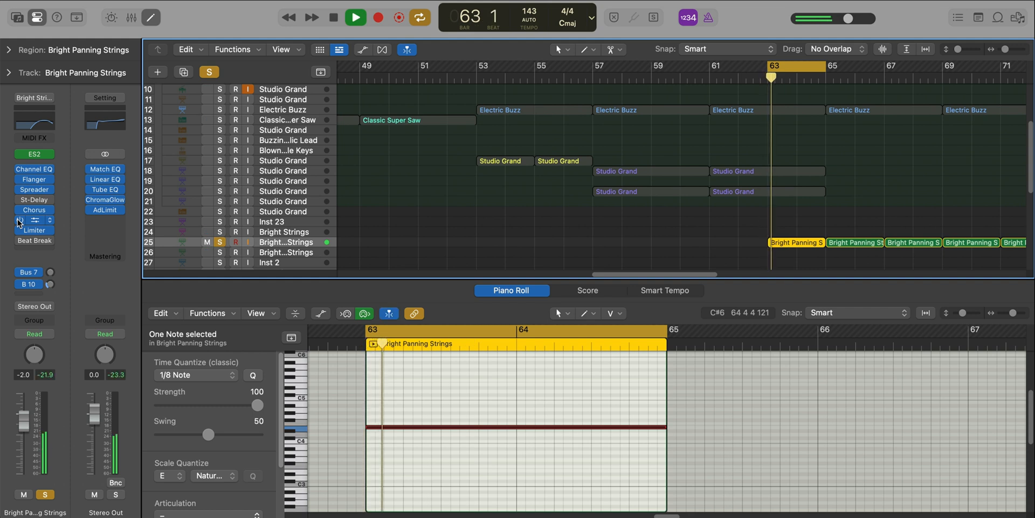
- Inspect track 25's Beat Breaker with the Half Time pattern, switch the effect on and close its window
left_click(36, 241)
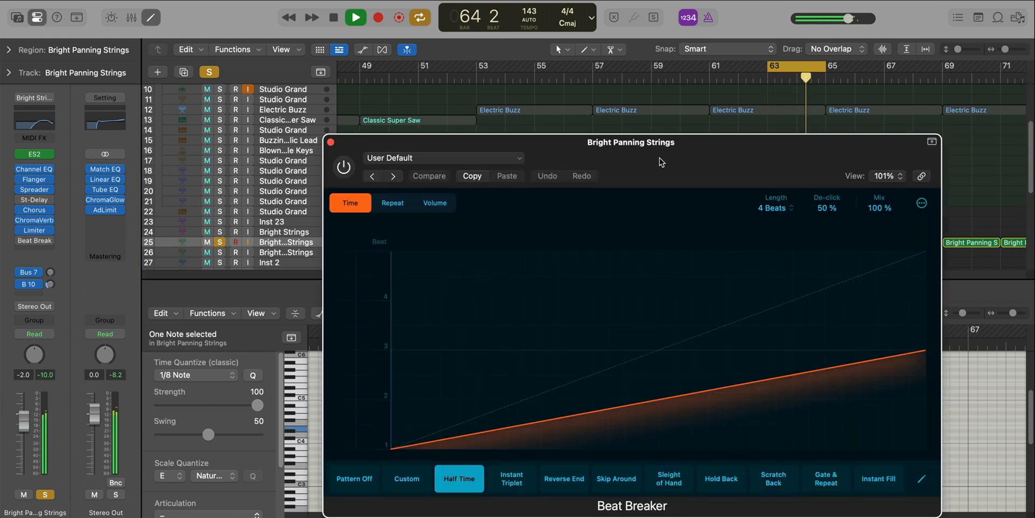
left_click_drag(659, 158, 632, 122)
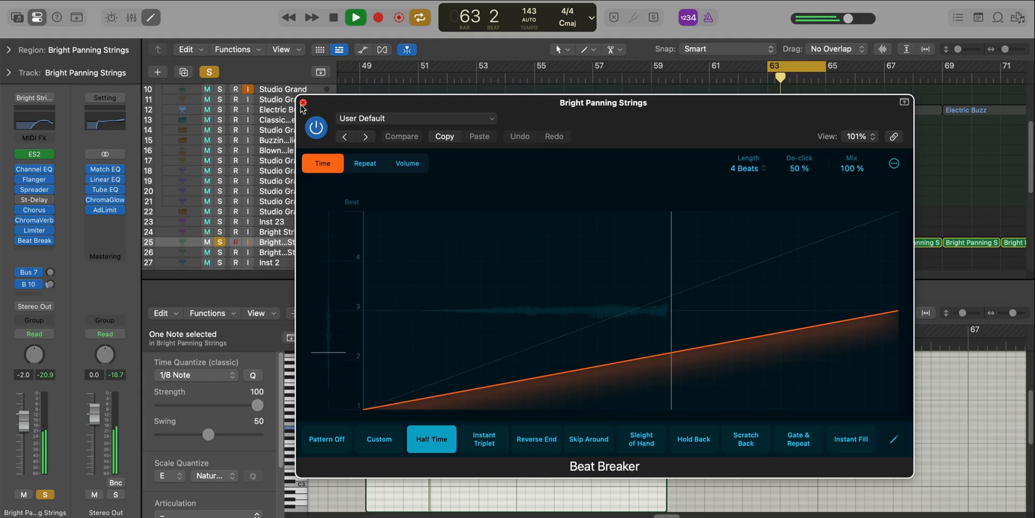
left_click(301, 103)
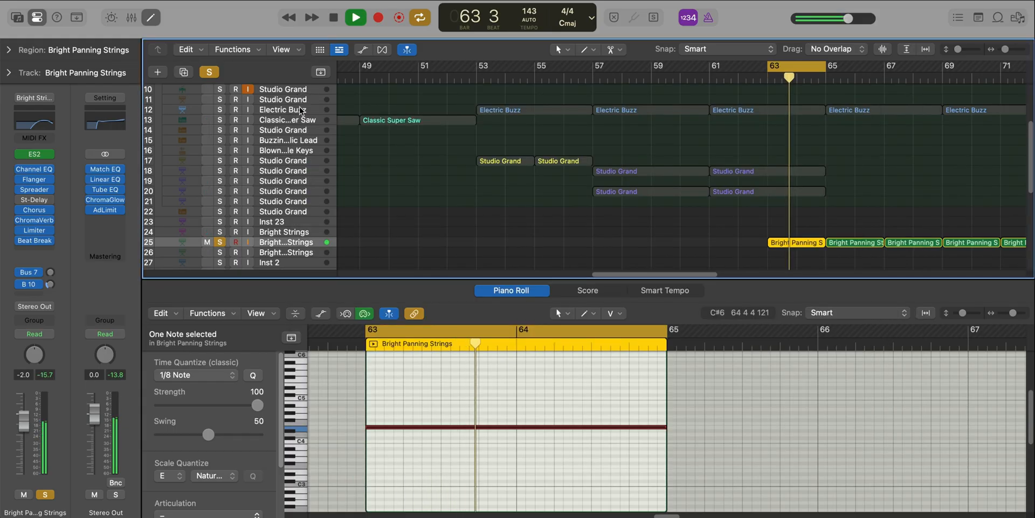
- Unsolo track 25, turn cycling off, close the piano roll and fit the whole arrangement in view
left_click(221, 242)
key("c")
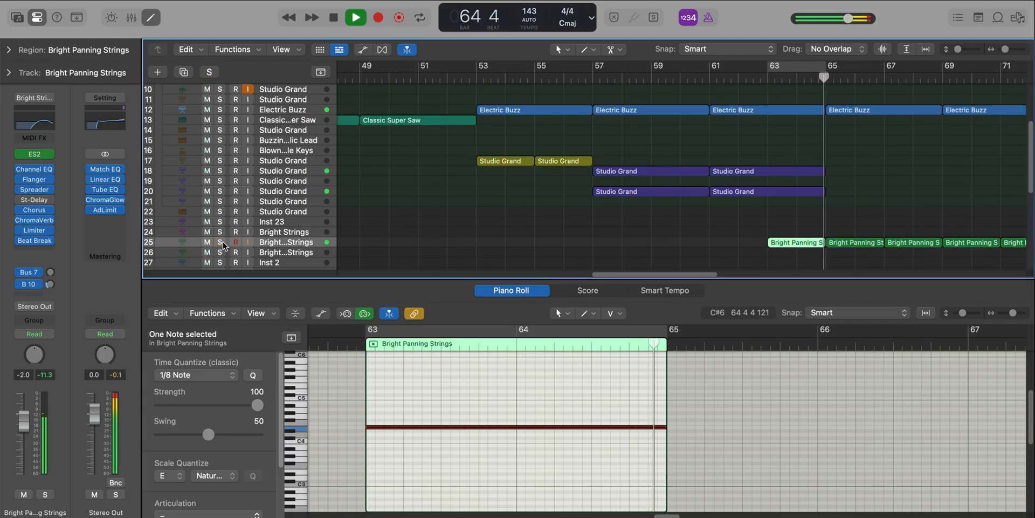
key("x")
key("x")
left_click(575, 464)
key("z")
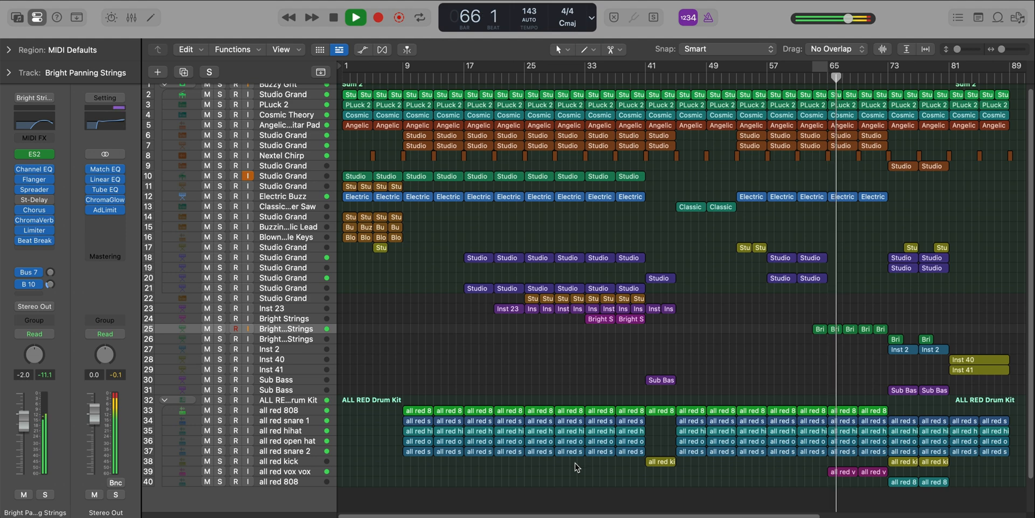
- Select the all red vox vox track 39 and solo it briefly while its regions from bar 65 play
scroll(786, 465, "right", 3)
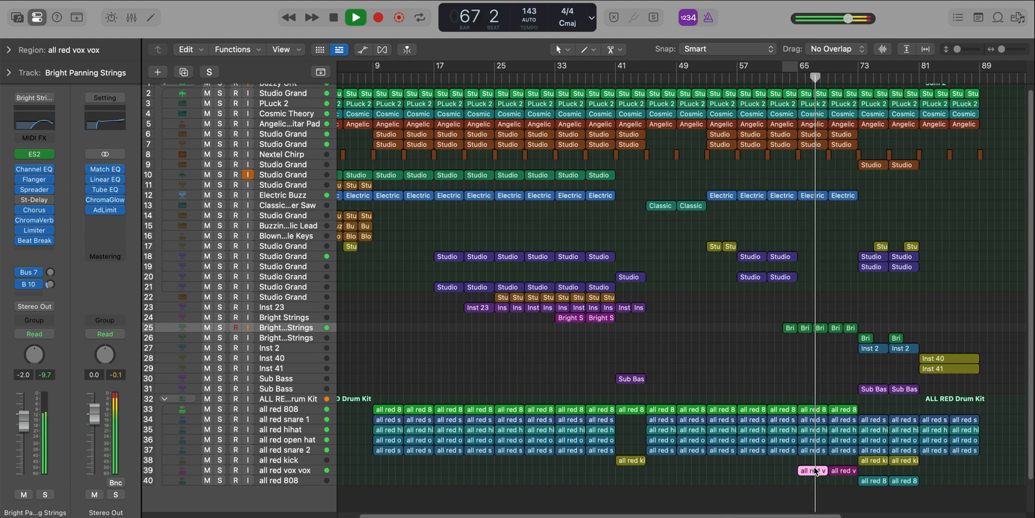
key("s")
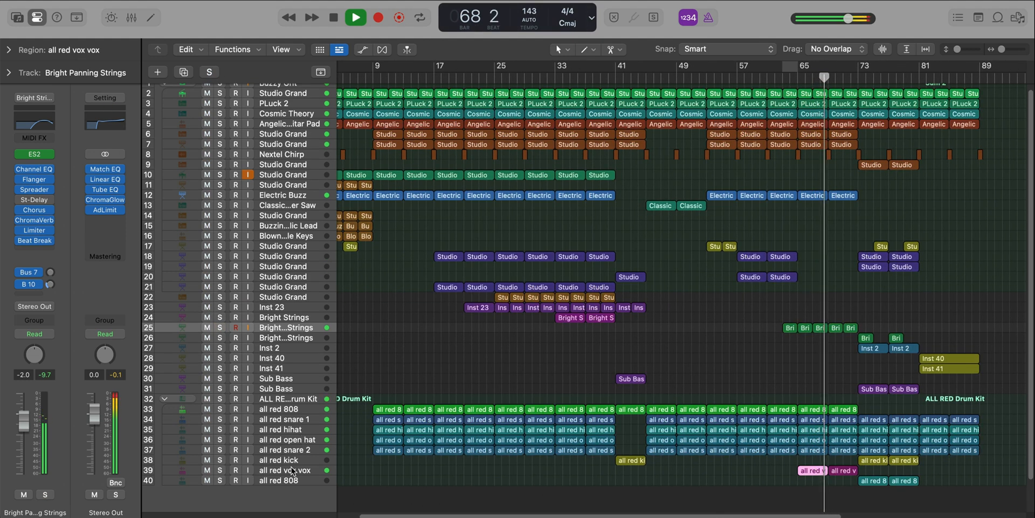
left_click(292, 470)
key("s")
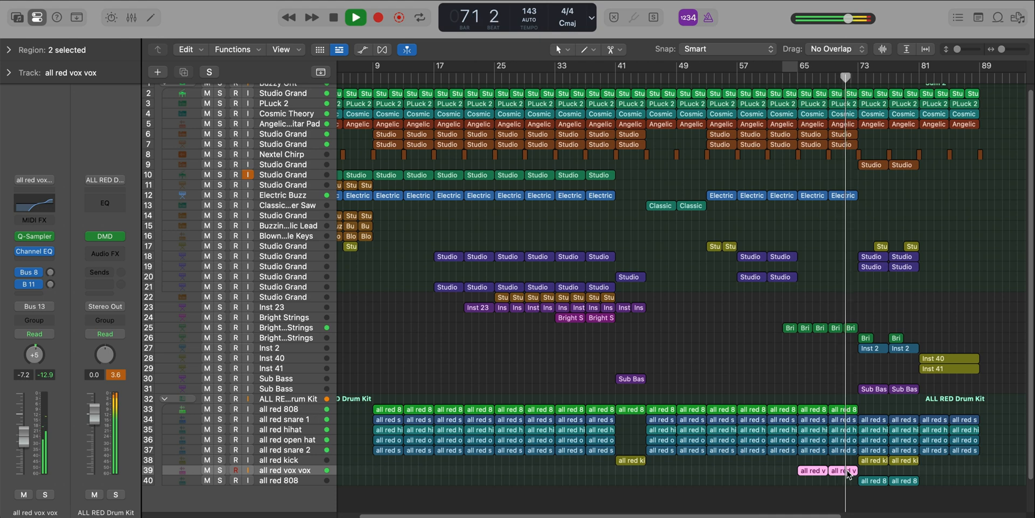
- Set the cycle range to track 31's first Sub Bass region at bar 73
key("super+Right")
key("super+Right")
key("super+Right")
scroll(825, 475, "right", 10)
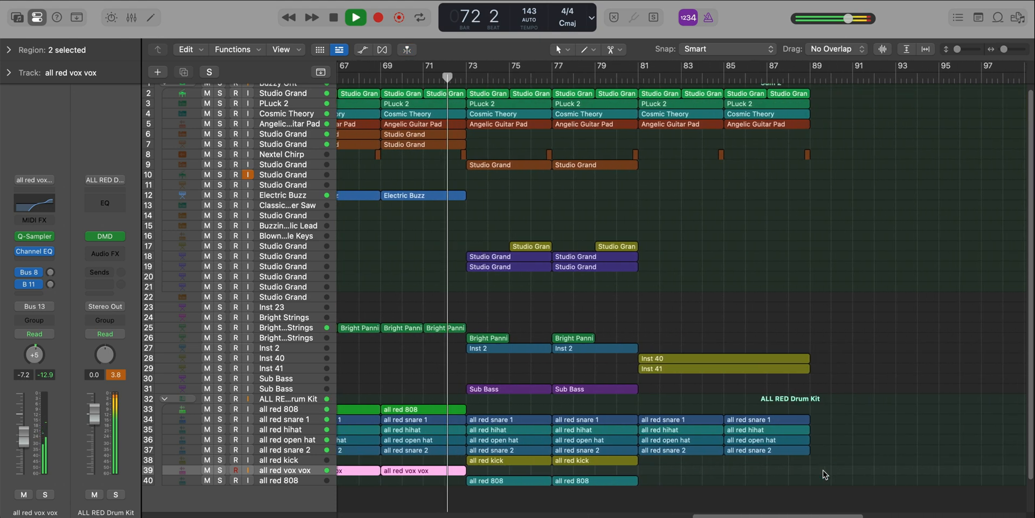
scroll(825, 475, "right", 2)
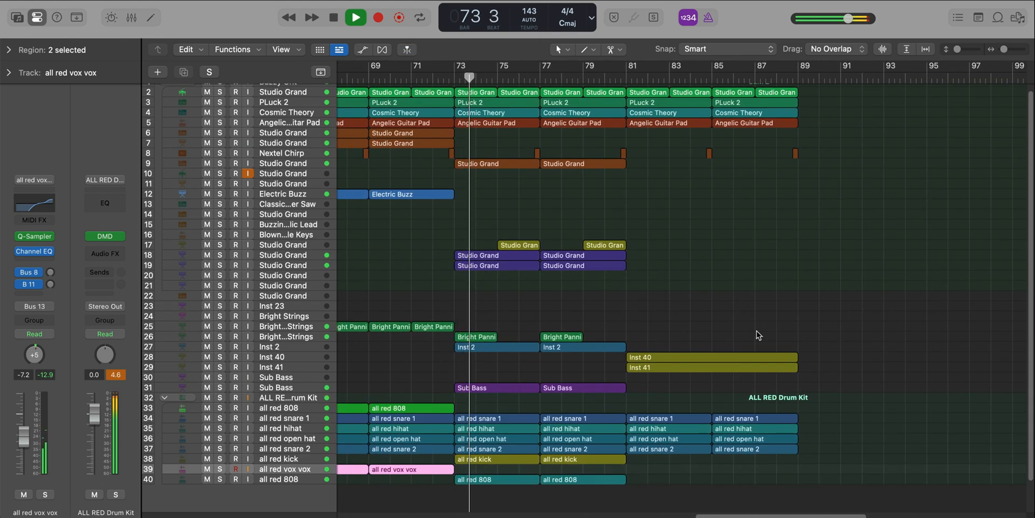
left_click(510, 388)
key("super+u")
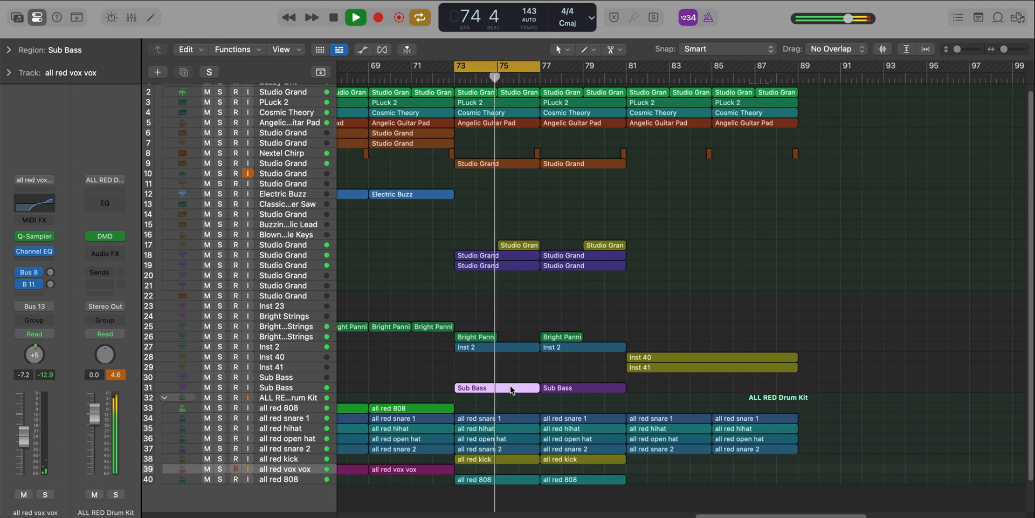
- Listen to the cycled section from bar 73 and look over its active tracks within the whole arrangement
scroll(510, 388, "left", 8)
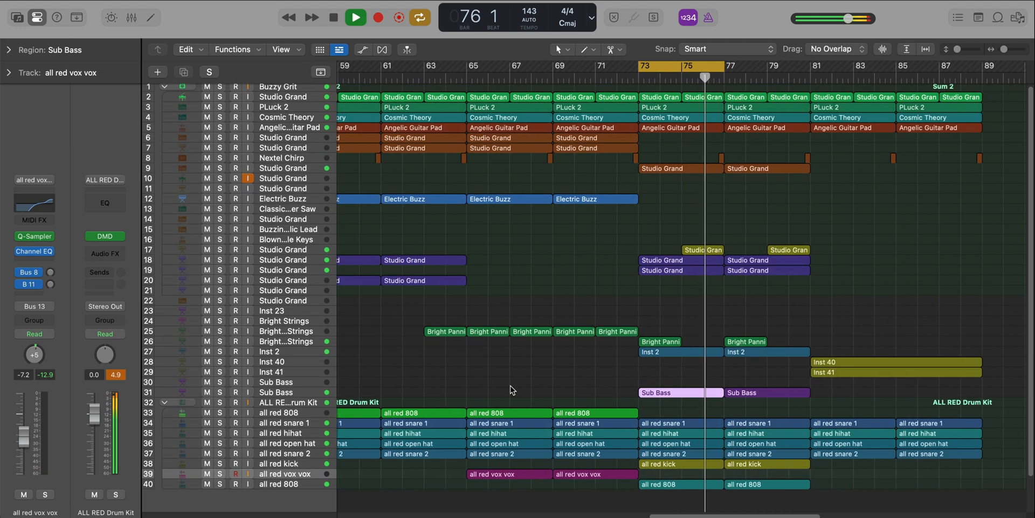
left_click(512, 495)
key("z")
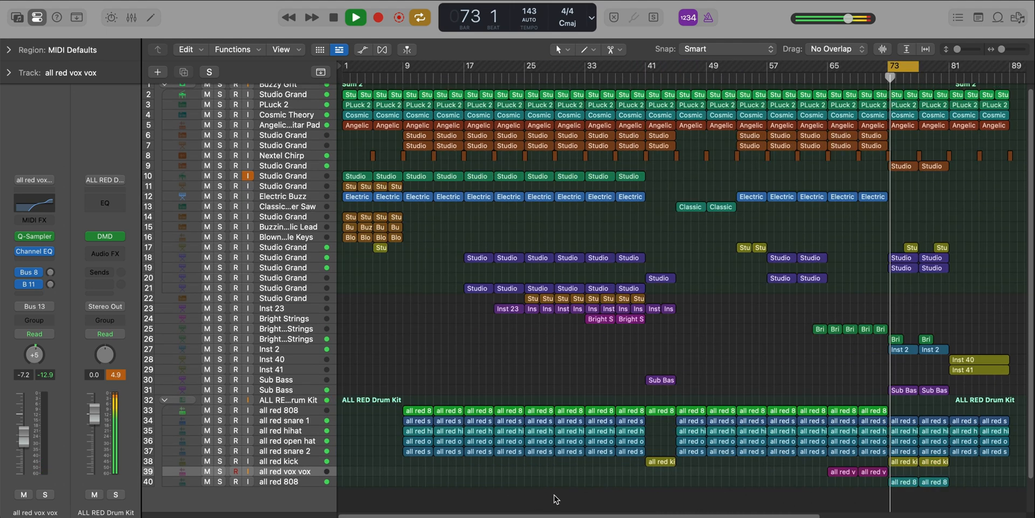
scroll(587, 497, "right", 10)
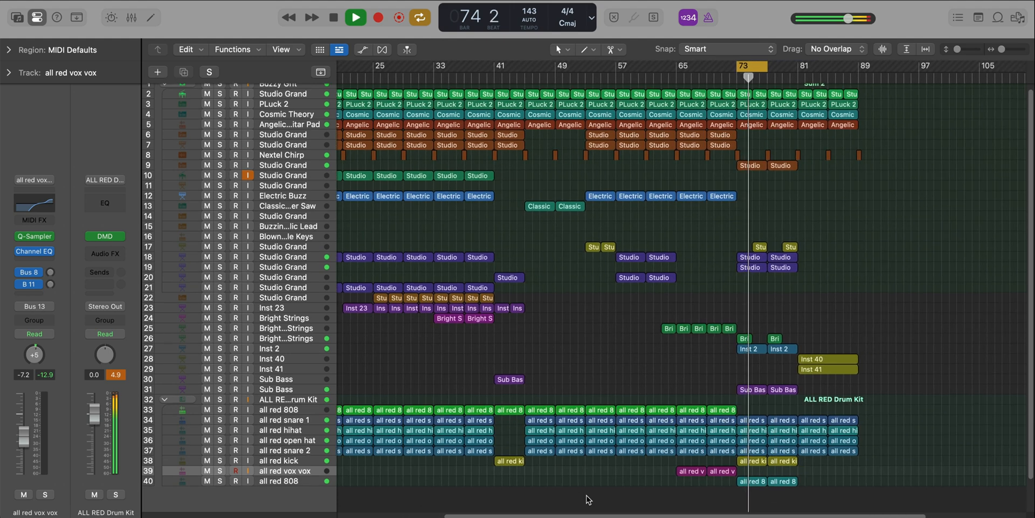
scroll(587, 499, "left", 7)
scroll(588, 499, "up", 1)
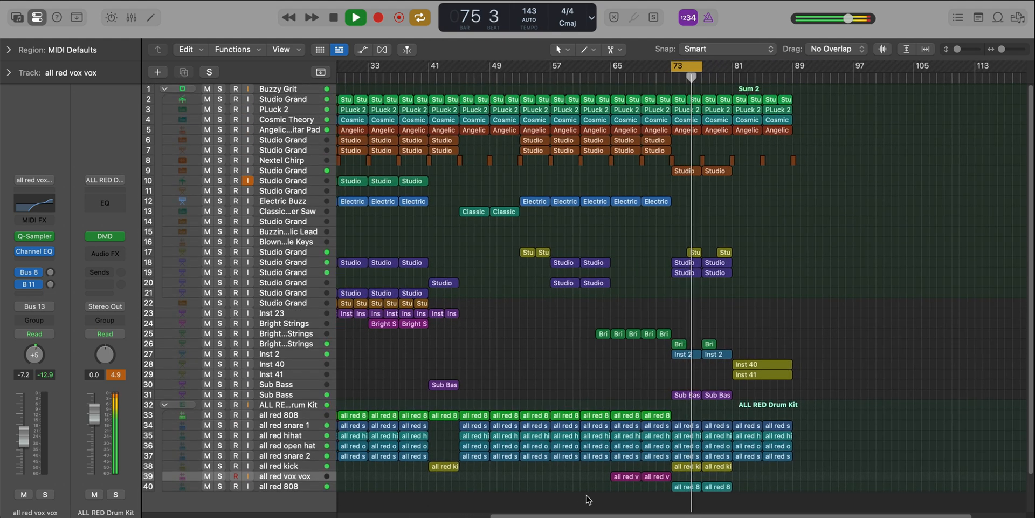
scroll(588, 499, "right", 10)
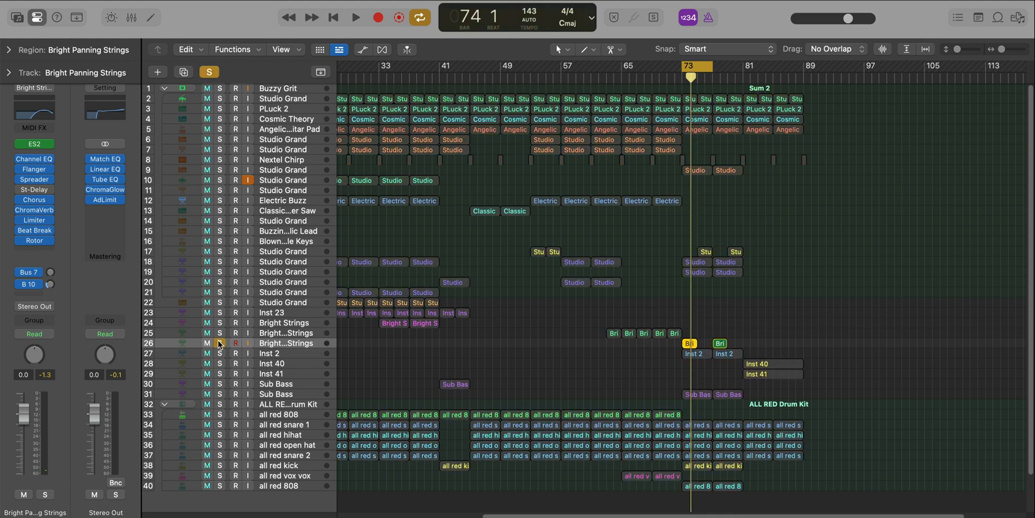
- Show the notes of the soloed track 26's Bright Panning Strings region at bar 73 and check its patch in the Library
key("p")
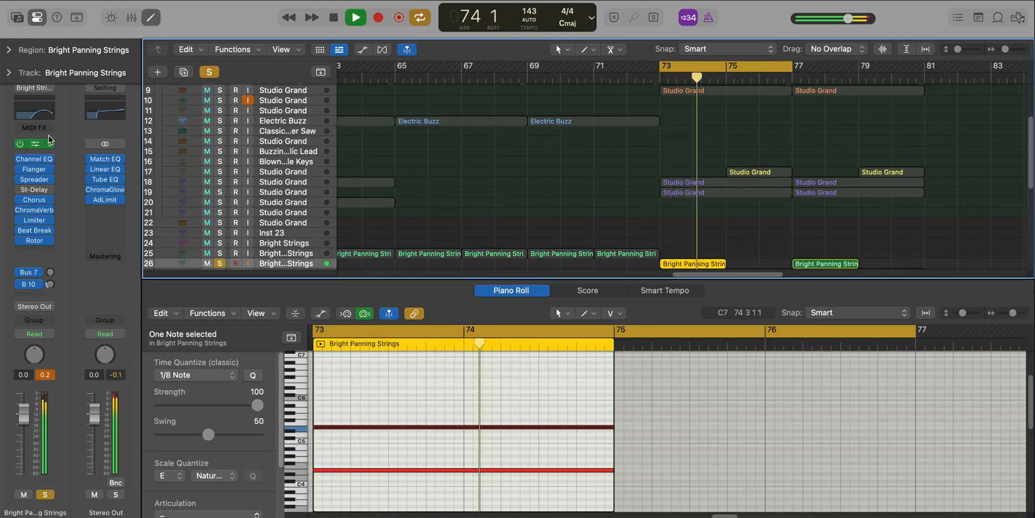
key("space")
left_click(17, 17)
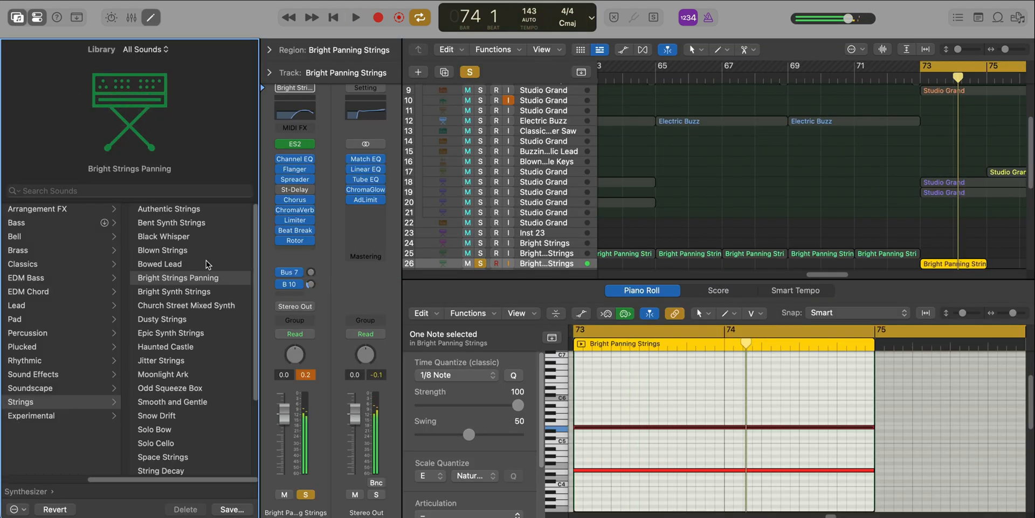
left_click(17, 20)
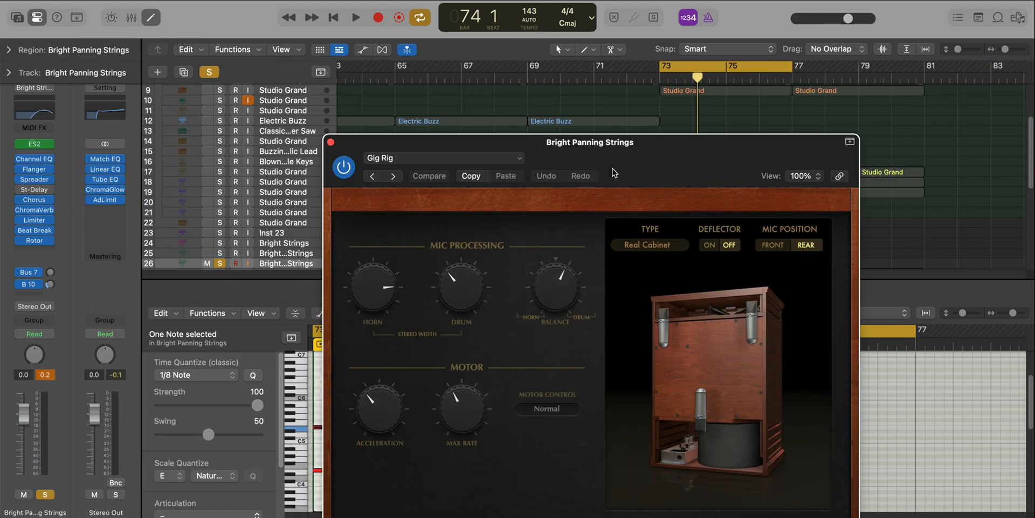
- Inspect track 26's Rotor effect and its list of presets with Gig Rig kept, resume playback and close the plug-in window
left_click_drag(612, 162, 600, 38)
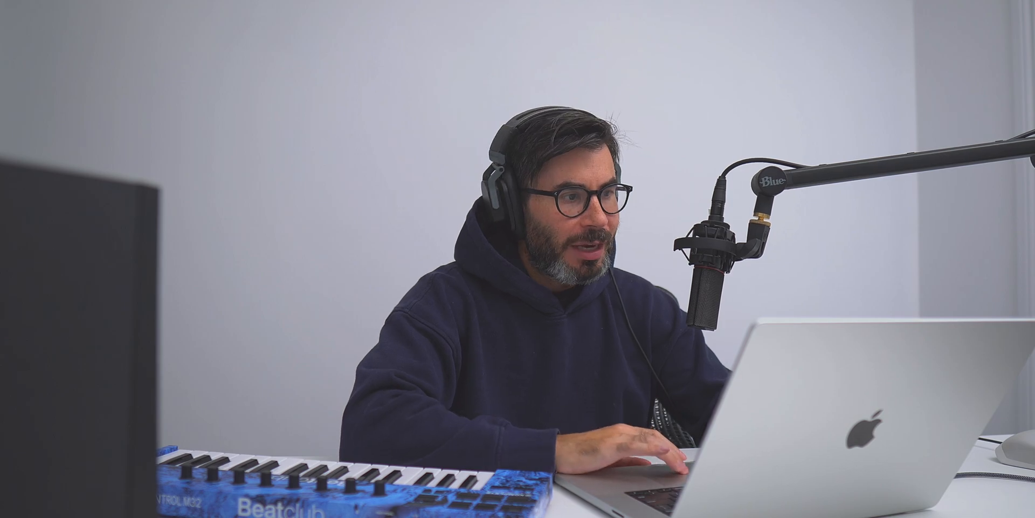
left_click(427, 36)
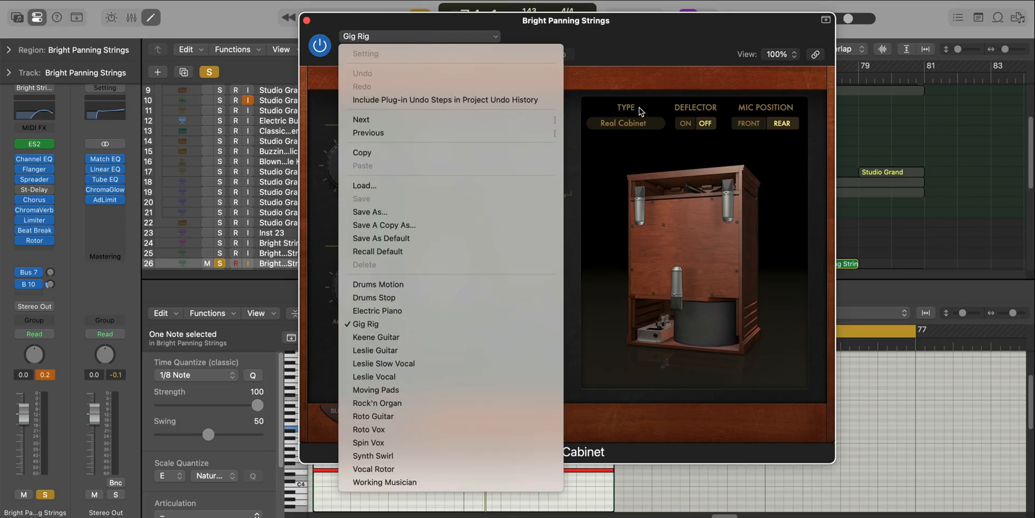
left_click(643, 60)
key("space")
left_click(306, 20)
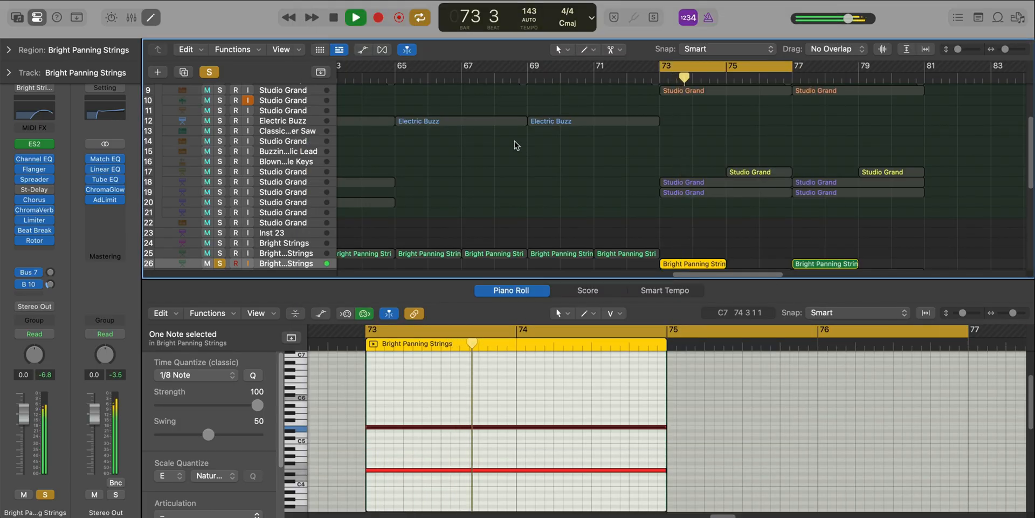
- Review the notes of track 27's Inst 2 region at bar 73 and inspect its ES2 synth with the User Default setting
key("e")
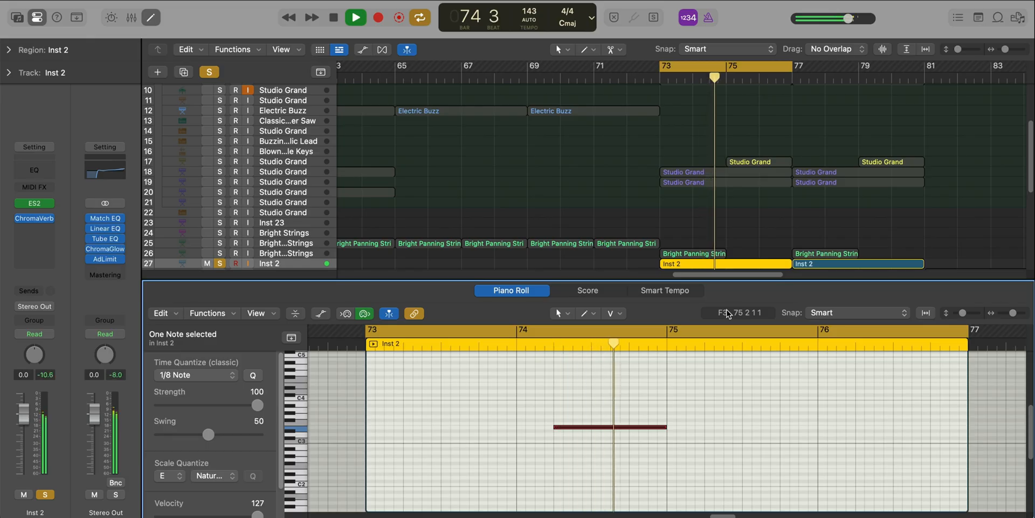
key("e")
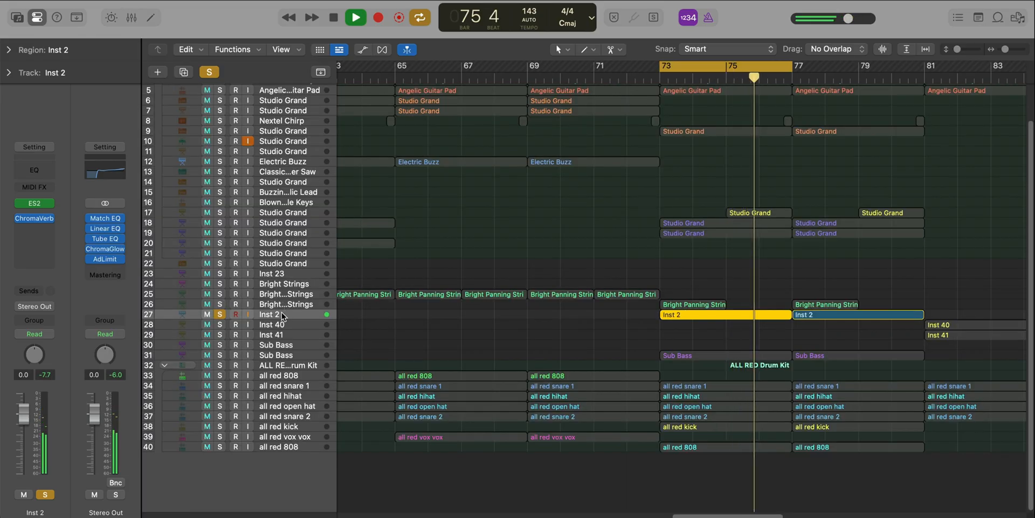
left_click(35, 202)
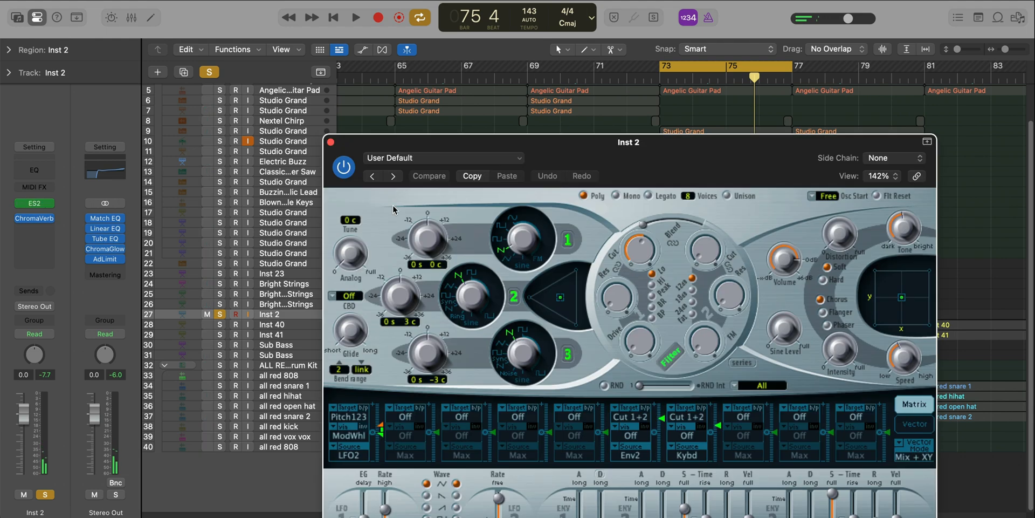
left_click_drag(752, 150, 662, 45)
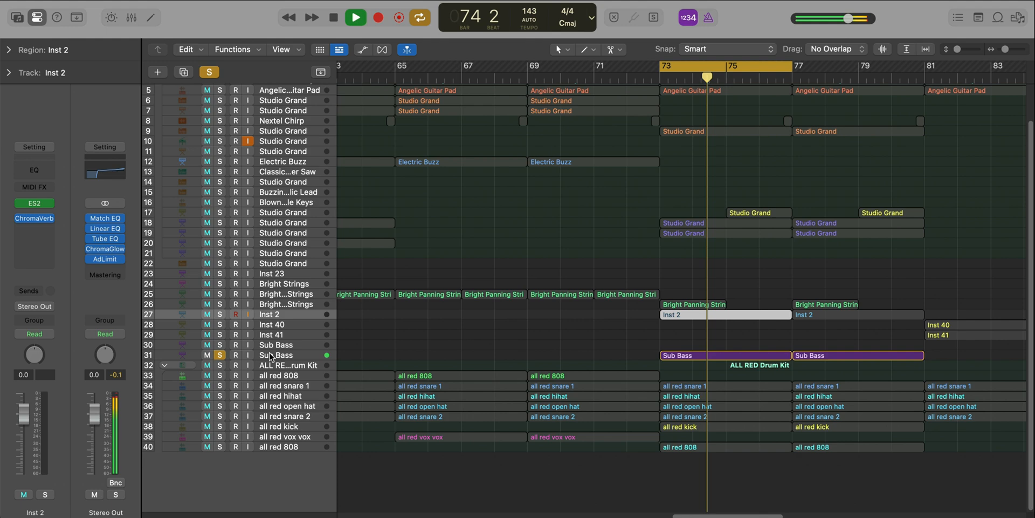
- Select the soloed Sub Bass track 31 and show the notes of its region at bar 73 while it plays
left_click(270, 353)
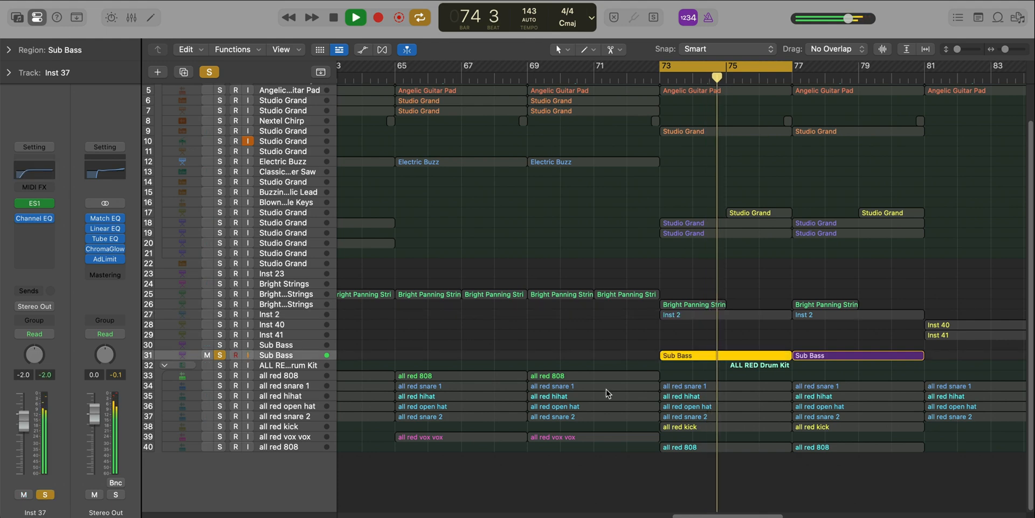
key("space")
double_click(702, 356)
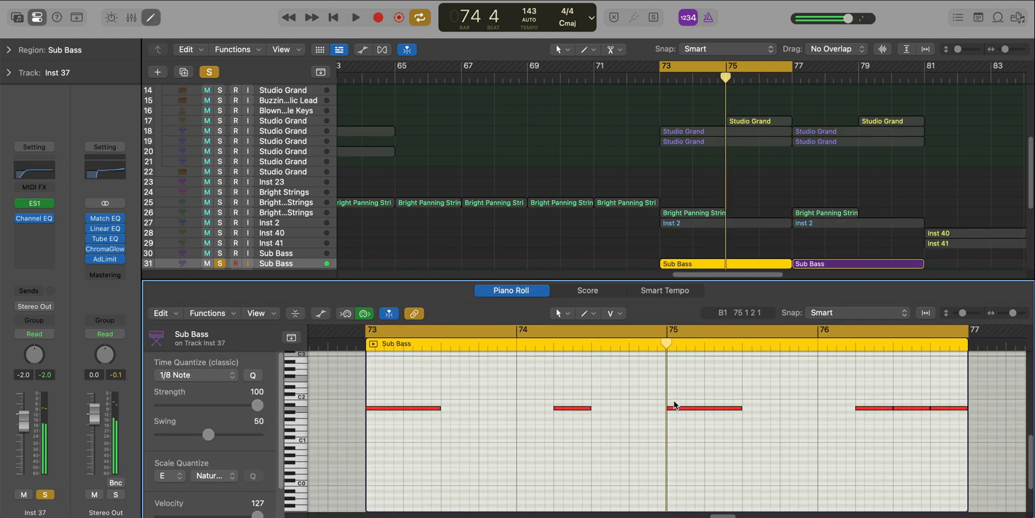
key("space")
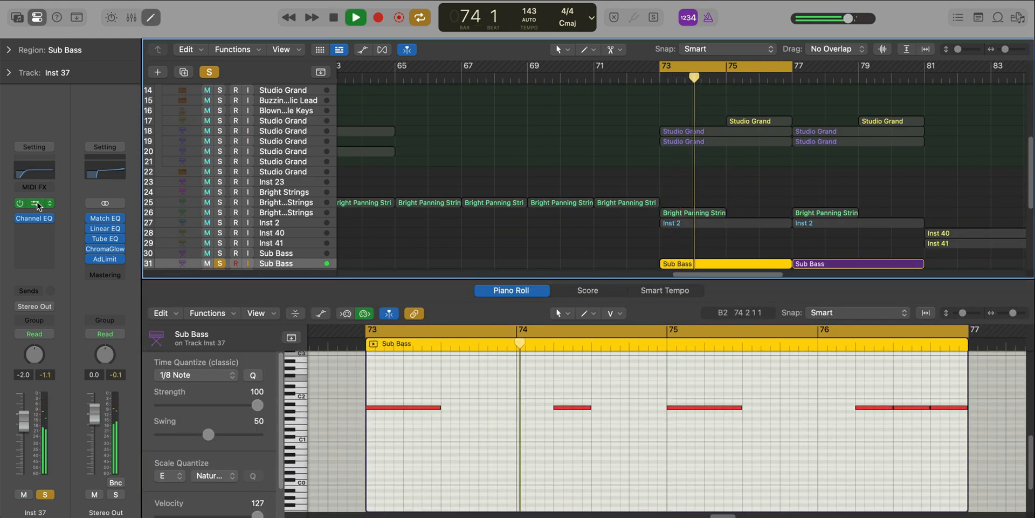
- Inspect track 31's ES1 synth with the Sub Bass preset, close its window, unsolo the track and close the piano roll
left_click(34, 203)
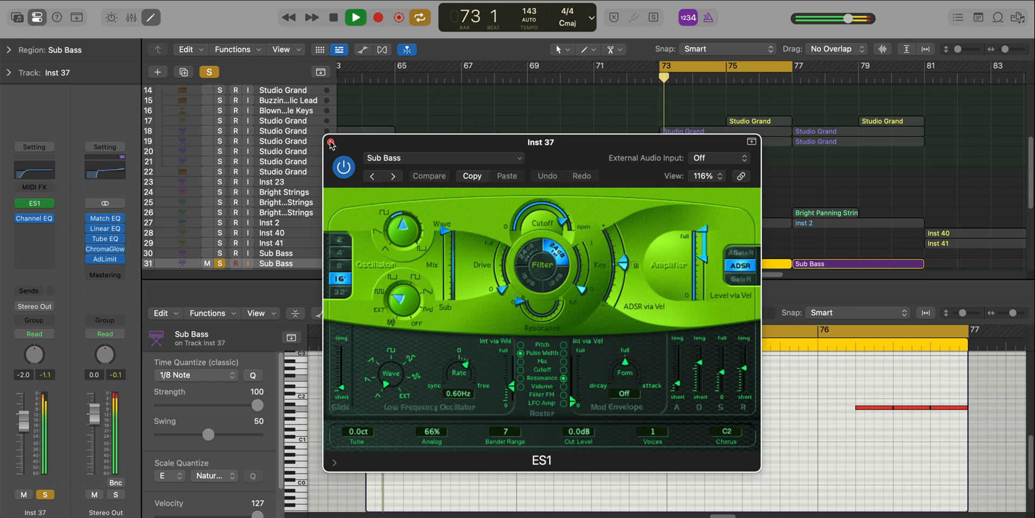
left_click(330, 143)
left_click(221, 262)
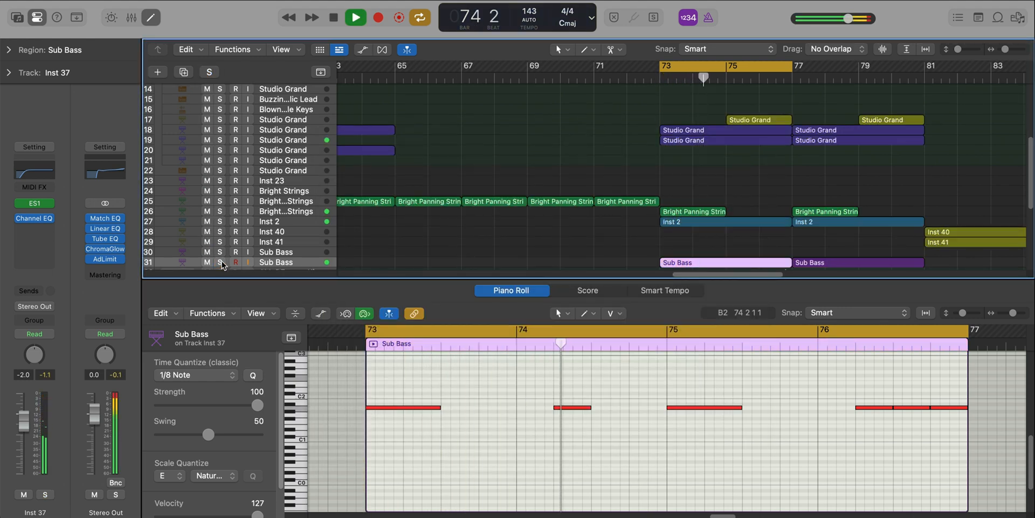
key("e")
scroll(566, 365, "right", 3)
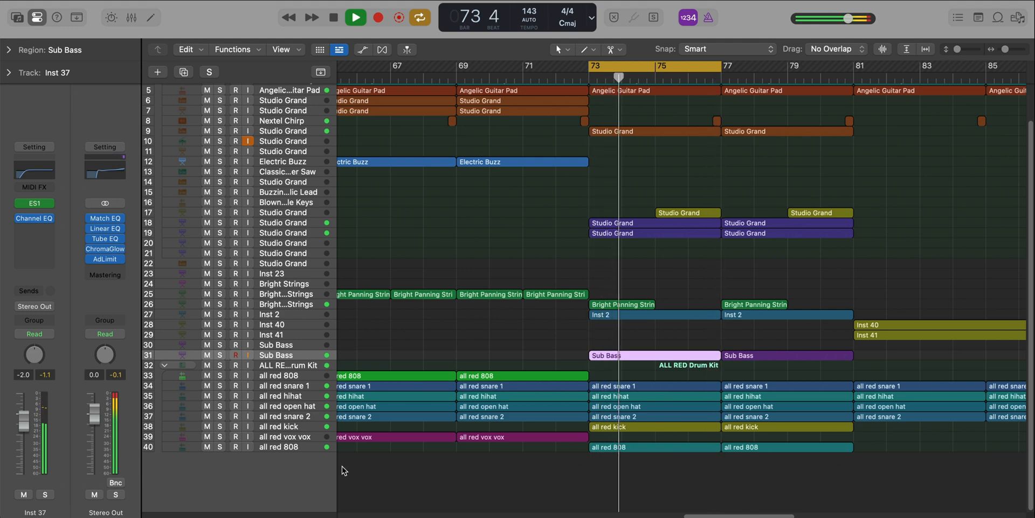
- Solo the all red 808 track 40, show its notes at bar 73 and inspect its Channel EQ
left_click(219, 447)
key("space")
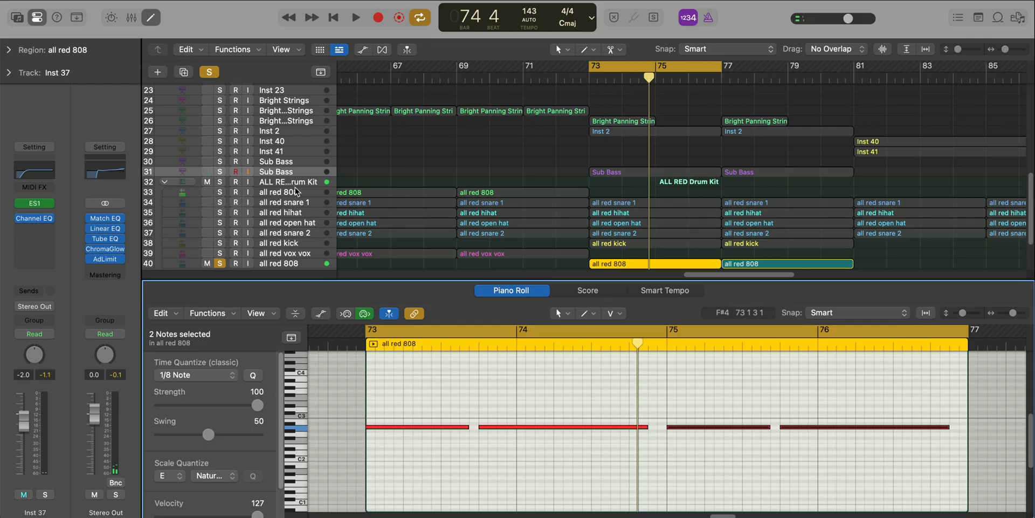
scroll(289, 210, "down", 5)
left_click(290, 210)
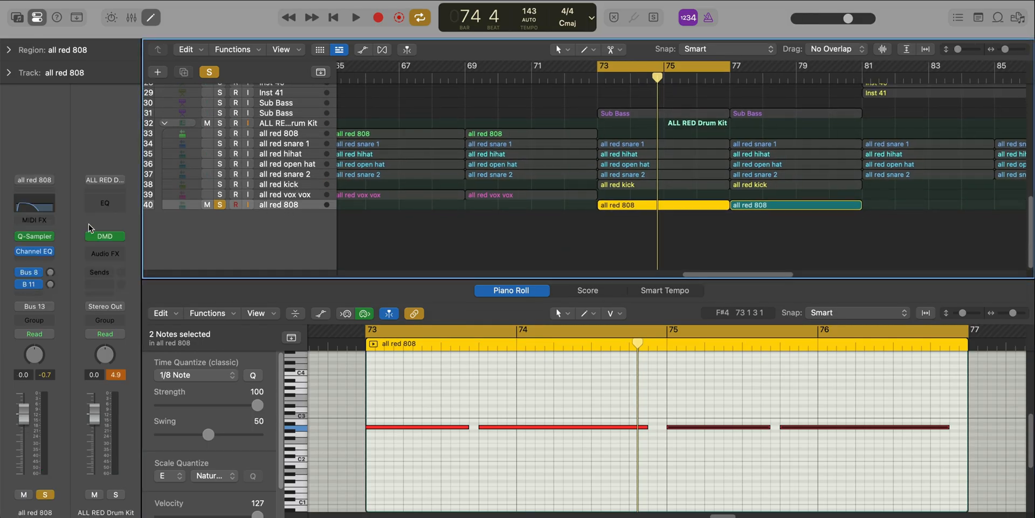
left_click(36, 251)
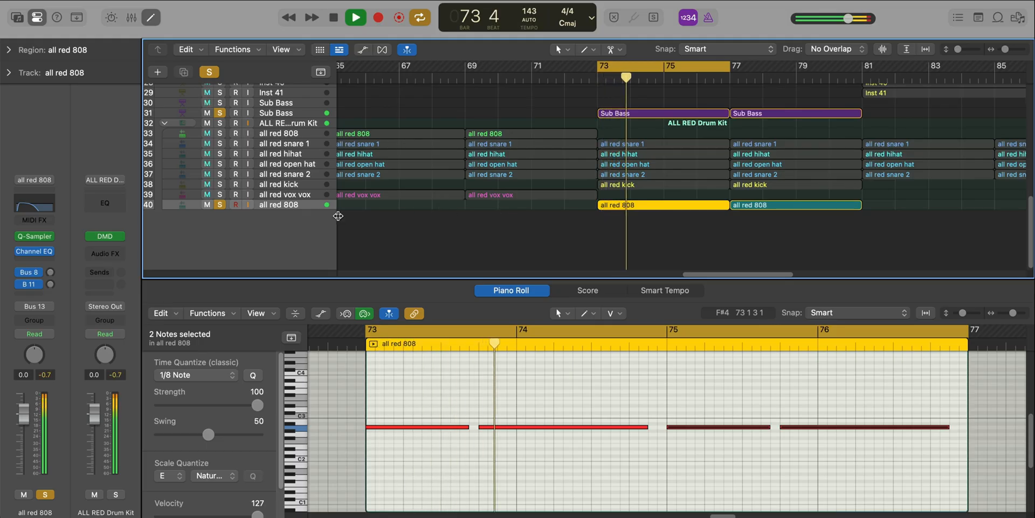
- Unsolo track 40, close the piano roll, turn cycling off and fit the whole arrangement in view
left_click(220, 205)
key("e")
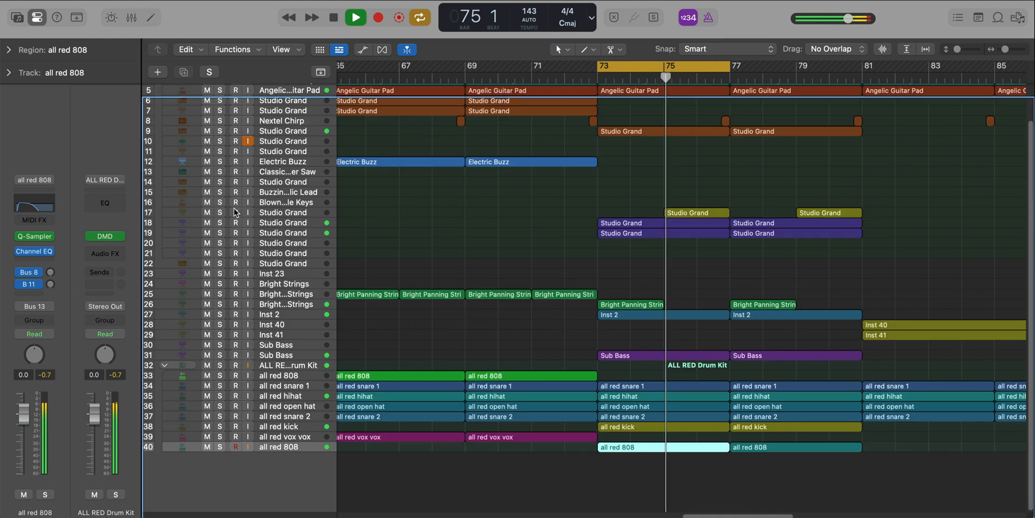
key("c")
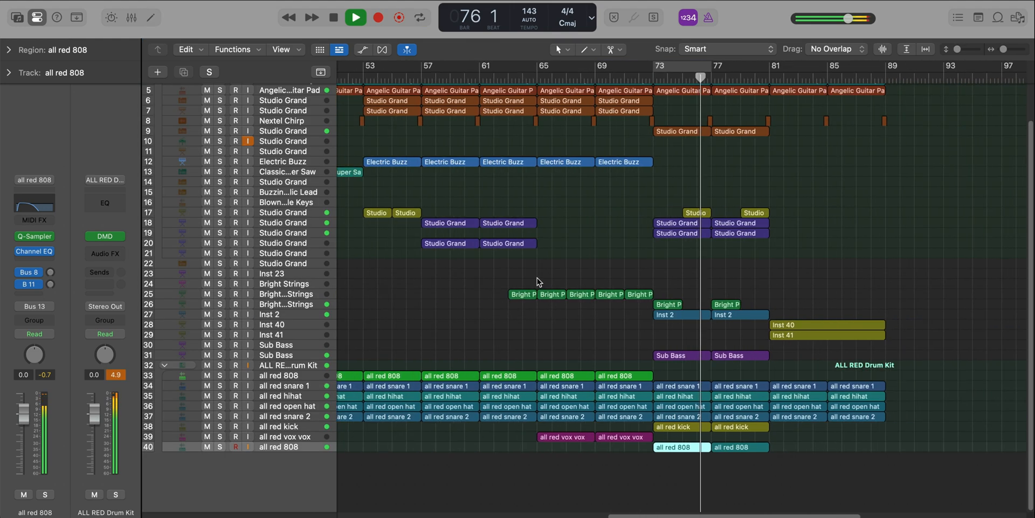
key("z")
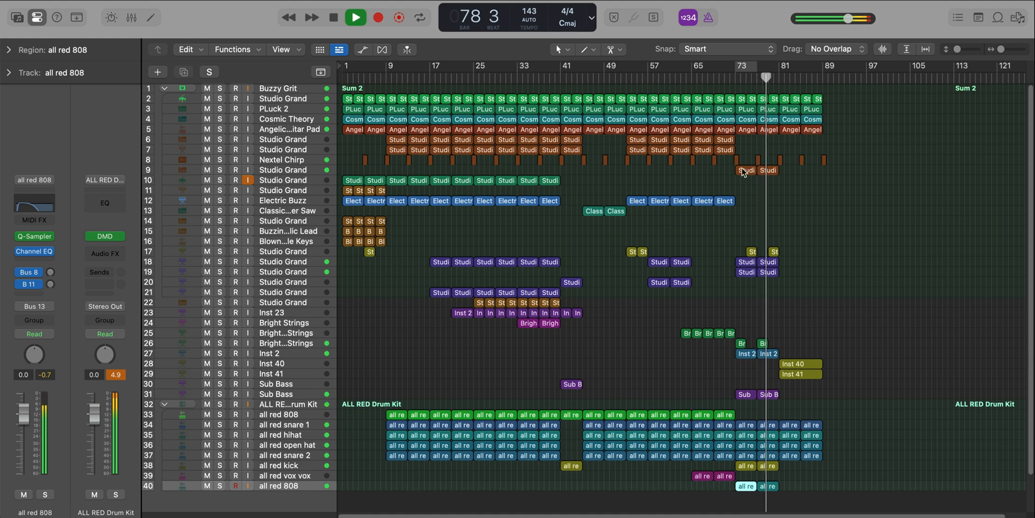
- Set the cycle range to track 9's first Studio Grand region at bar 73 and solo that track
left_click(743, 171)
key("super+u")
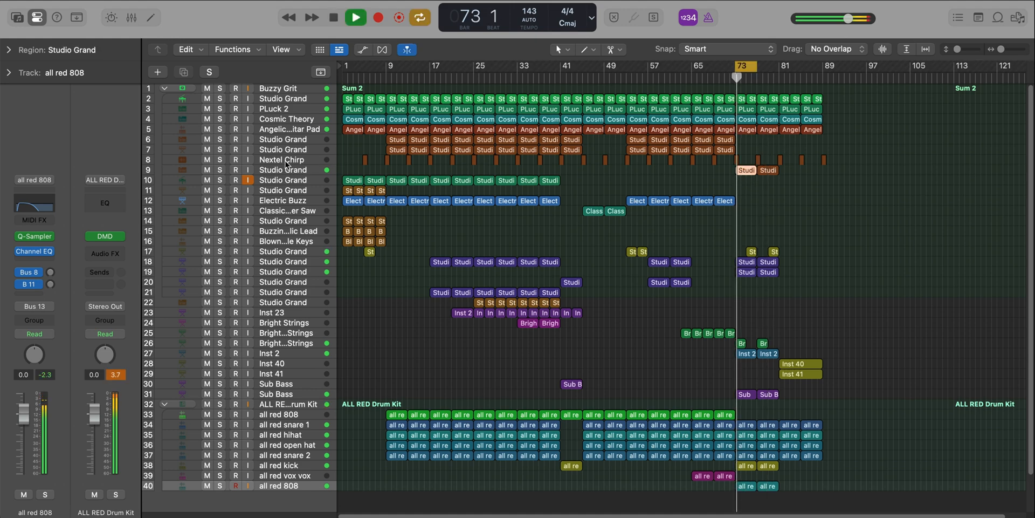
key("s")
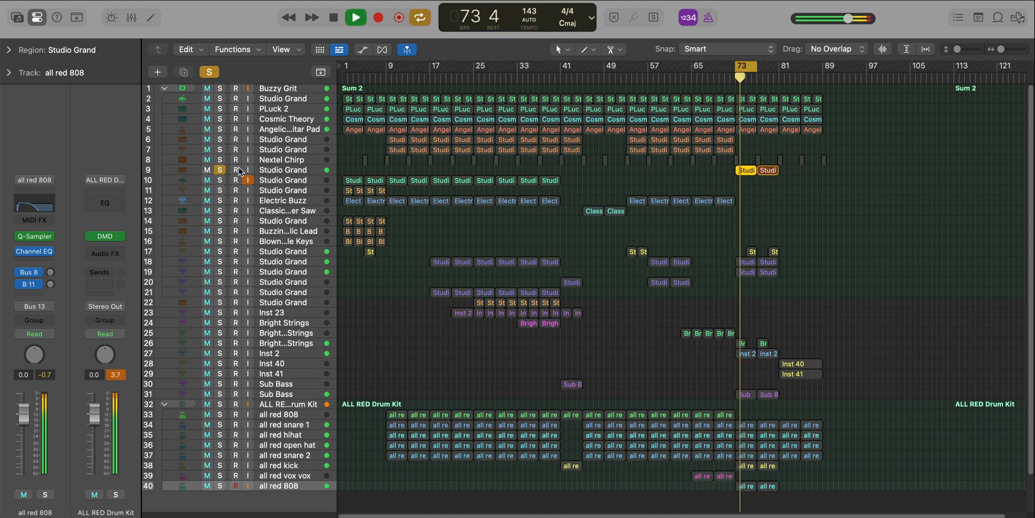
- Show the notes of track 9's soloed Studio Grand region at bar 73 in the piano roll
key("super+Right")
key("super+Right")
key("super+Right")
key("super+Right")
key("super+Right")
key("super+Right")
key("super+Right")
key("super+Right")
key("super+Right")
key("space")
double_click(699, 171)
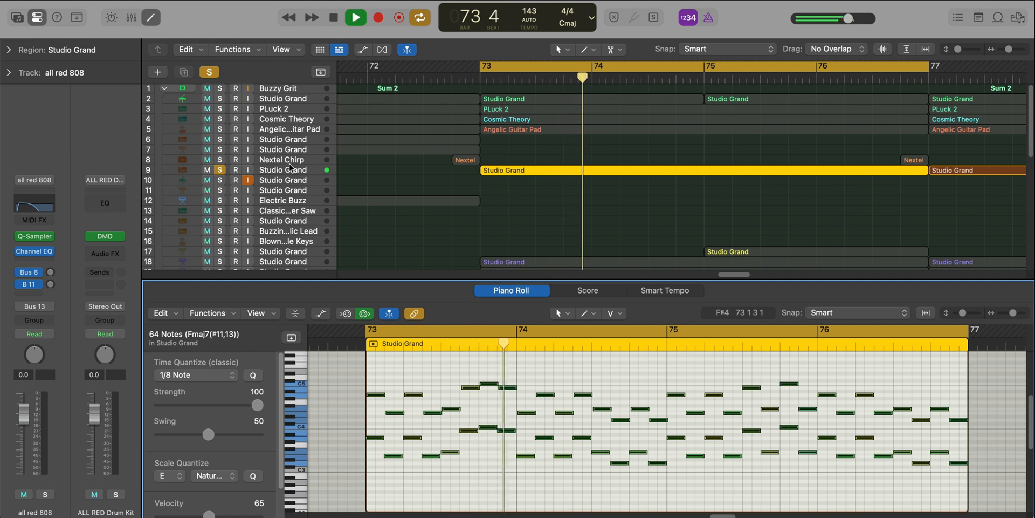
- Stop playback, inspect the Alchemy synth on track 9 and close its window
left_click(290, 163)
left_click(290, 170)
key("space")
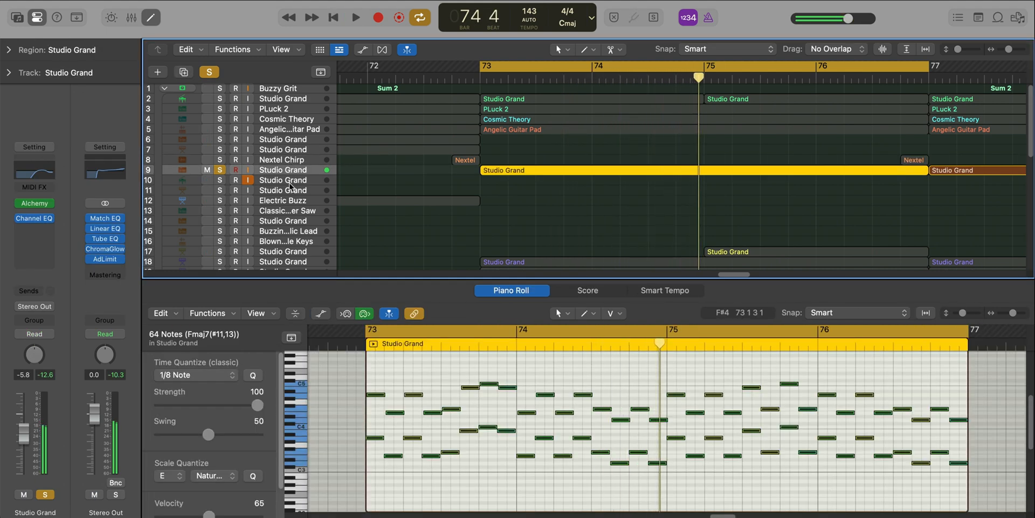
left_click(37, 205)
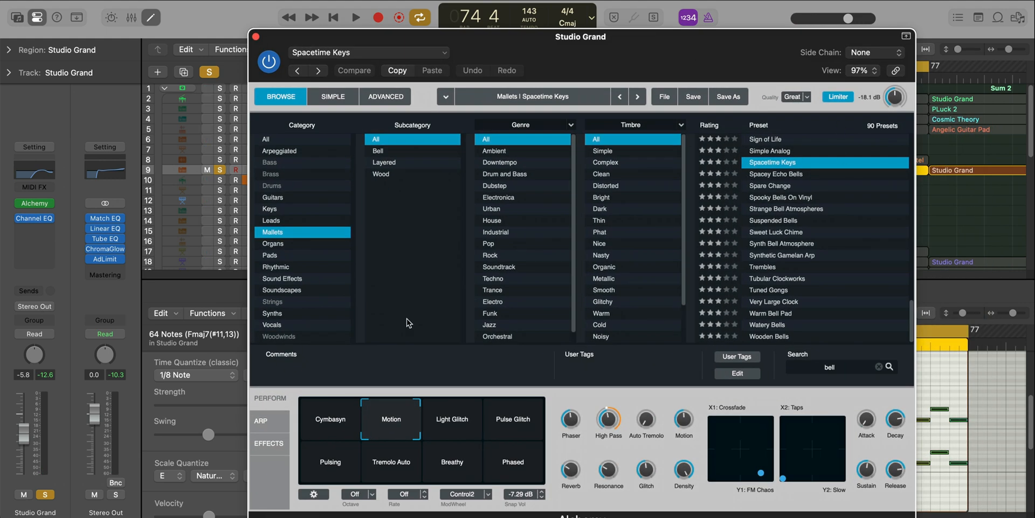
left_click(256, 37)
- Unsolo track 9, resume playback and close the piano roll
left_click(221, 169)
key("space")
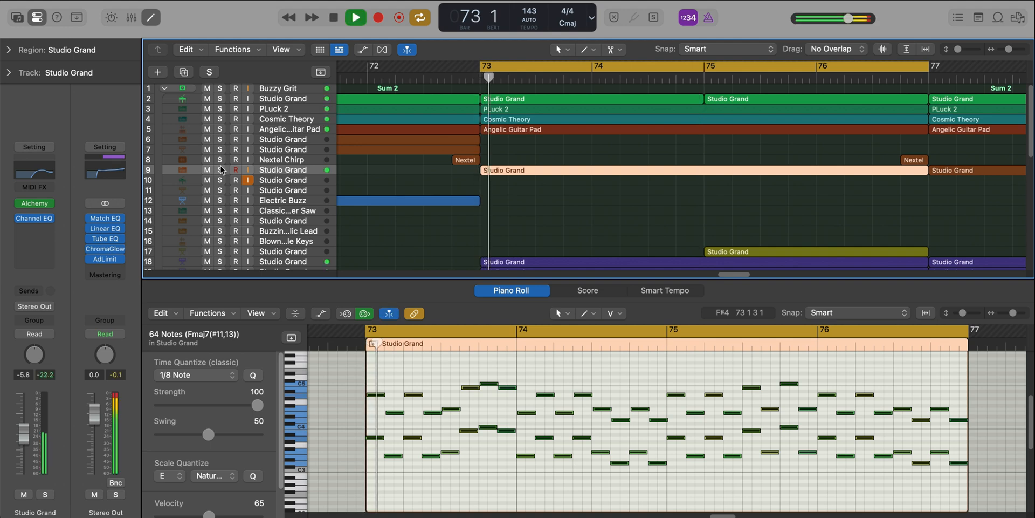
key("p")
key("super+Left")
key("super+Left")
key("super+Left")
key("super+Left")
key("super+Left")
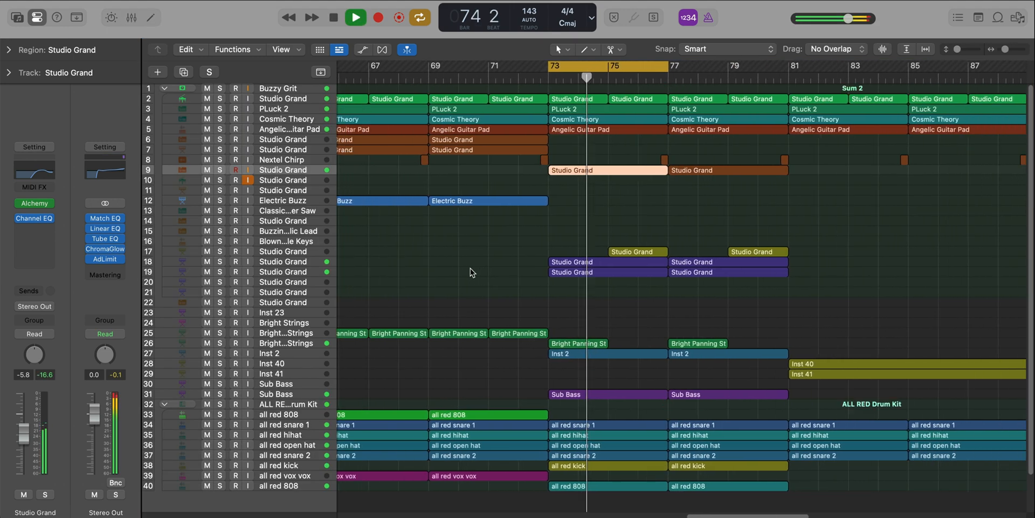
- Check the notes of track 17's Studio Grand region at bar 75, close the editor and turn cycling off
double_click(628, 252)
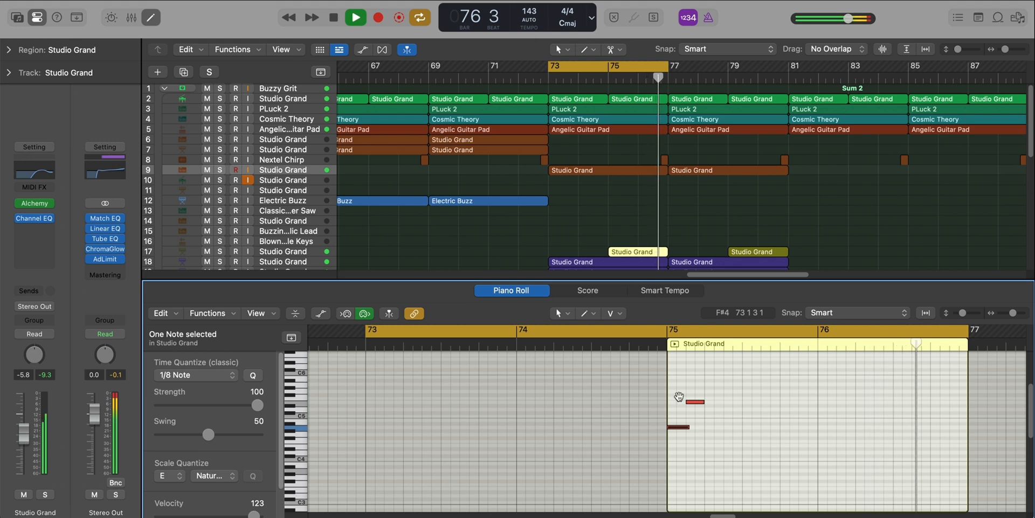
key("x")
key("x")
key("c")
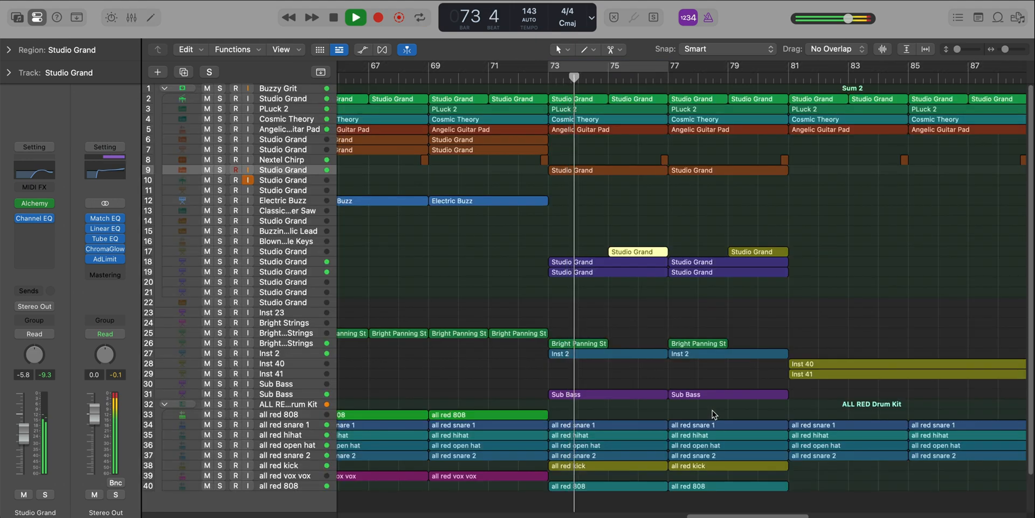
- Set the cycle range to the Inst 40 and Inst 41 regions at bars 81 to 89 with both tracks soloed
key("super+Left")
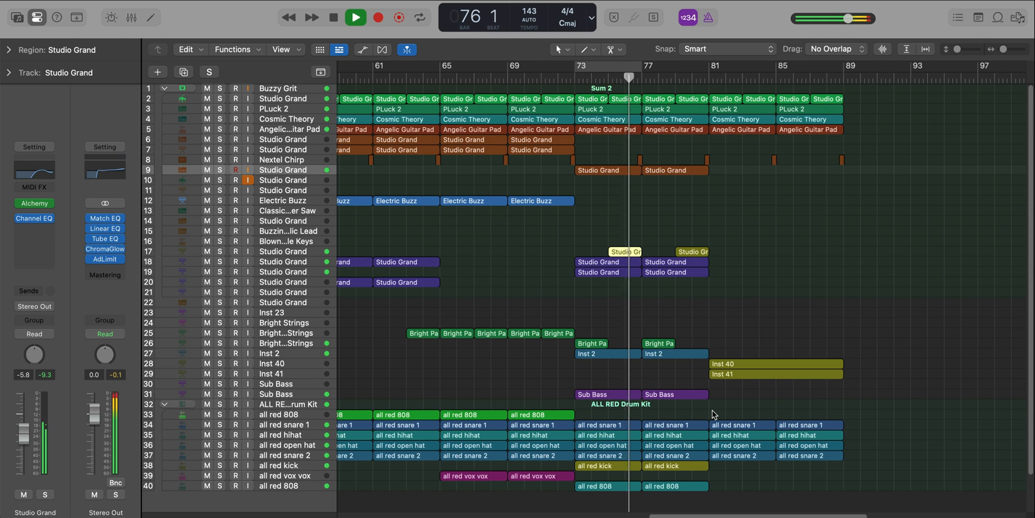
scroll(713, 410, "right", 5)
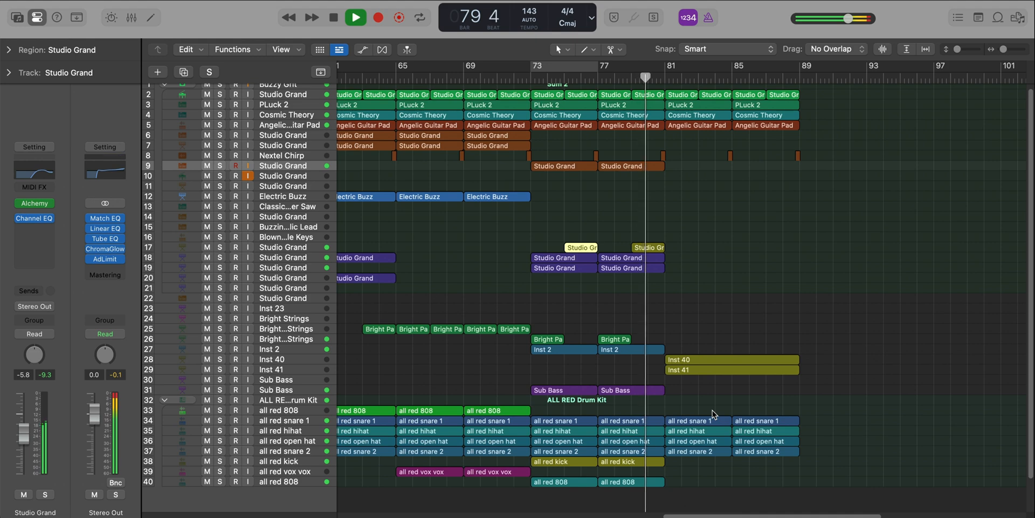
scroll(713, 410, "down", 3)
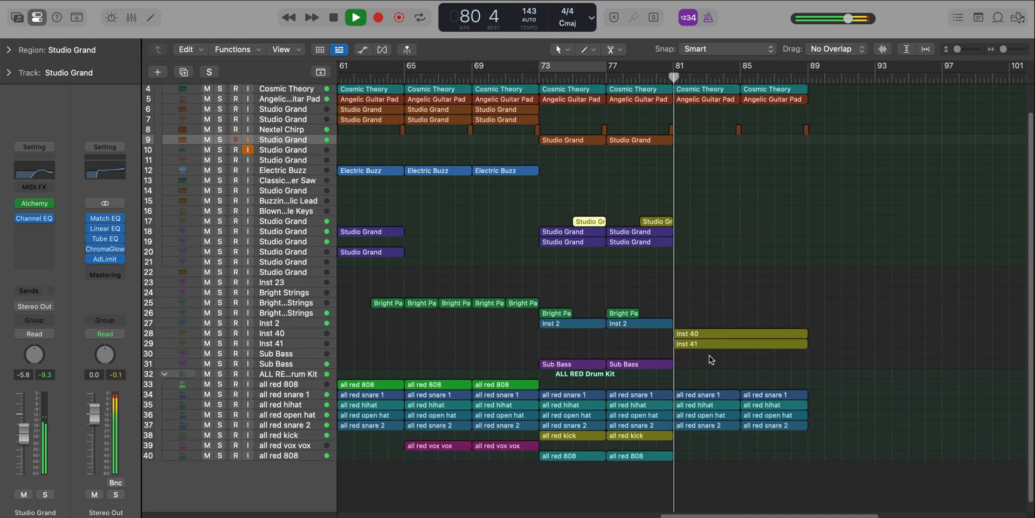
left_click(712, 332)
key("super+u")
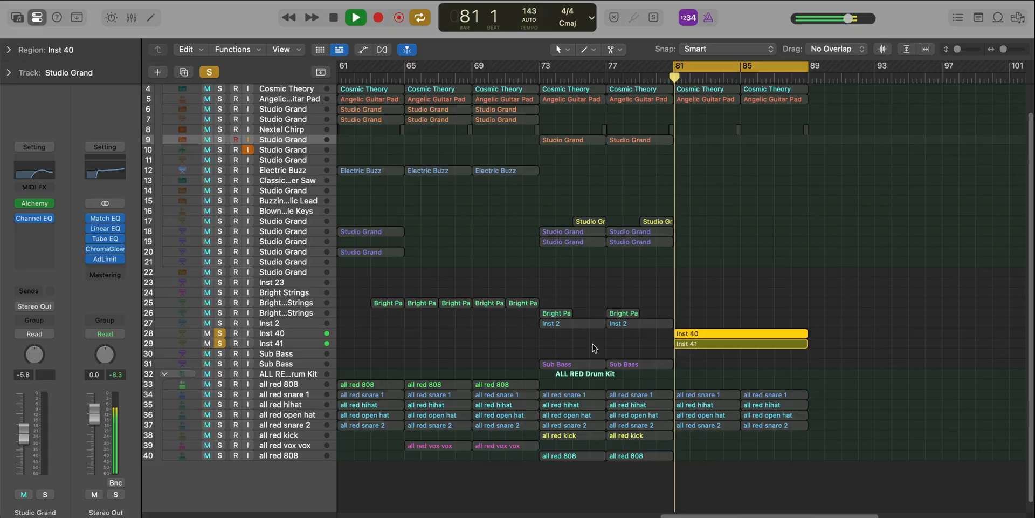
scroll(749, 369, "up", 5)
left_click(726, 316)
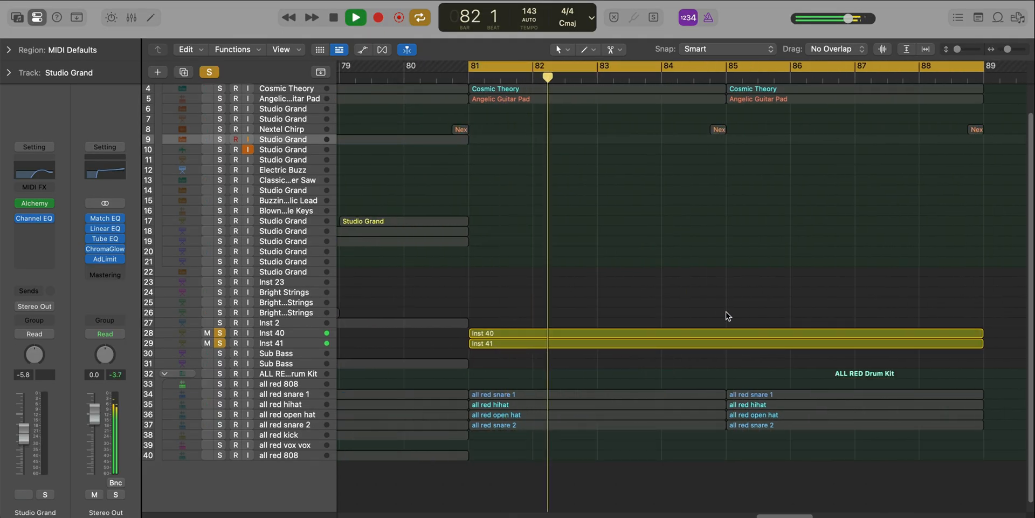
- Show the notes of the Inst 40 region in the piano roll and solo only track 28
double_click(723, 333)
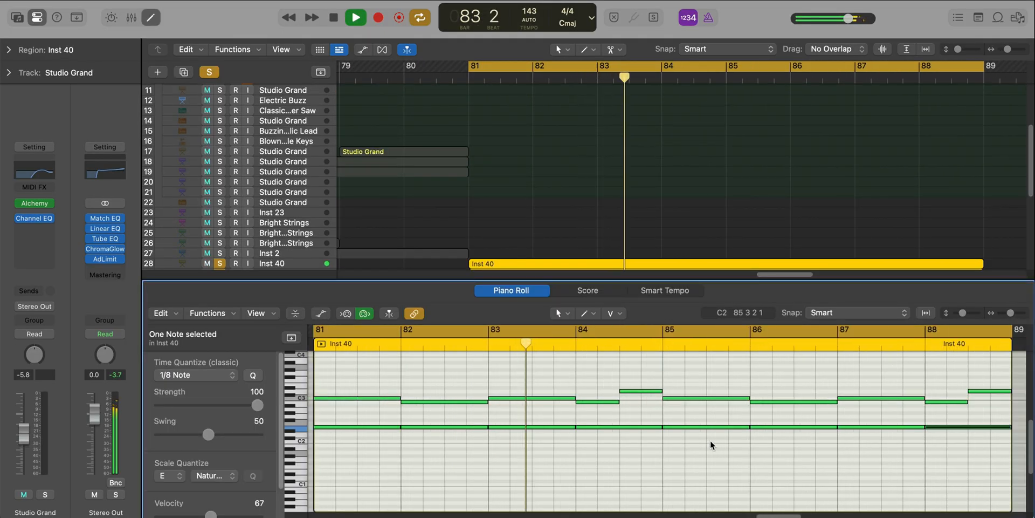
scroll(711, 444, "down", 4)
left_click(221, 263)
left_click(222, 264)
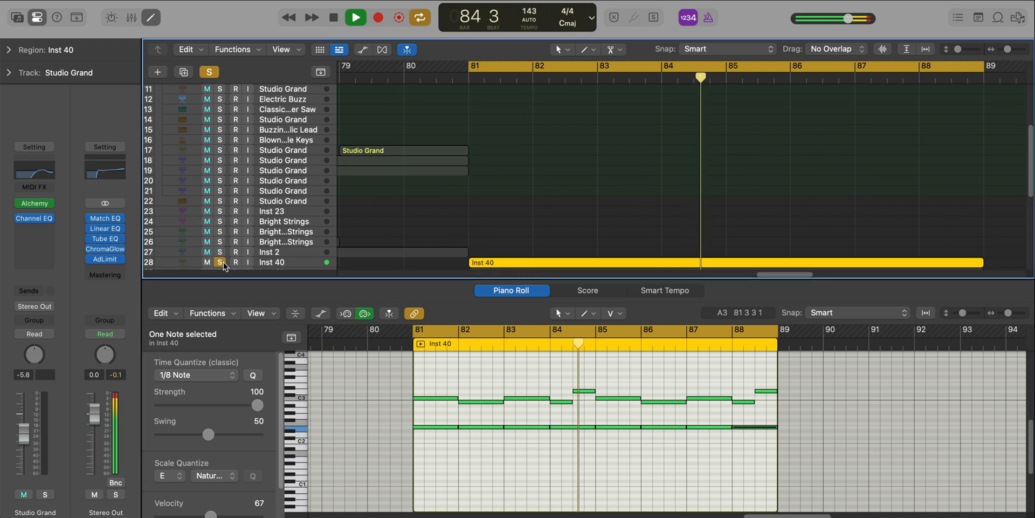
scroll(465, 370, "up", 4)
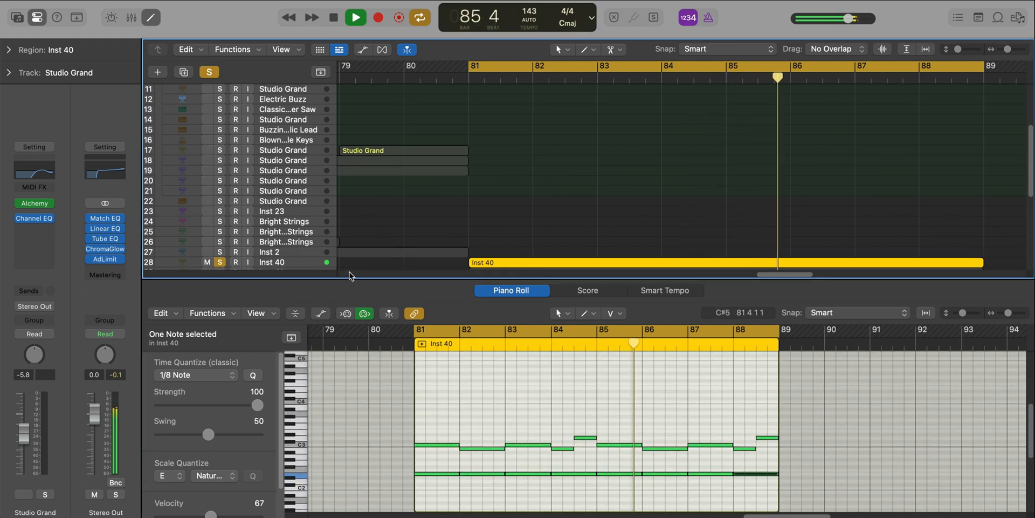
- Inspect Inst 40's Retro Synth, including its LFO and envelope settings, and close its window
left_click(302, 262)
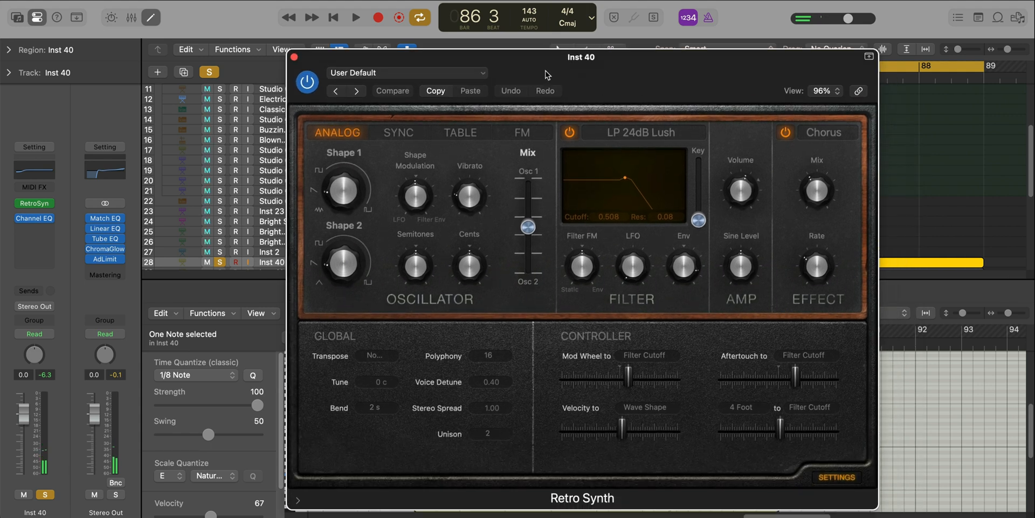
left_click_drag(547, 74, 536, 62)
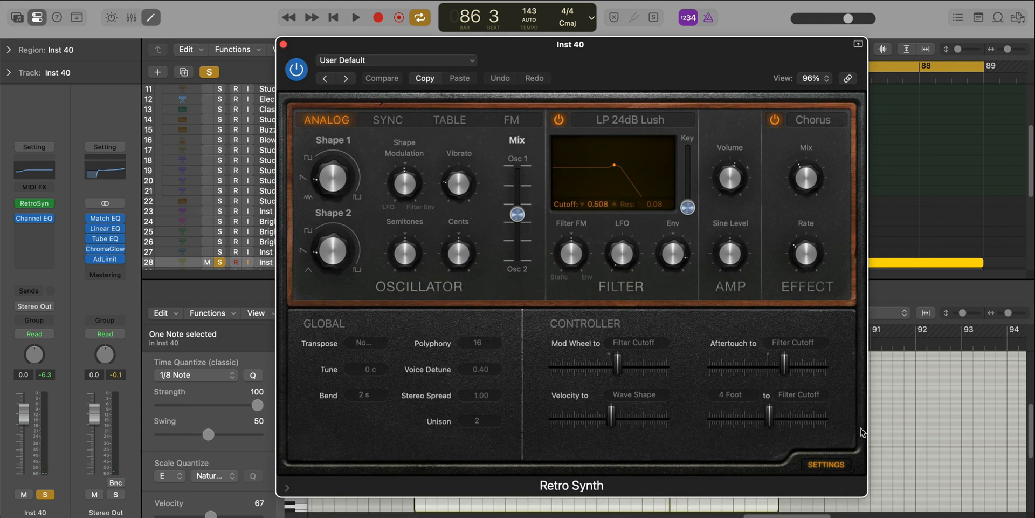
left_click(831, 464)
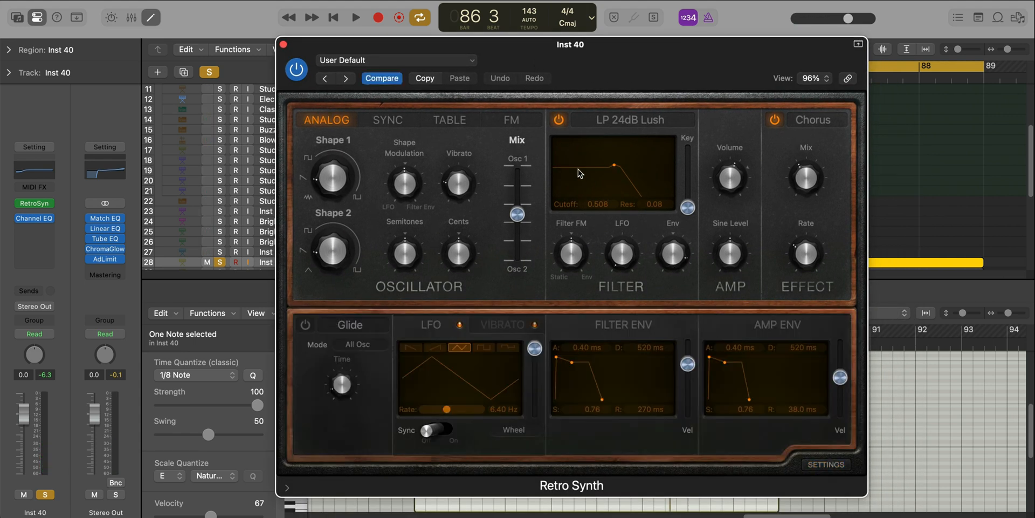
left_click(284, 45)
- Solo only Inst 41, show its notes, and inspect its Retro Synth before closing the window
scroll(208, 220, "down", 4)
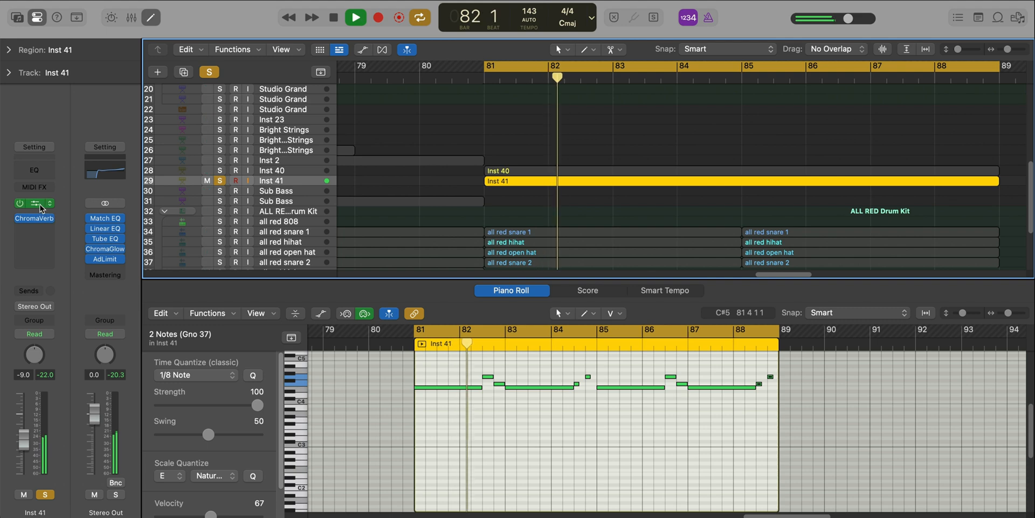
left_click(39, 205)
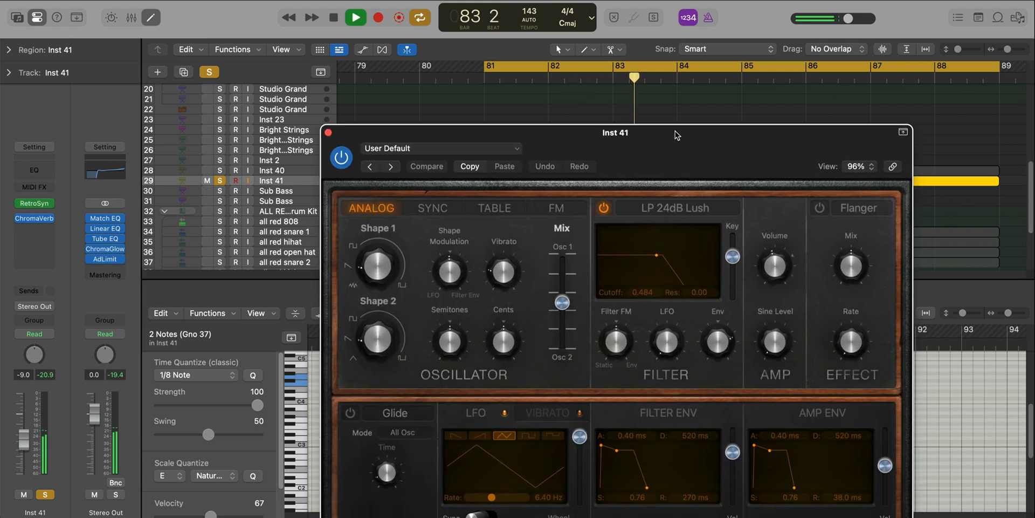
left_click_drag(677, 135, 657, 32)
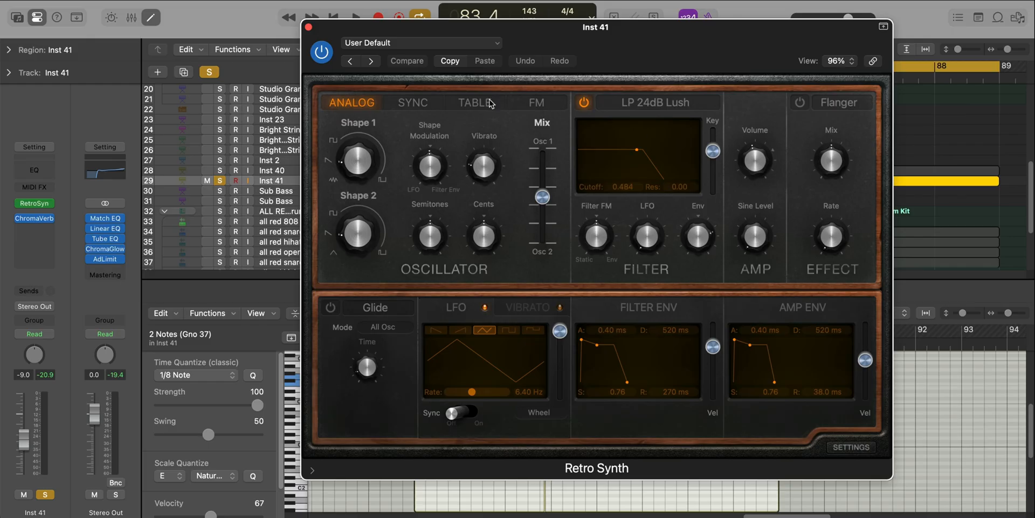
left_click(308, 27)
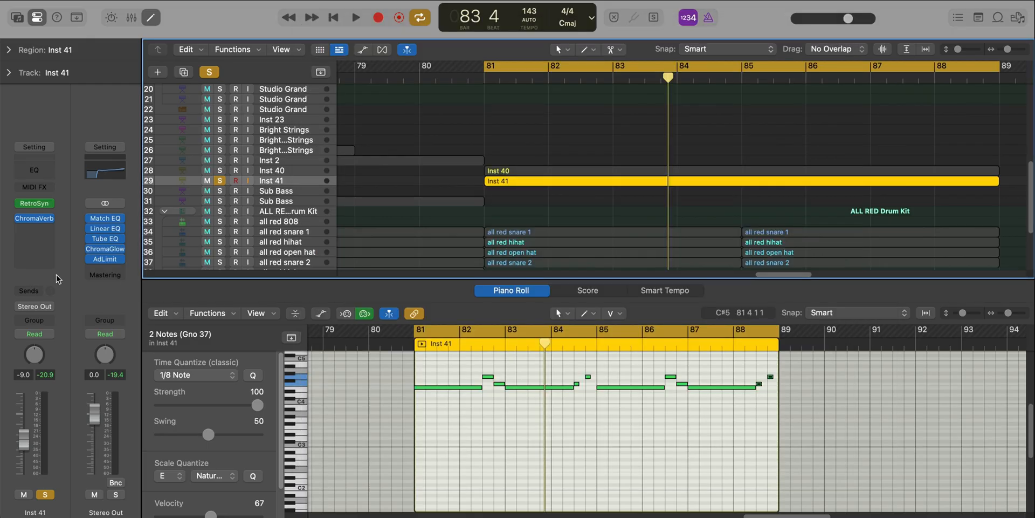
- Inspect Inst 41's ChromaVerb reverb, close its window and resume playback
left_click(35, 219)
left_click(32, 222)
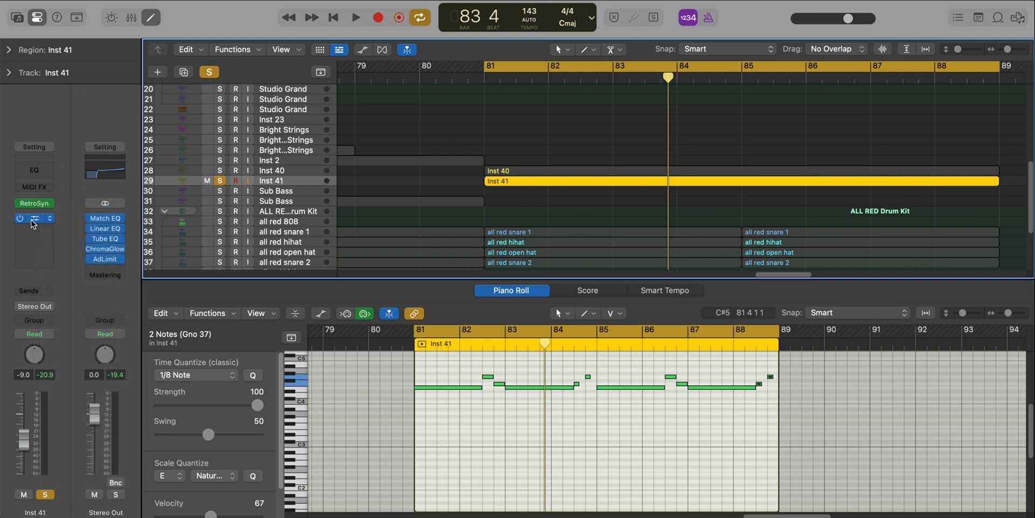
left_click(33, 219)
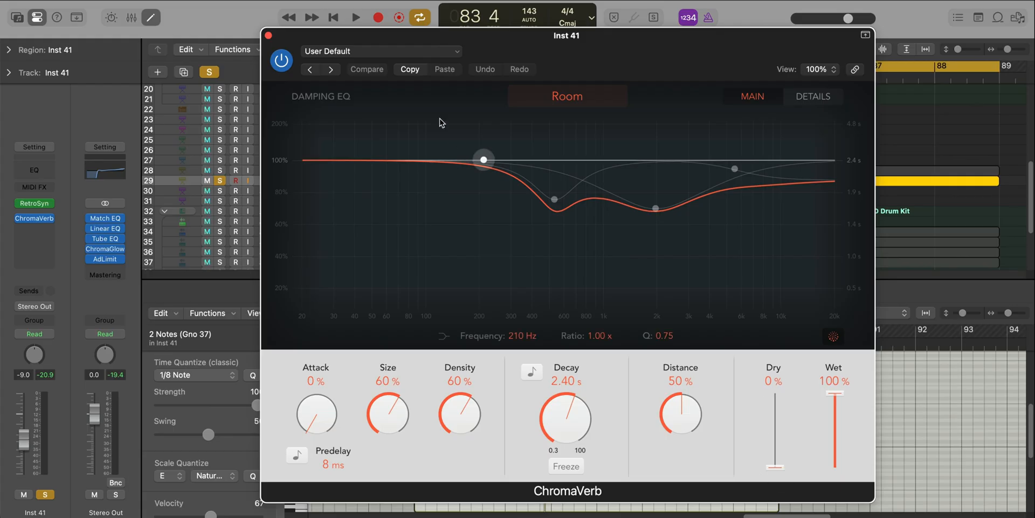
left_click(268, 37)
key("space")
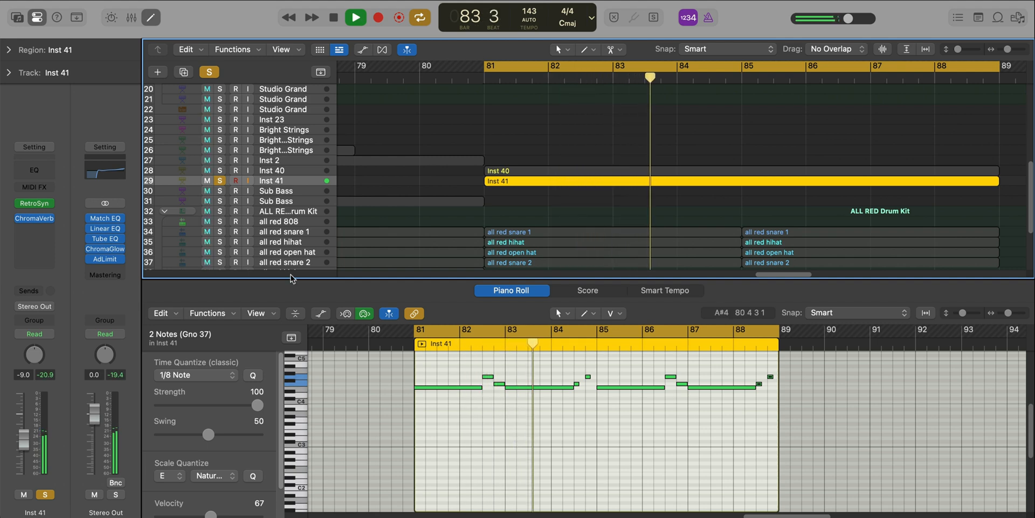
- Solo Inst 40 together with Inst 41 and close the piano roll
left_click(219, 171)
key("p")
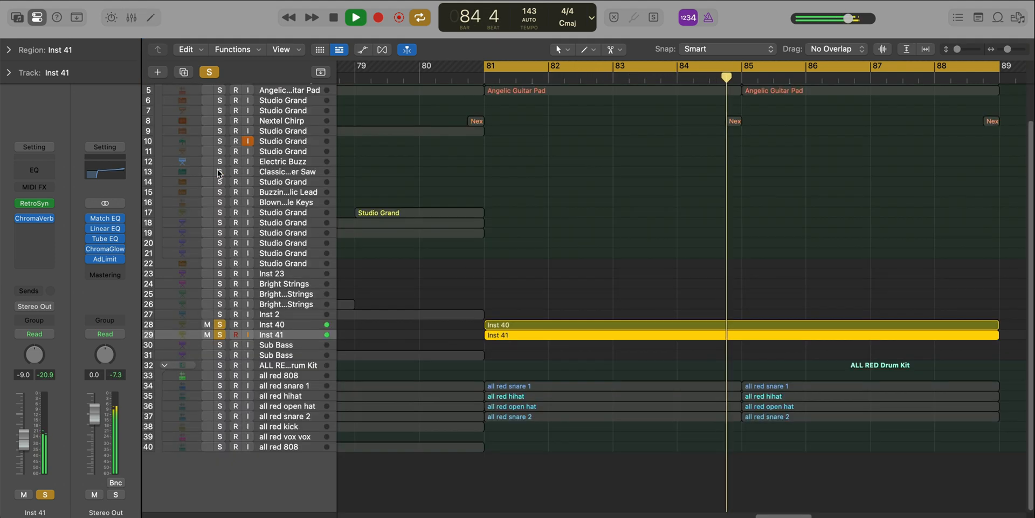
scroll(384, 263, "down", 5)
- Unsolo the Inst 40 and Inst 41 tracks and fit the whole arrangement in view
key("super+Right")
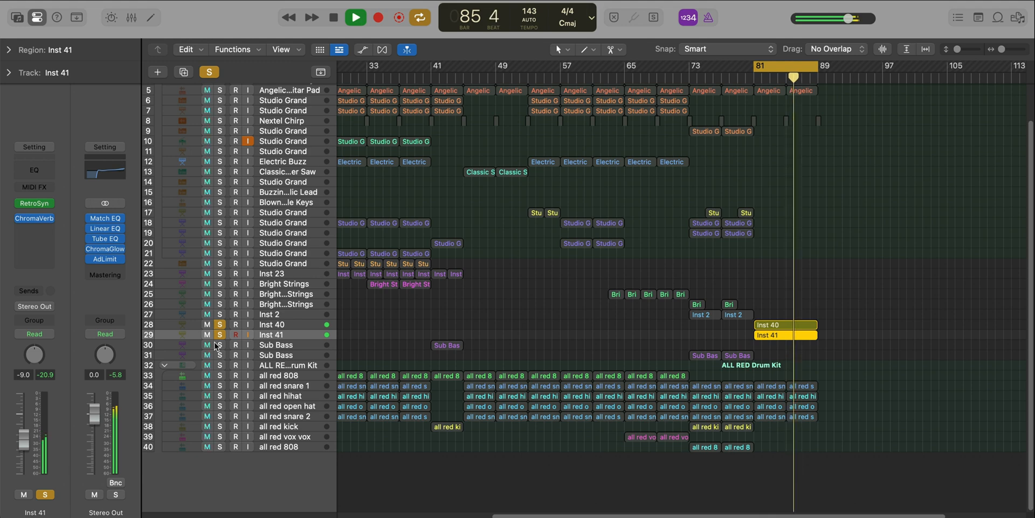
left_click_drag(219, 335, 219, 324)
left_click(433, 475)
key("z")
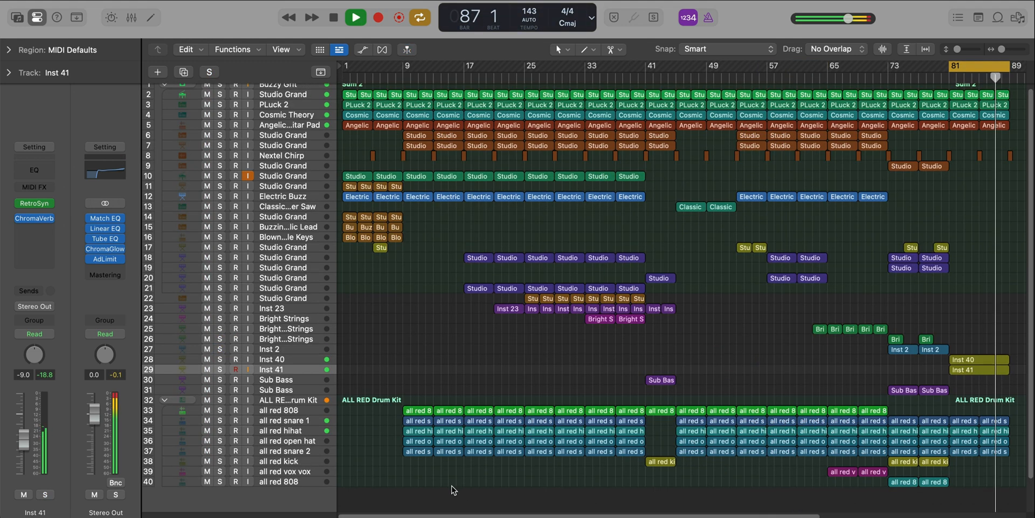